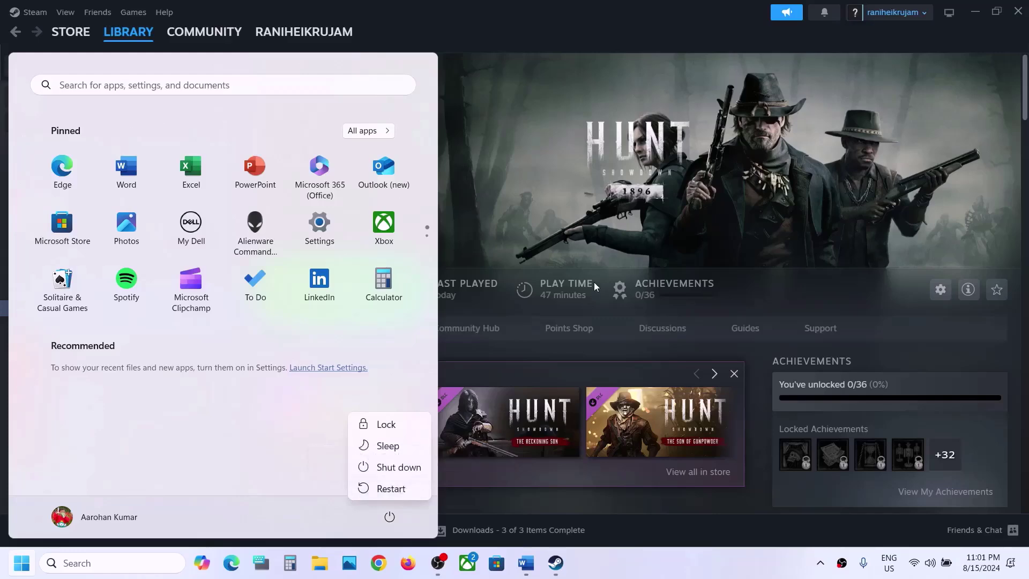
Step: Dismiss the Start menu and read Step 1 about verifying the game files in the Word document
{"action": "left_click", "coordinate": [623, 247]}
{"action": "left_click", "coordinate": [622, 247]}
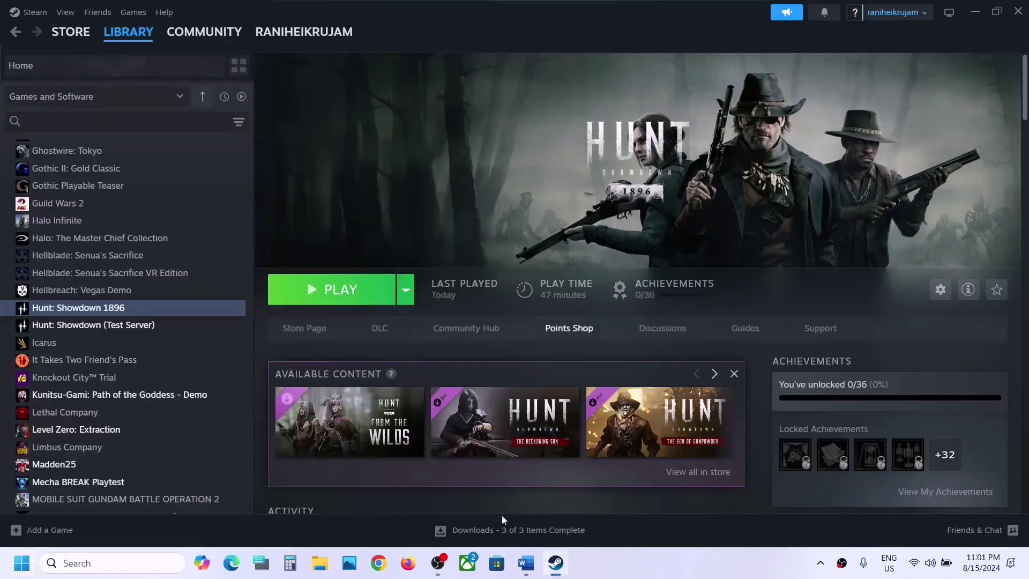
{"action": "left_click", "coordinate": [526, 563]}
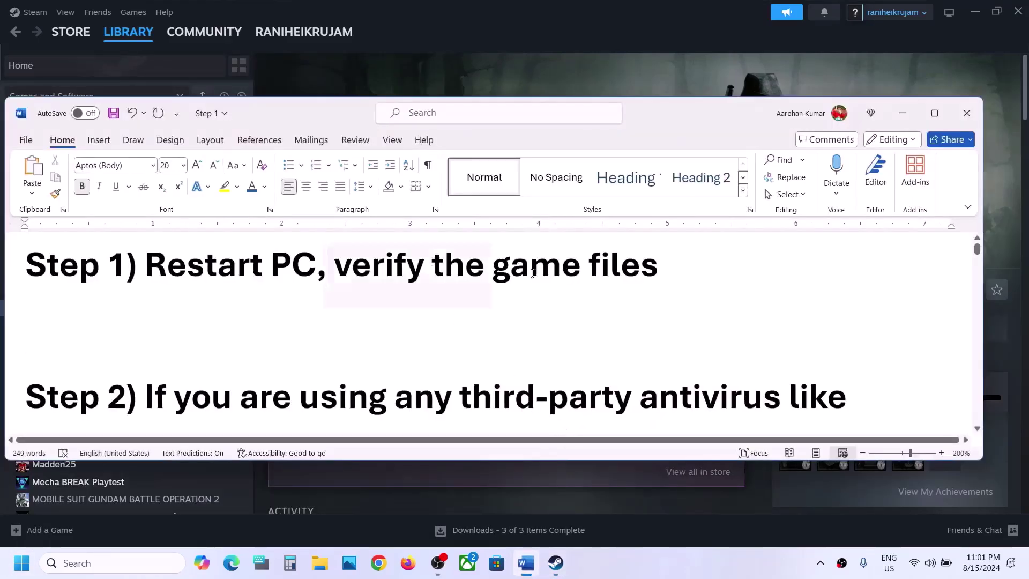
{"action": "left_click_drag", "start_coordinate": [532, 274], "coordinate": [659, 270]}
{"action": "left_click", "coordinate": [902, 113]}
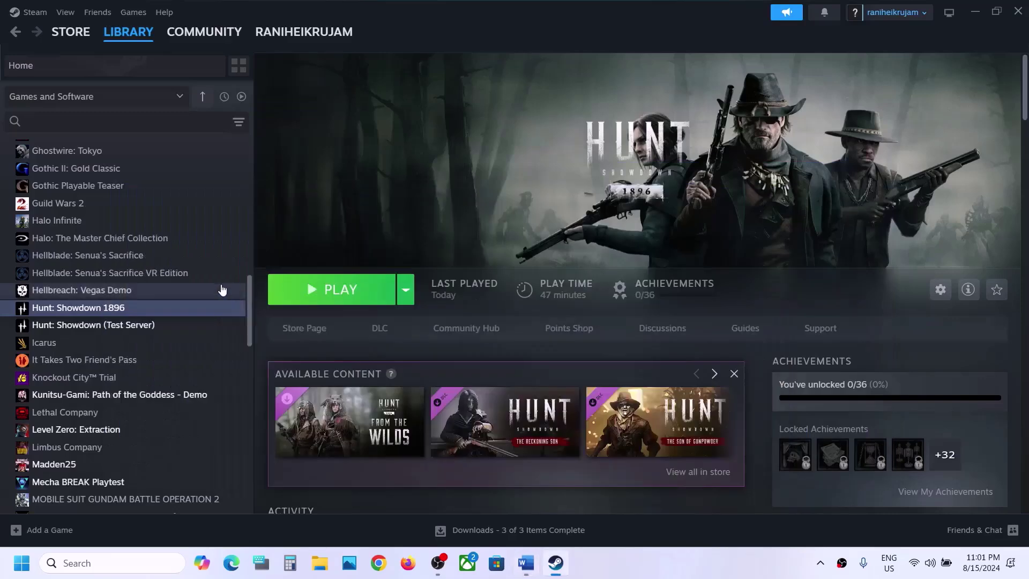
Step: View the Installed Files properties of Hunt: Showdown 1896 with the file integrity option, and close them
{"action": "right_click", "coordinate": [177, 308]}
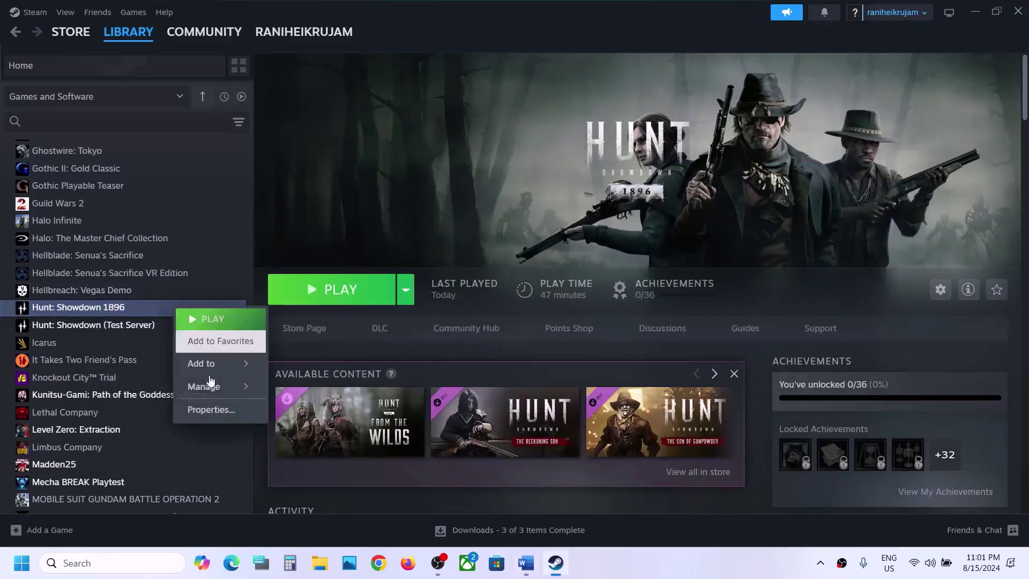
{"action": "left_click", "coordinate": [210, 409]}
{"action": "left_click", "coordinate": [272, 202]}
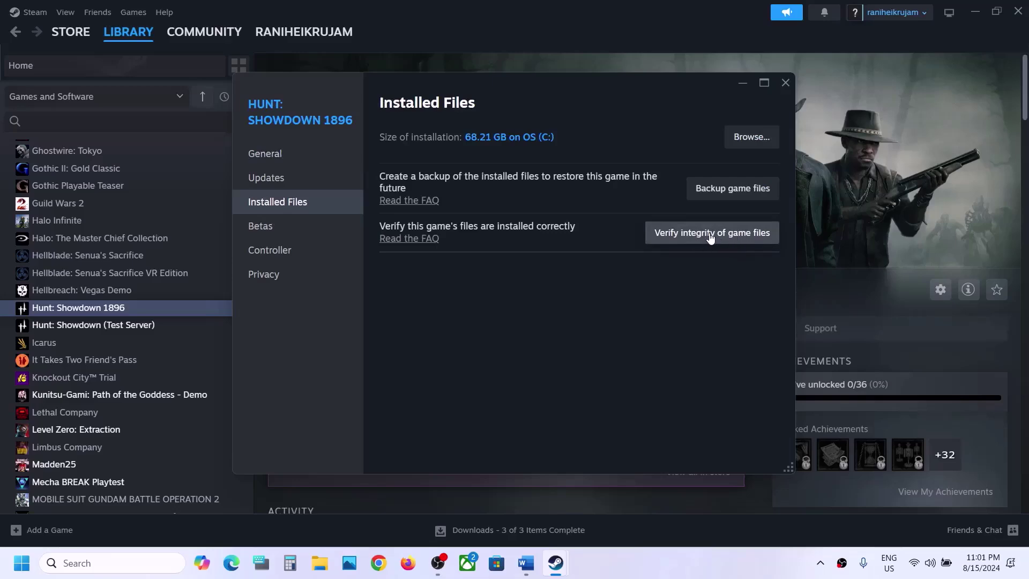
{"action": "left_click", "coordinate": [786, 82]}
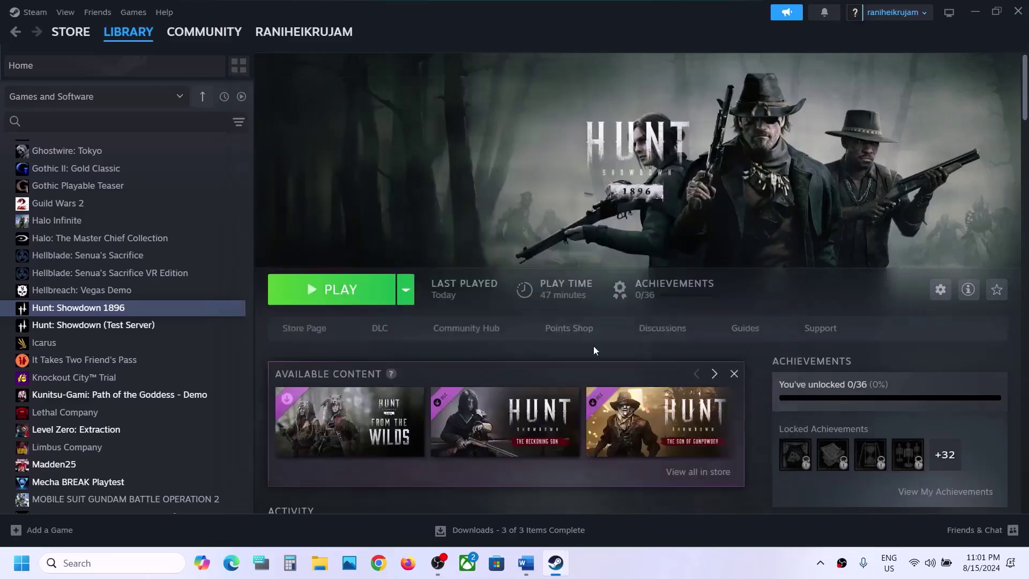
Step: Read Step 2 in the Word document about allowing the game exe through antivirus, controlled folder access and firewall
{"action": "left_click", "coordinate": [520, 499]}
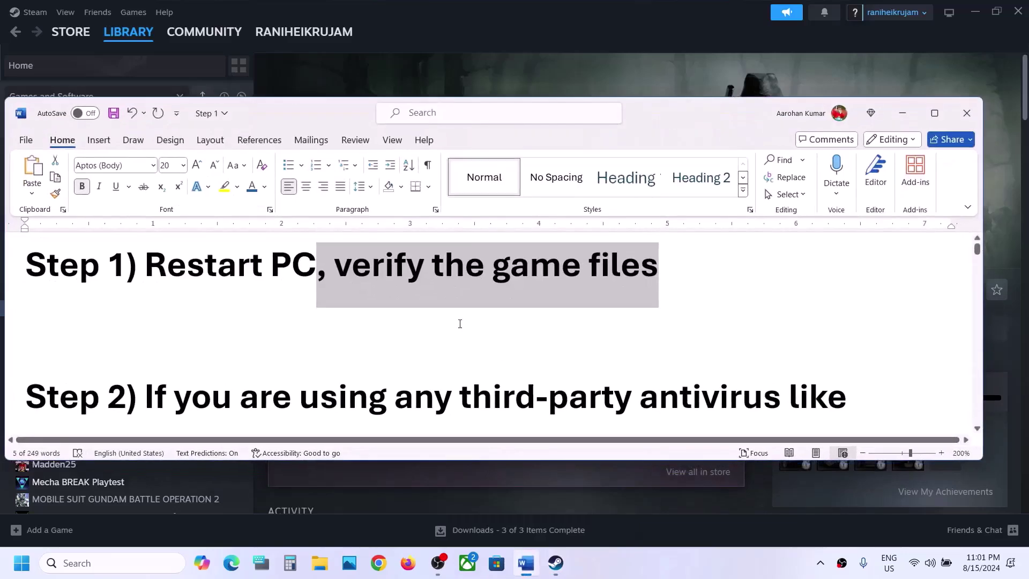
{"action": "scroll", "coordinate": [459, 324], "scroll_direction": "down", "scroll_amount": 2}
{"action": "scroll", "coordinate": [460, 324], "scroll_direction": "down", "scroll_amount": 1}
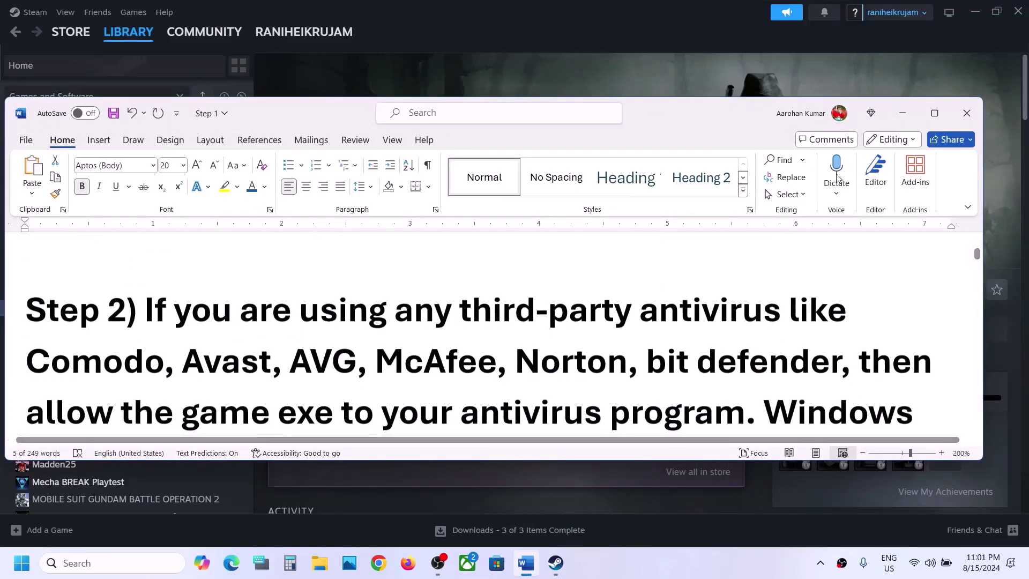
{"action": "left_click", "coordinate": [934, 115]}
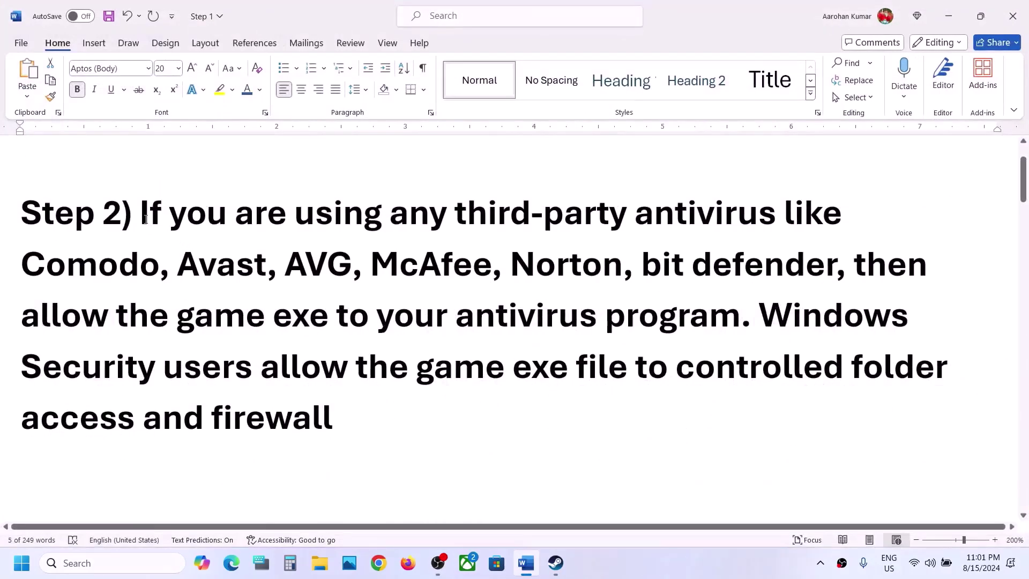
{"action": "left_click_drag", "start_coordinate": [145, 218], "coordinate": [739, 320]}
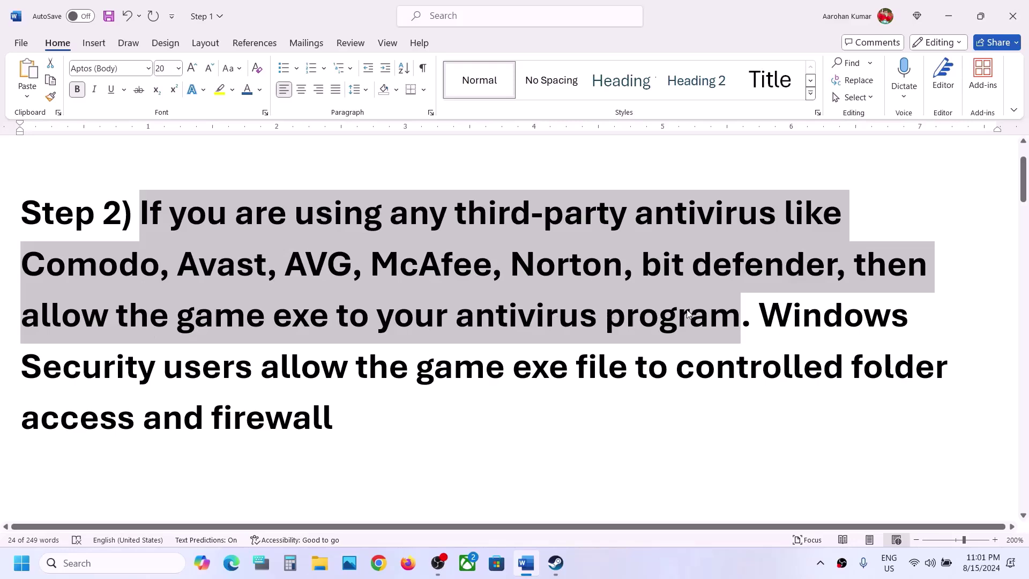
{"action": "left_click_drag", "start_coordinate": [762, 317], "coordinate": [802, 370]}
{"action": "left_click", "coordinate": [949, 16]}
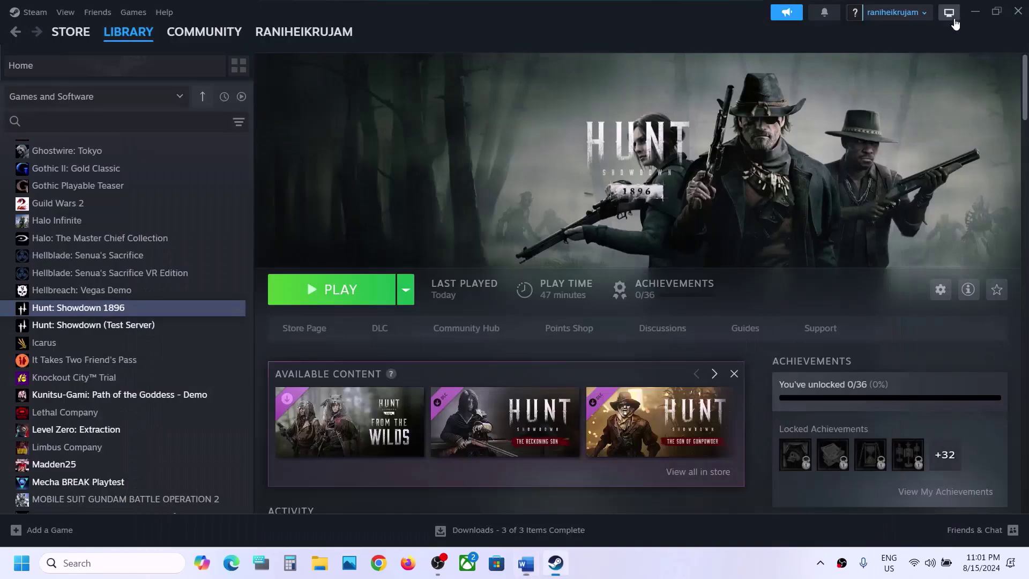
Step: Open the list of apps allowed through Controlled folder access in Windows Security's ransomware protection
{"action": "key", "text": "super+i"}
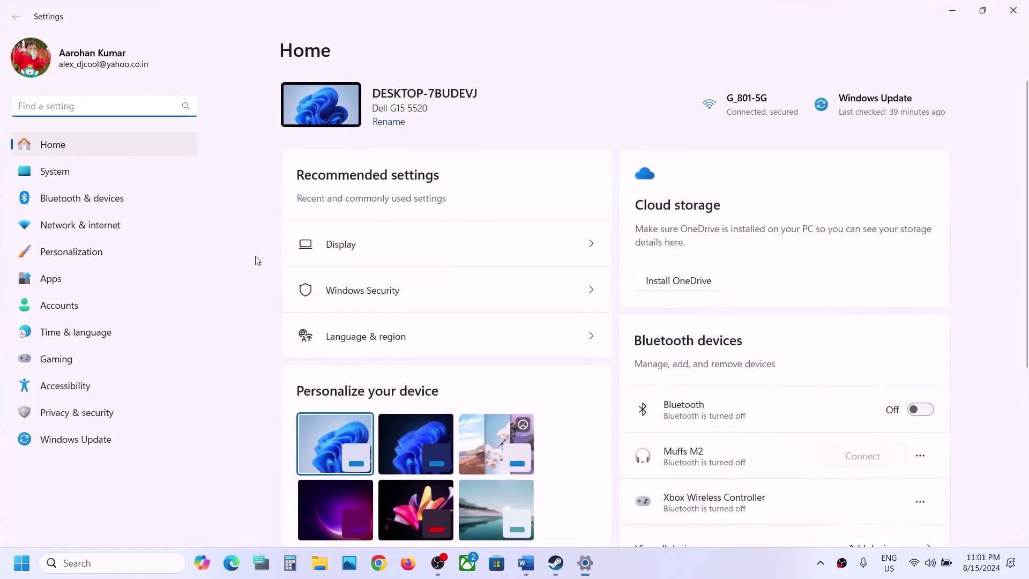
{"action": "left_click", "coordinate": [64, 412]}
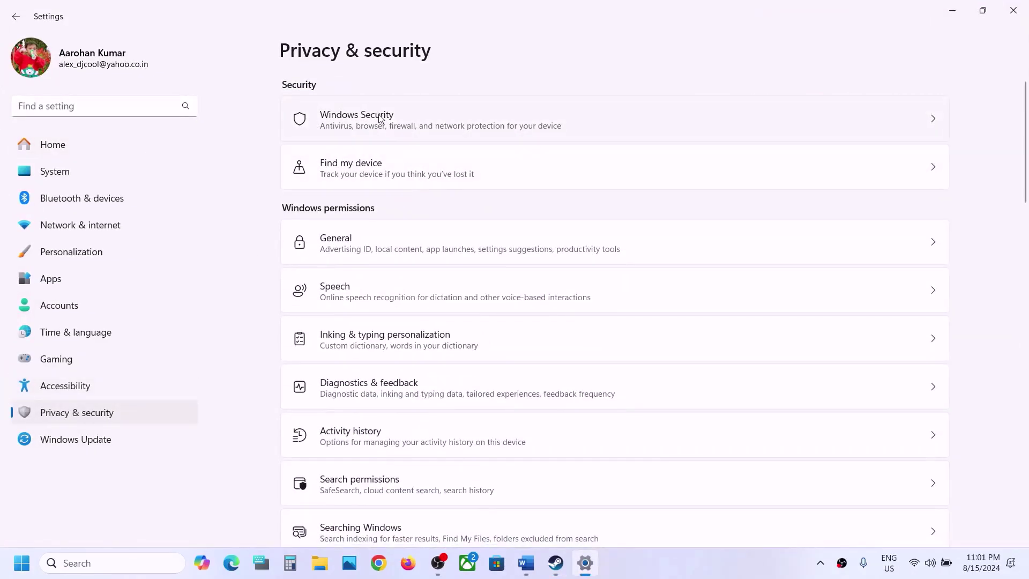
{"action": "left_click", "coordinate": [370, 118]}
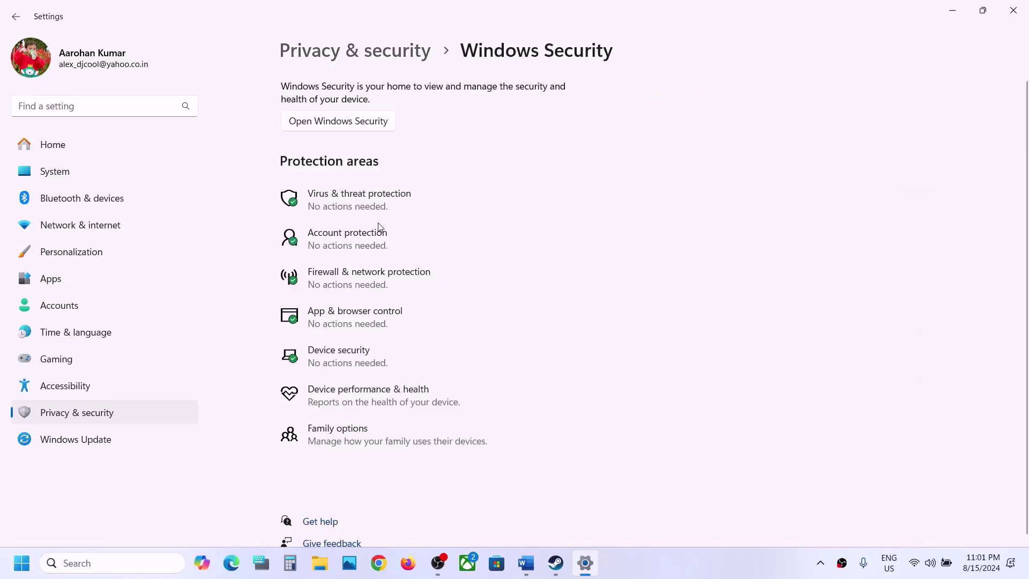
{"action": "left_click", "coordinate": [362, 207]}
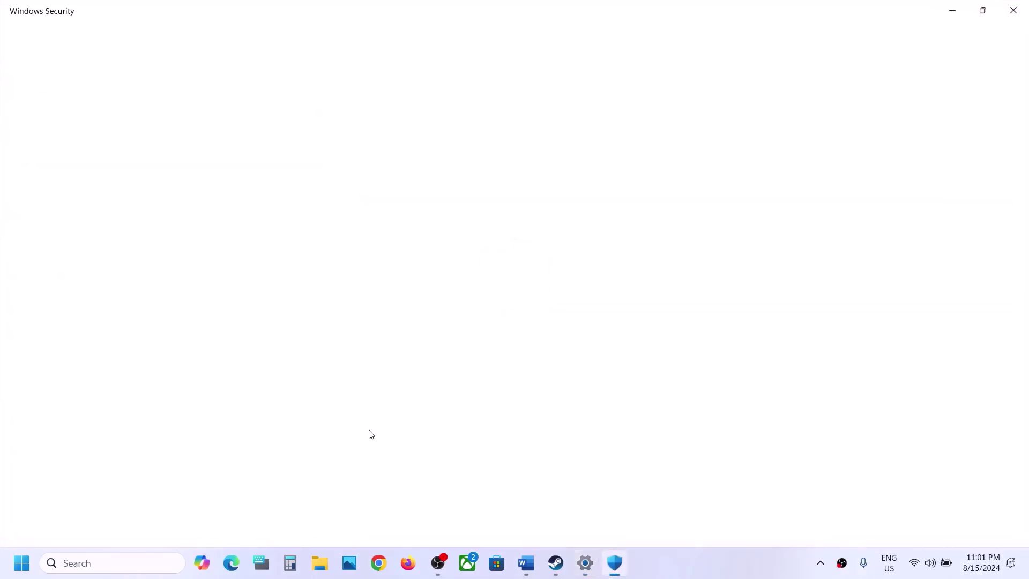
{"action": "scroll", "coordinate": [369, 432], "scroll_direction": "down", "scroll_amount": 3}
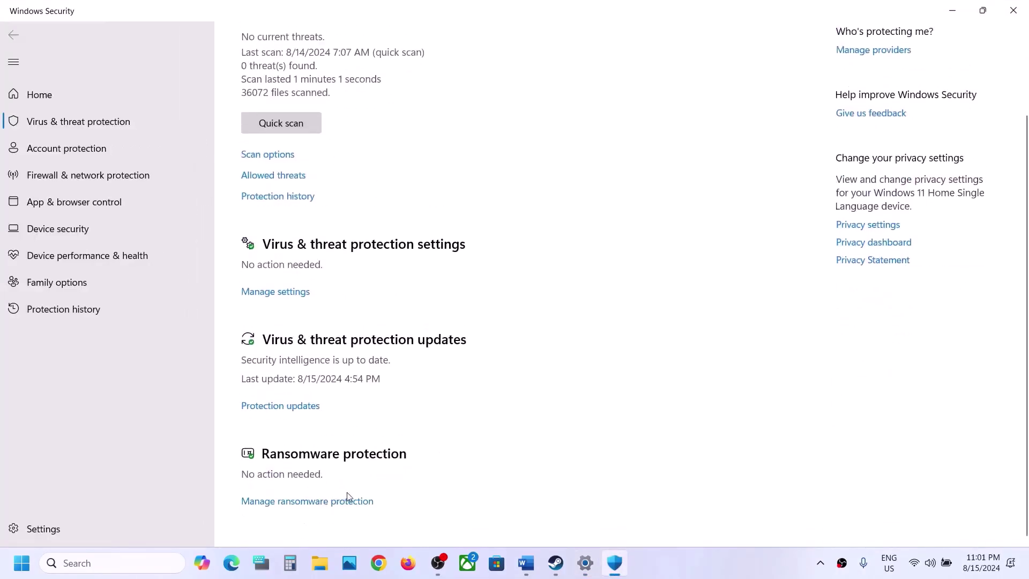
{"action": "left_click", "coordinate": [326, 504]}
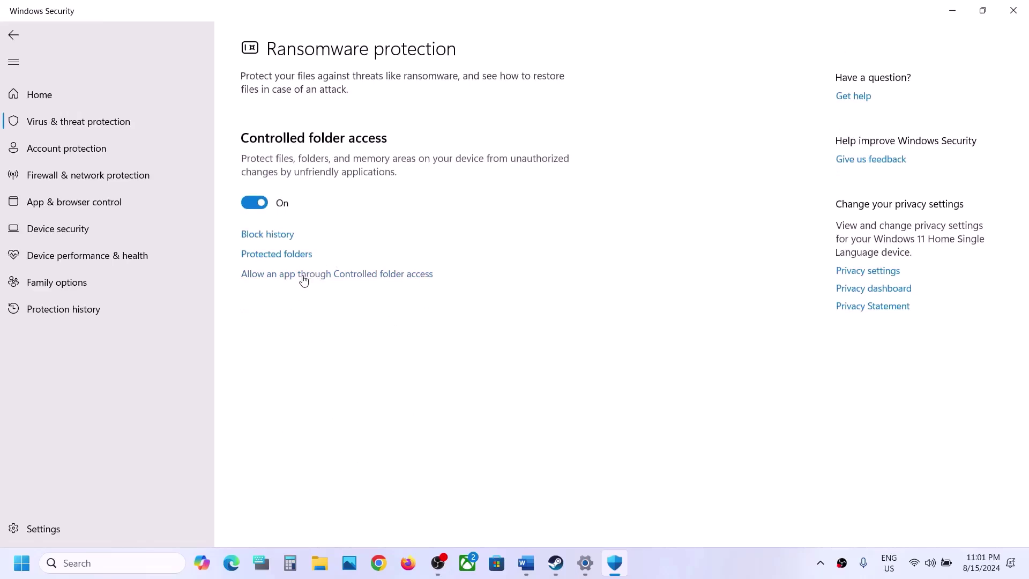
{"action": "left_click", "coordinate": [313, 275]}
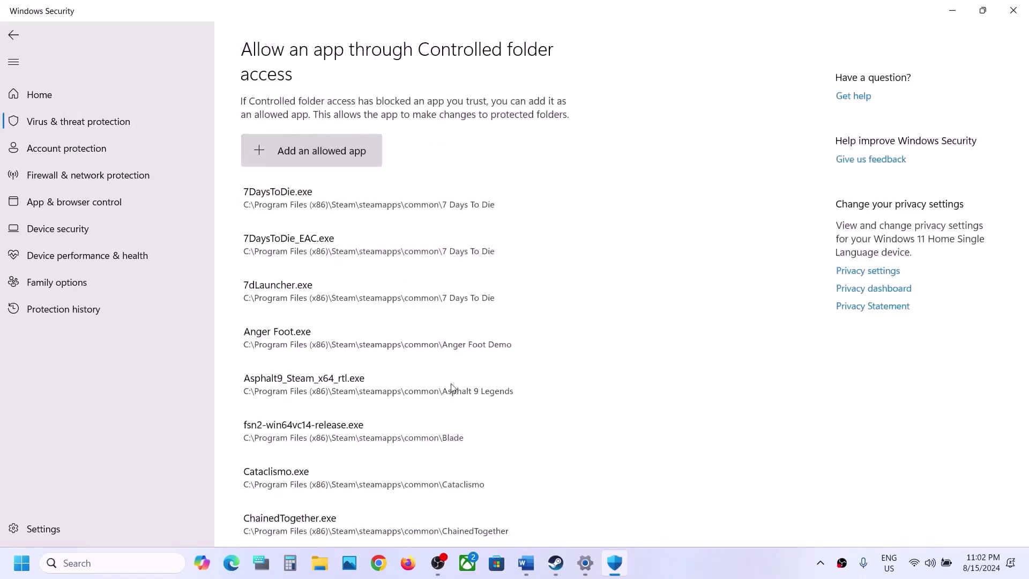
Step: Start adding an allowed app by browsing all apps to C:\Program Files (x86)\Steam\steamapps\common
{"action": "left_click", "coordinate": [298, 149]}
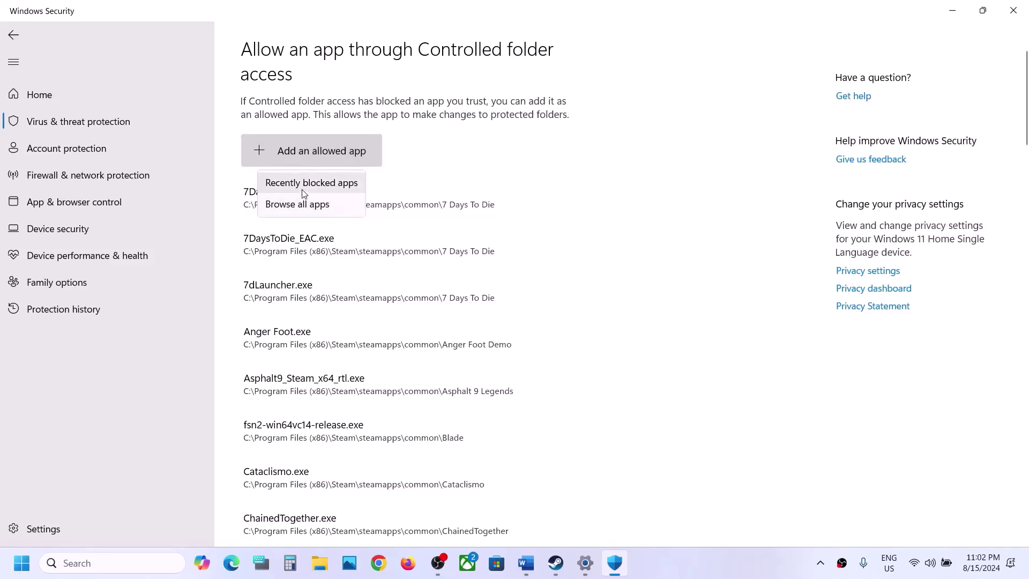
{"action": "left_click", "coordinate": [296, 204]}
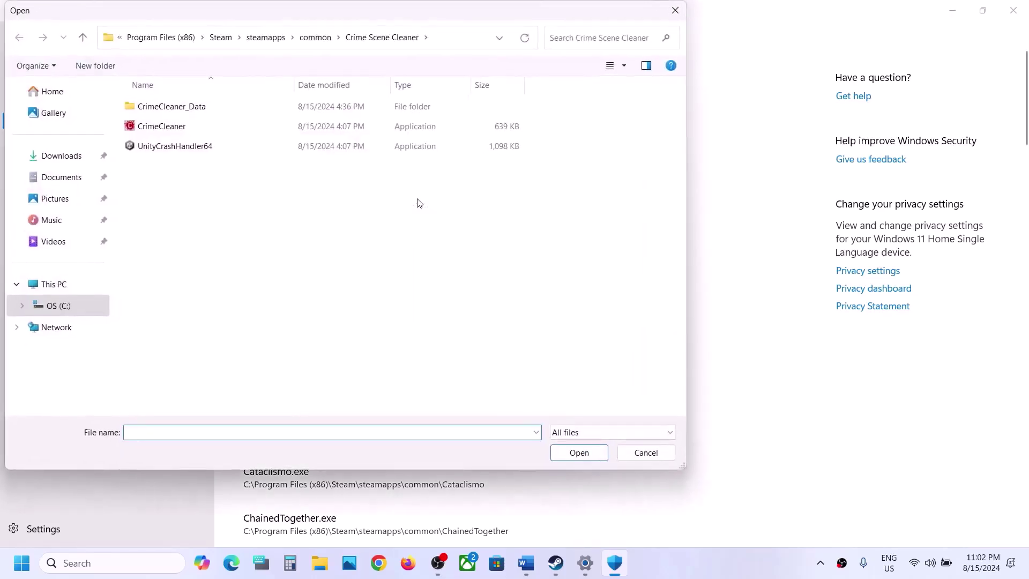
{"action": "left_click", "coordinate": [68, 292]}
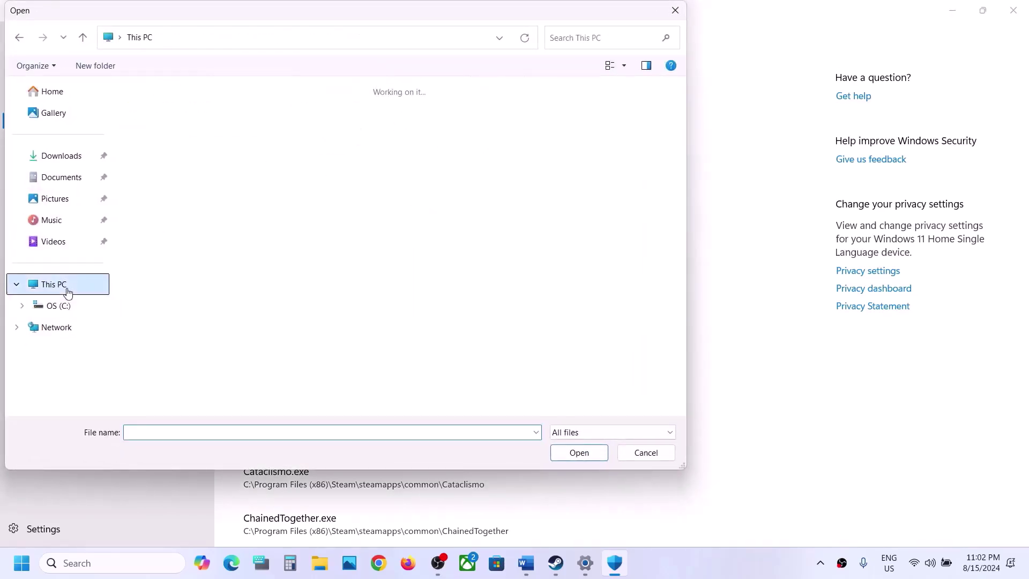
{"action": "double_click", "coordinate": [211, 130]}
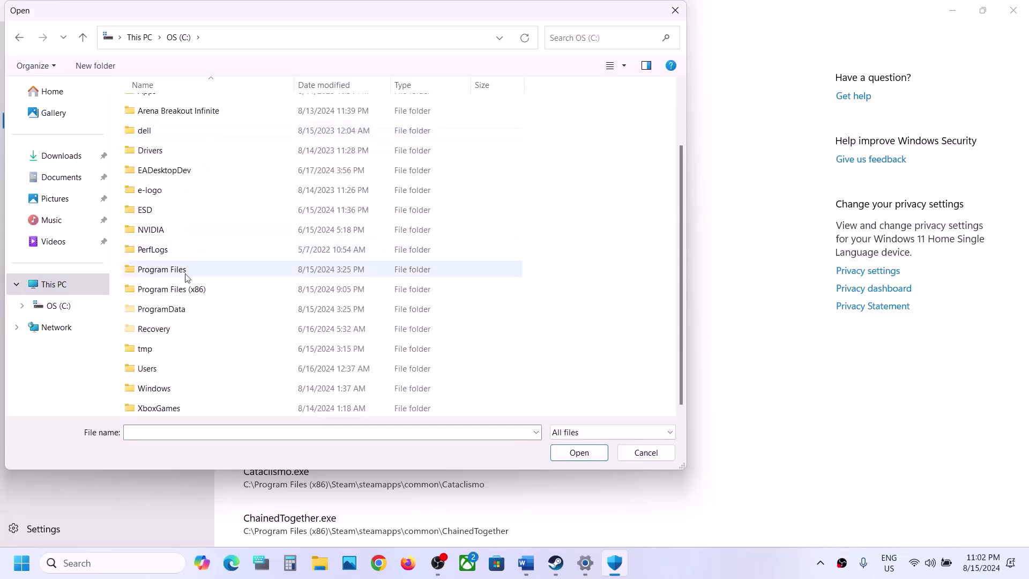
{"action": "double_click", "coordinate": [174, 289]}
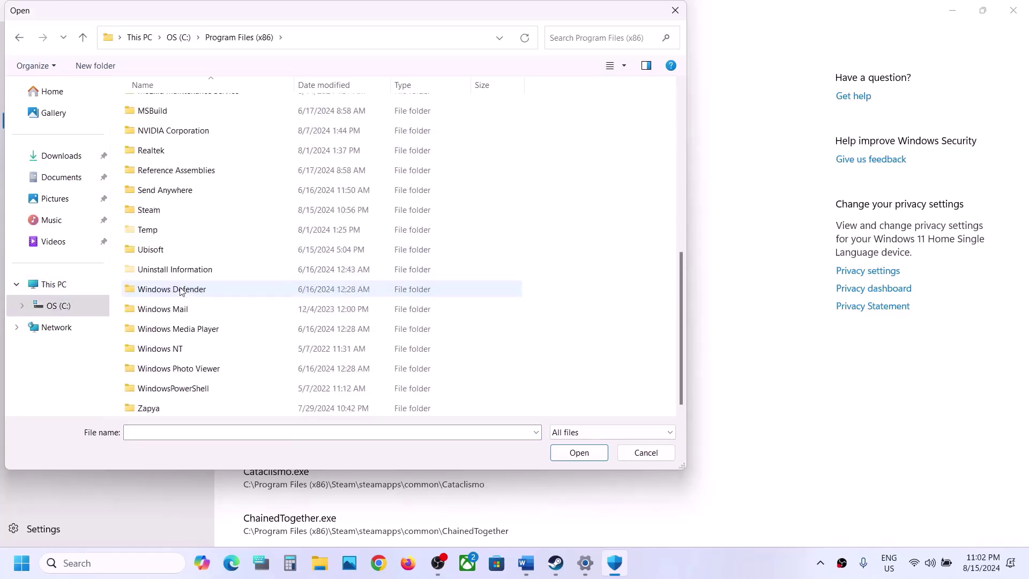
{"action": "double_click", "coordinate": [166, 214]}
{"action": "scroll", "coordinate": [166, 217], "scroll_direction": "down", "scroll_amount": 5}
{"action": "left_click", "coordinate": [166, 215]}
{"action": "double_click", "coordinate": [166, 216]}
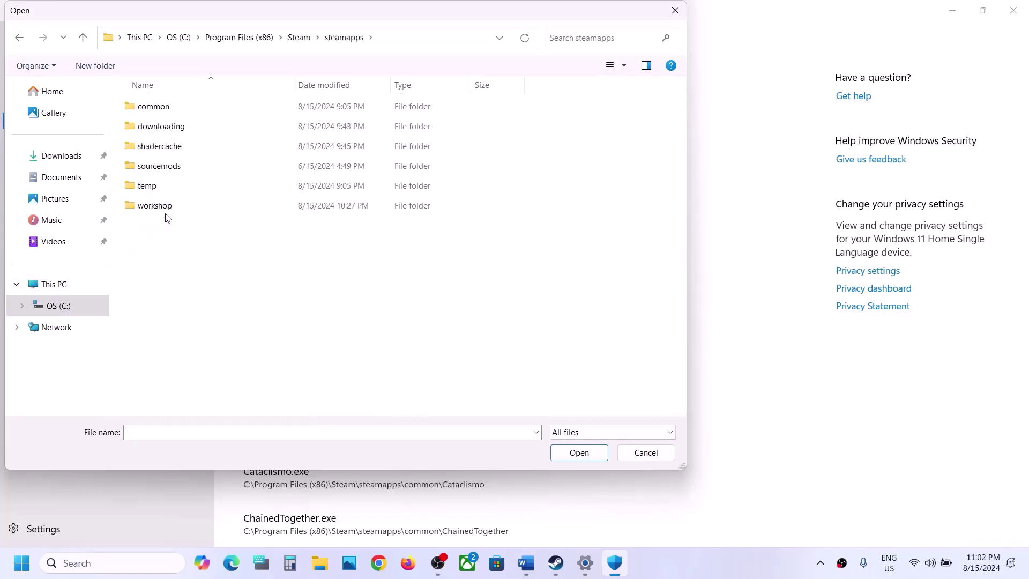
{"action": "double_click", "coordinate": [169, 110]}
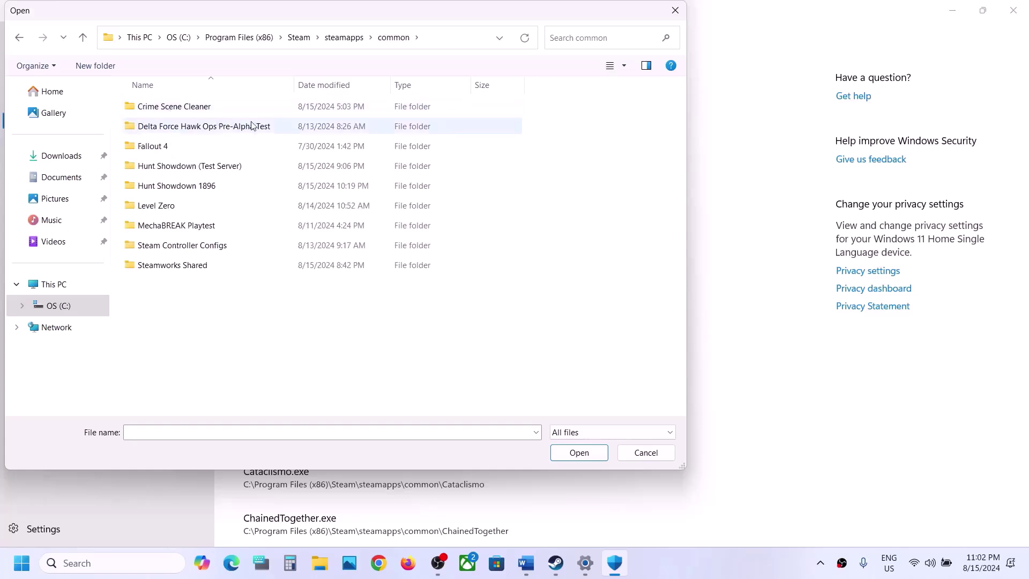
Step: Allow the HuntGame application from Hunt Showdown 1896\bin\win_x64 through Controlled folder access
{"action": "left_click", "coordinate": [199, 192]}
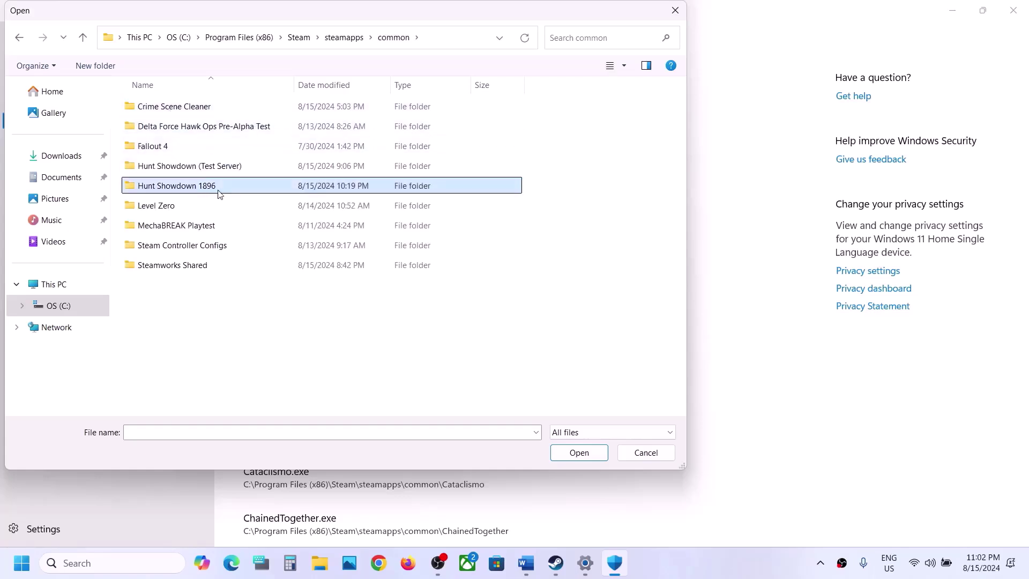
{"action": "double_click", "coordinate": [218, 193]}
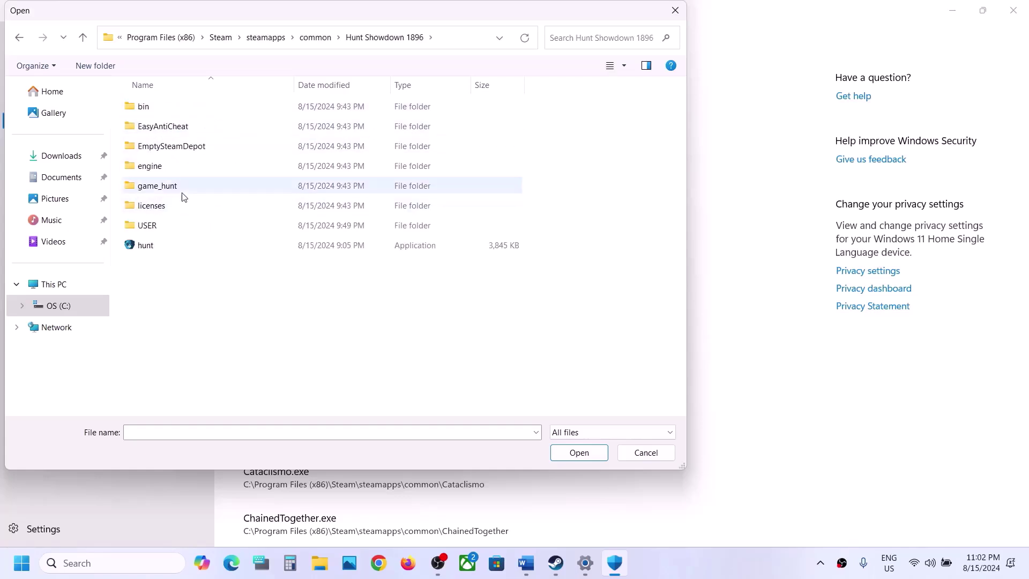
{"action": "left_click", "coordinate": [154, 114]}
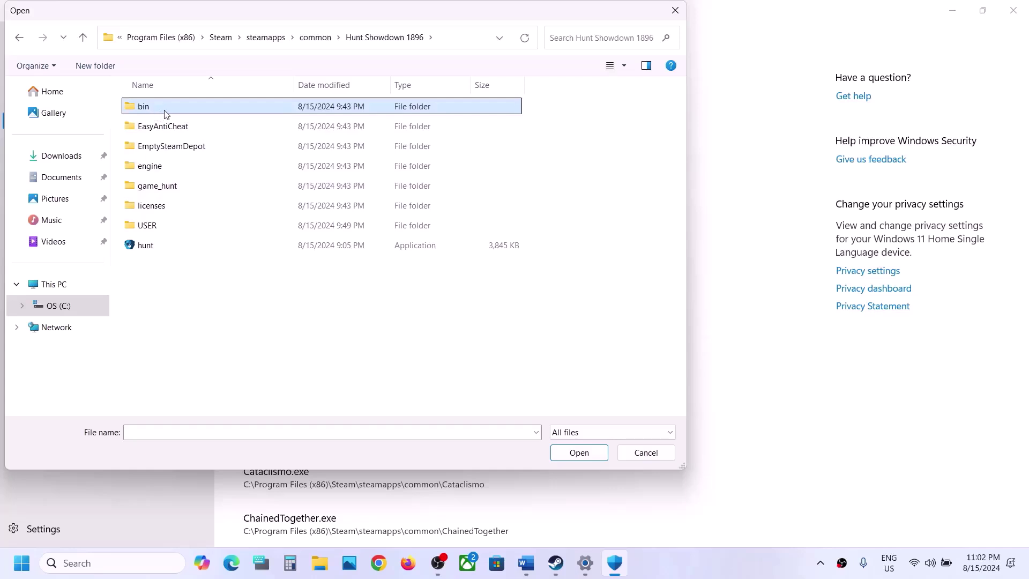
{"action": "double_click", "coordinate": [165, 111]}
{"action": "double_click", "coordinate": [175, 108]}
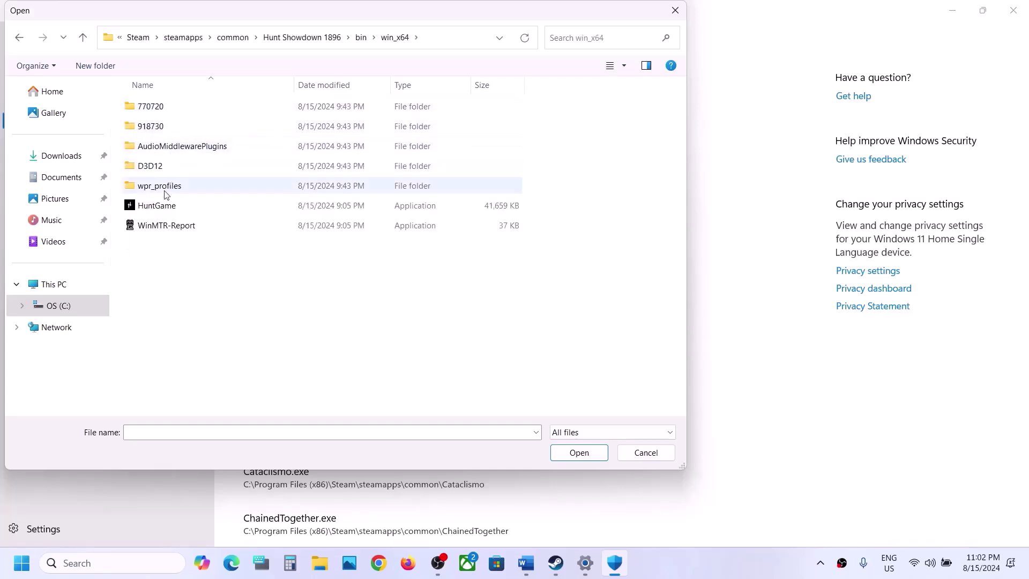
{"action": "left_click", "coordinate": [166, 209]}
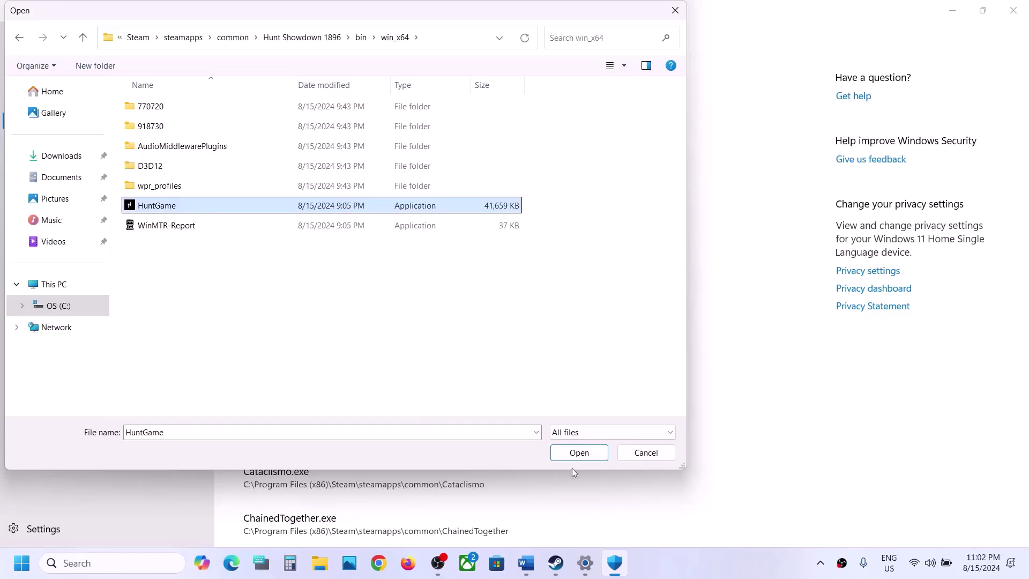
{"action": "left_click", "coordinate": [589, 453]}
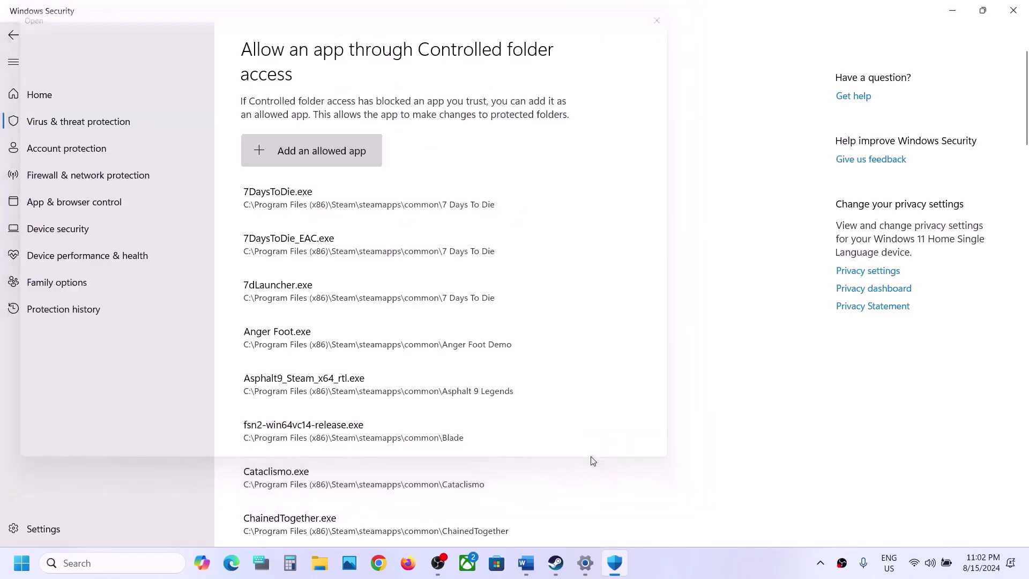
Step: Add the hunt application from the Hunt Showdown 1896 folder as another app allowed through Controlled folder access
{"action": "left_click", "coordinate": [315, 138]}
{"action": "left_click", "coordinate": [310, 204]}
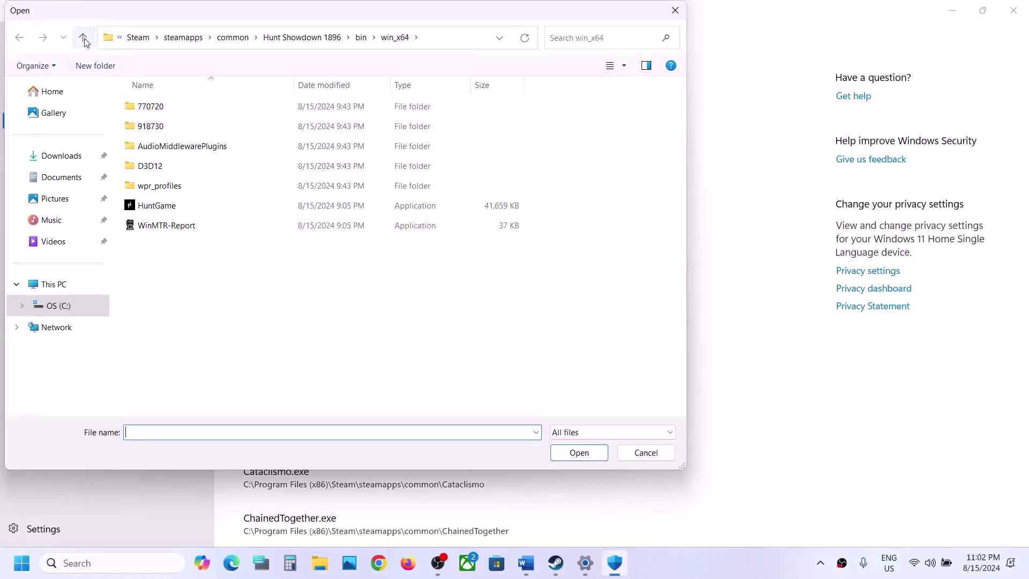
{"action": "left_click", "coordinate": [83, 39]}
{"action": "left_click", "coordinate": [84, 39]}
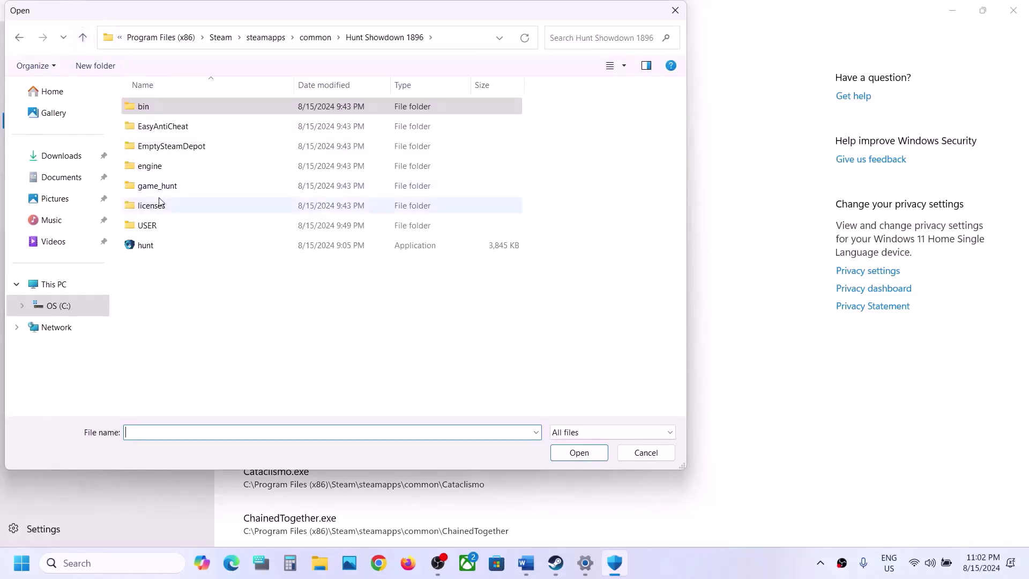
{"action": "left_click", "coordinate": [173, 247]}
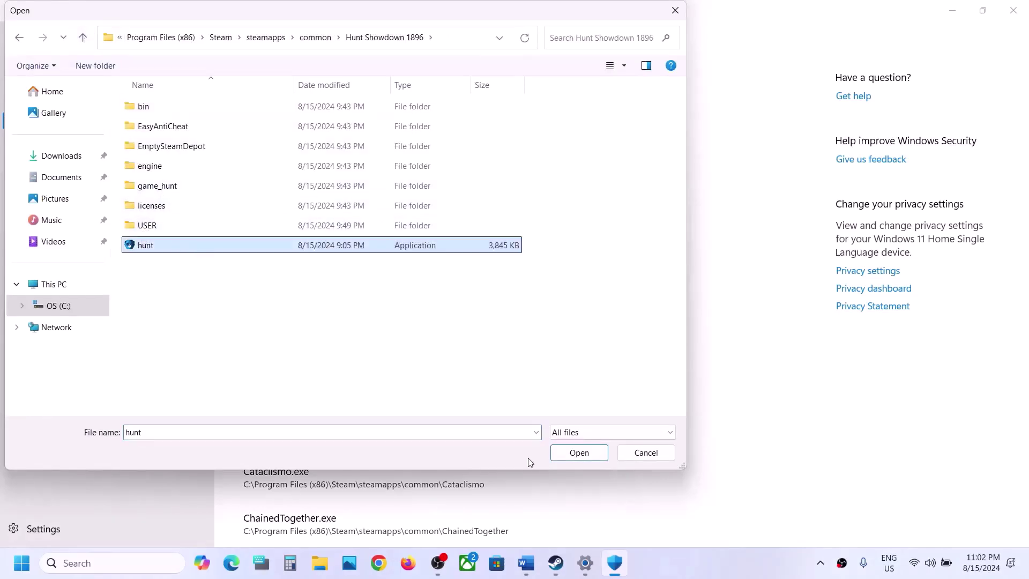
{"action": "left_click", "coordinate": [578, 453]}
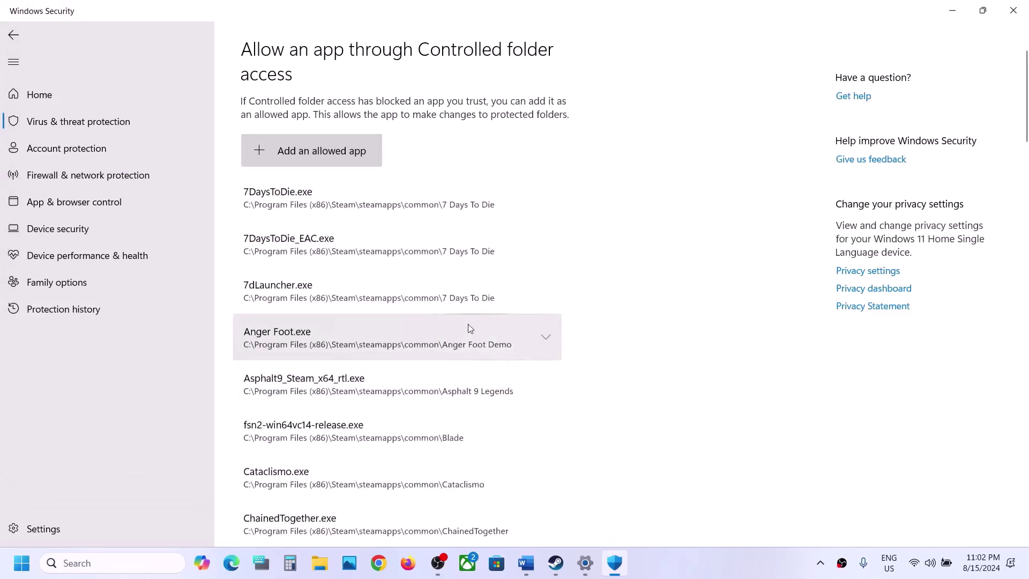
Step: Open the list of apps allowed through Windows Defender Firewall from Control Panel's System and Security section
{"action": "left_click", "coordinate": [149, 564]}
{"action": "type", "text": "control"}
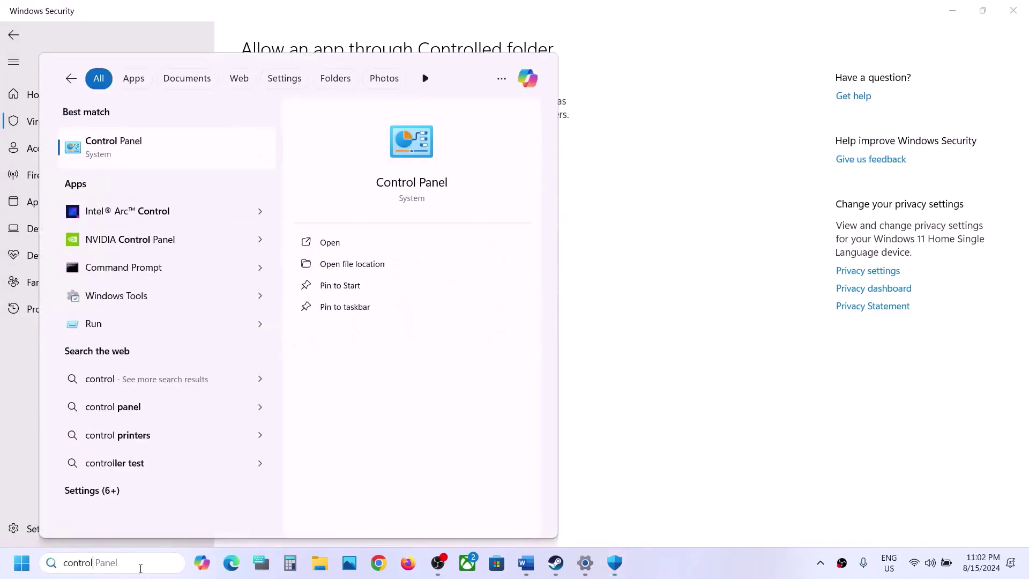
{"action": "key", "text": "Return"}
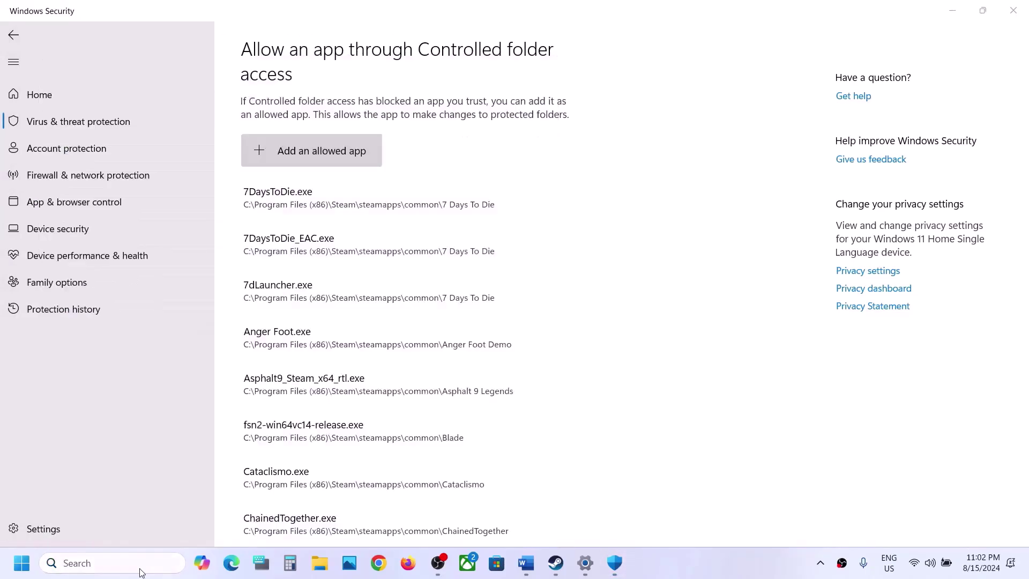
{"action": "left_click", "coordinate": [327, 109]}
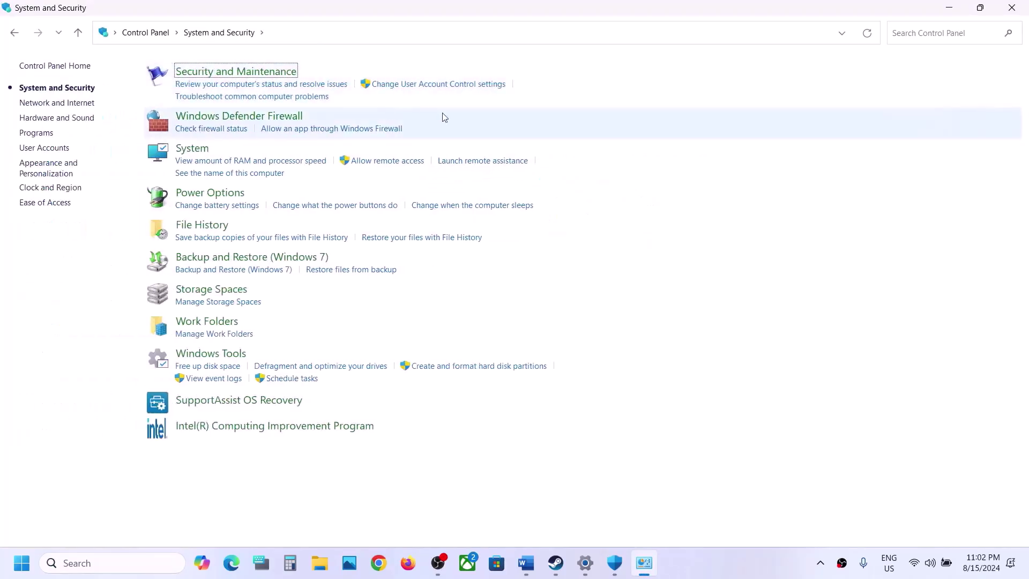
{"action": "left_click", "coordinate": [256, 117]}
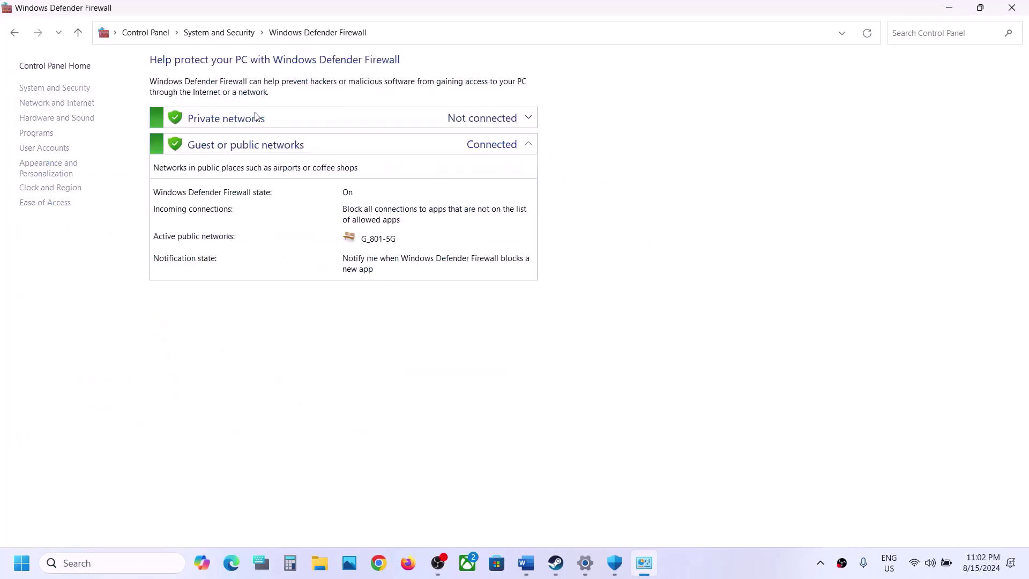
{"action": "left_click", "coordinate": [81, 109]}
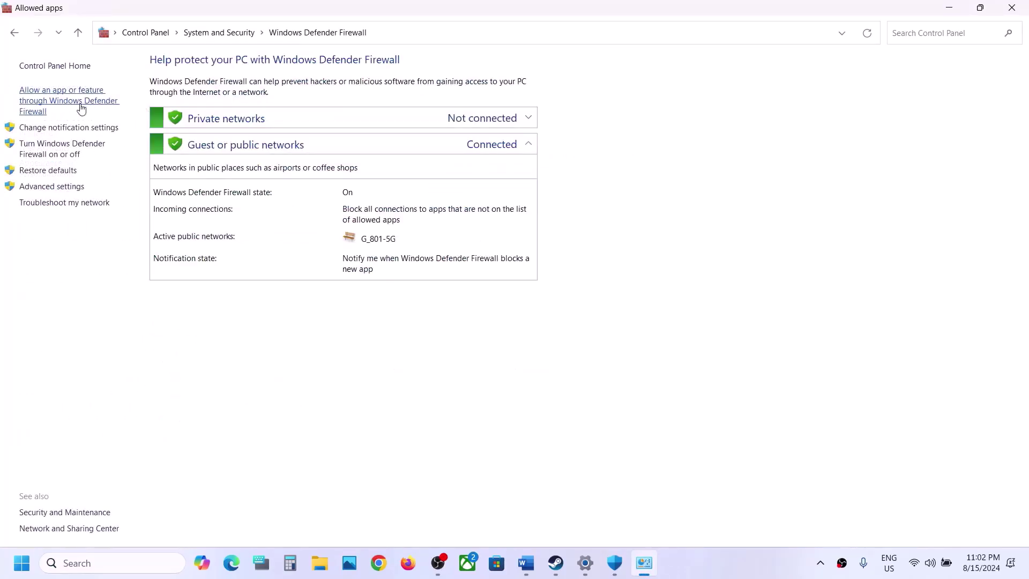
Step: Try to allow the HuntGame application from Hunt Showdown 1896\bin\win_x64 through Windows Defender Firewall
{"action": "left_click", "coordinate": [685, 109]}
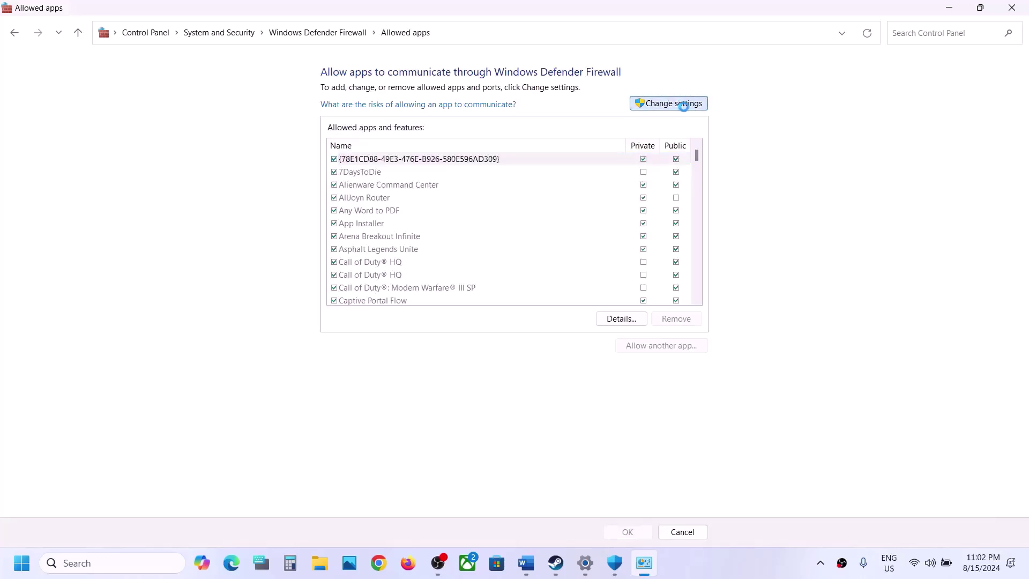
{"action": "left_click", "coordinate": [639, 349]}
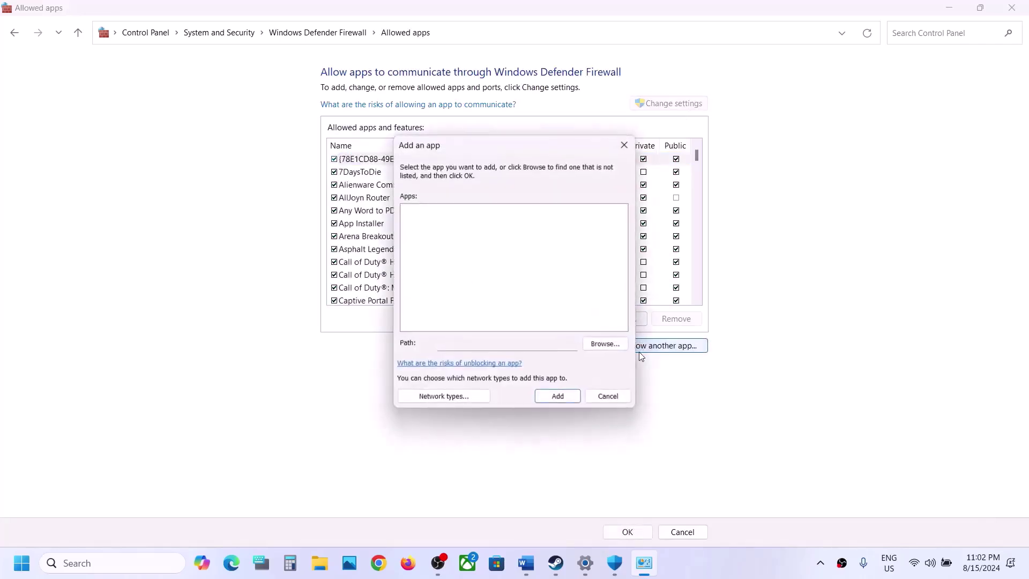
{"action": "left_click", "coordinate": [603, 345]}
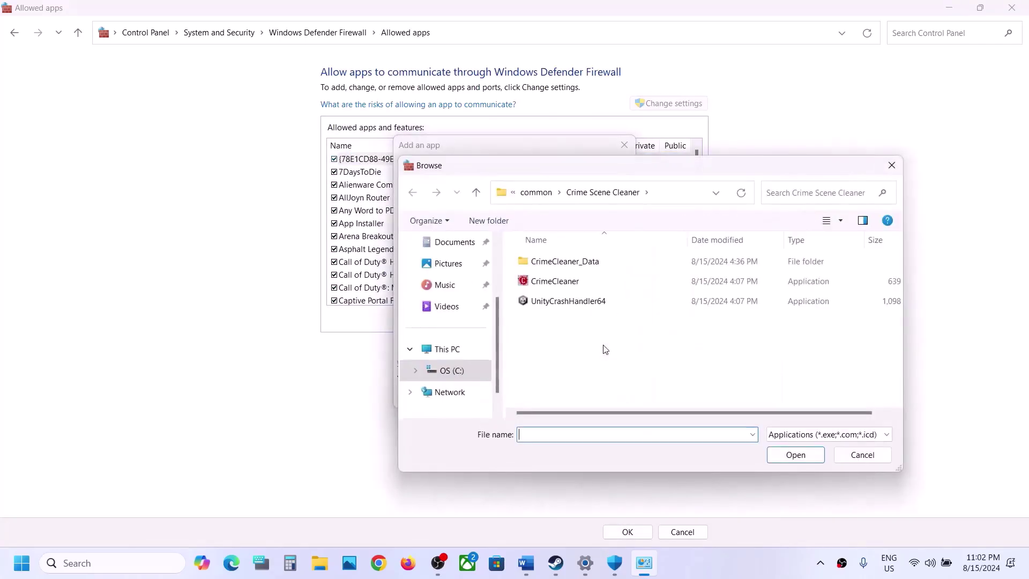
{"action": "left_click", "coordinate": [541, 198]}
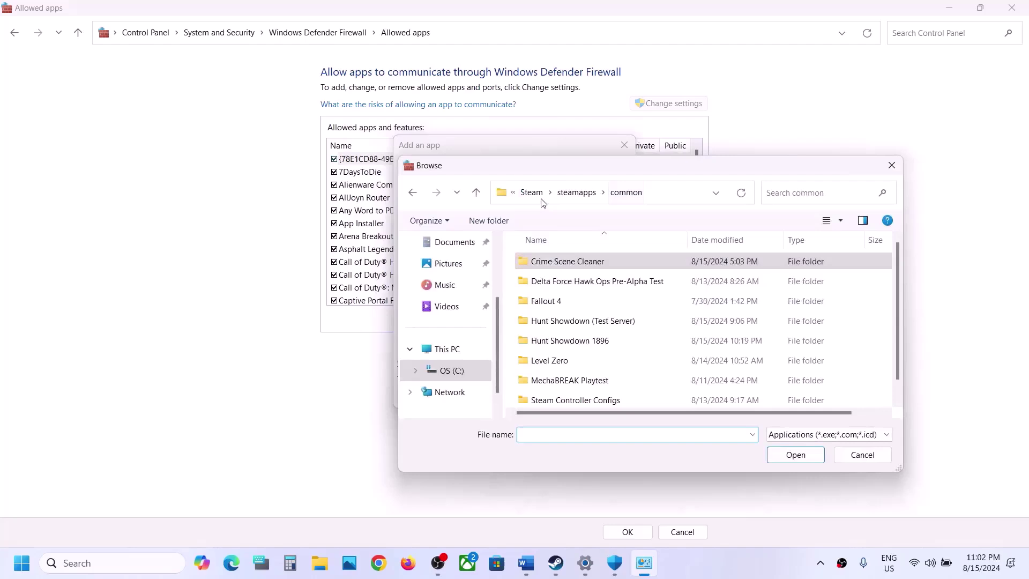
{"action": "left_click", "coordinate": [584, 347]}
{"action": "double_click", "coordinate": [584, 345]}
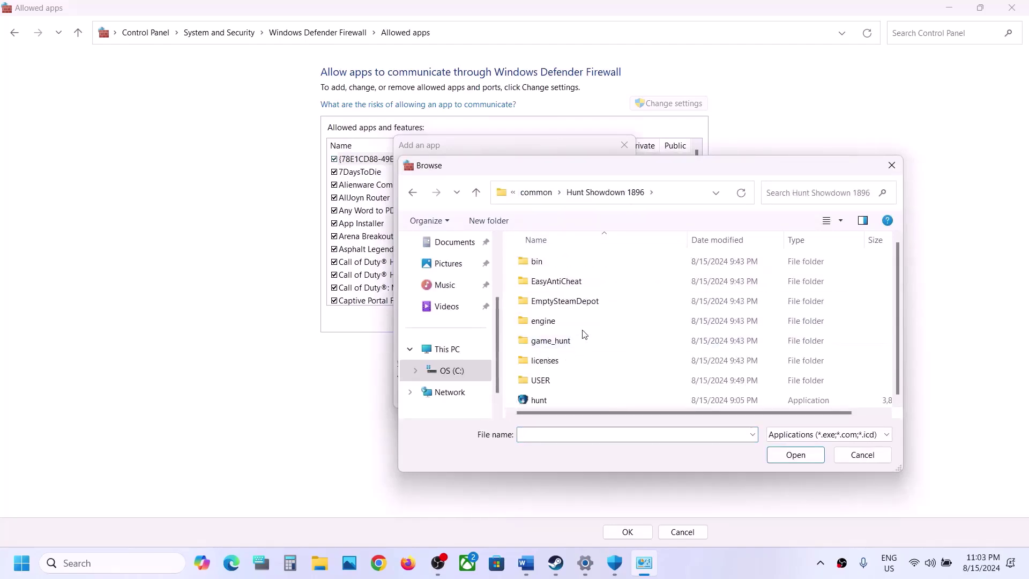
{"action": "double_click", "coordinate": [547, 262]}
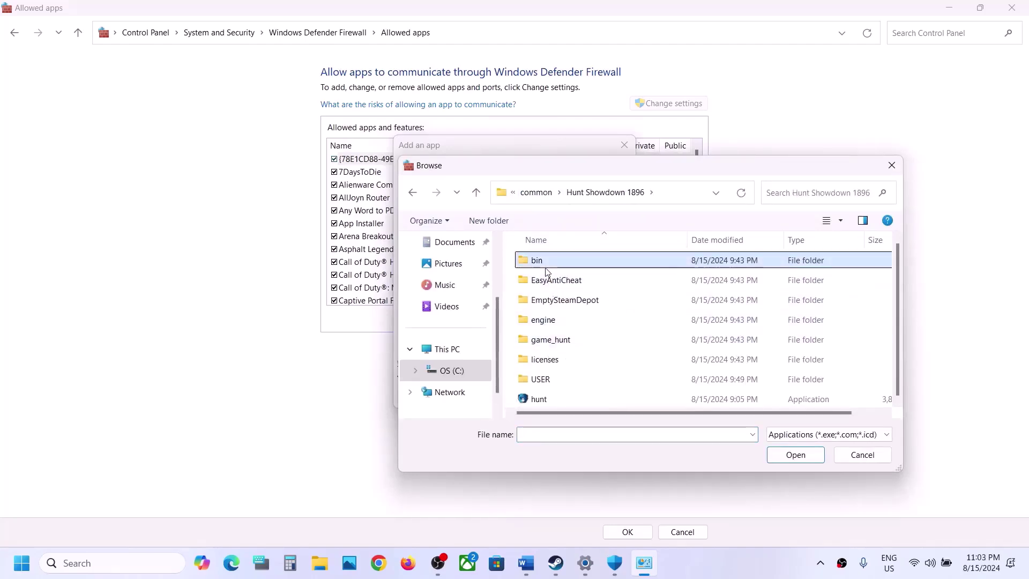
{"action": "double_click", "coordinate": [555, 266]}
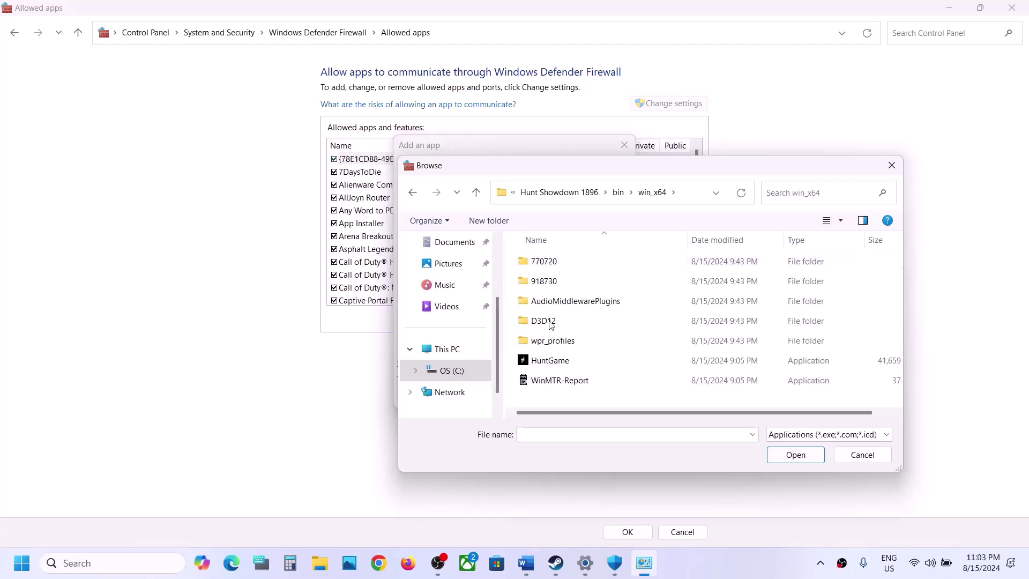
{"action": "left_click", "coordinate": [551, 367]}
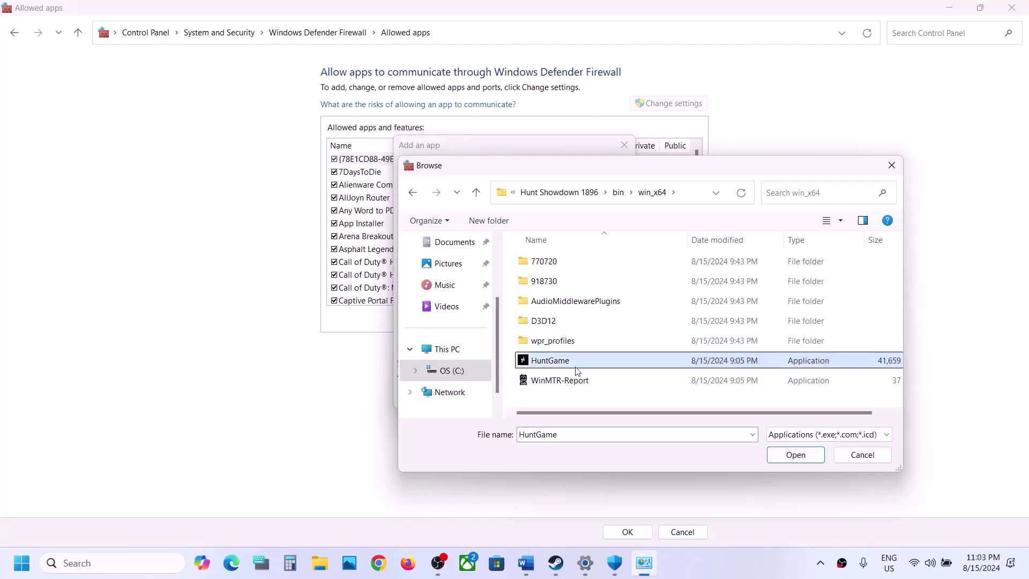
{"action": "left_click", "coordinate": [792, 460]}
{"action": "left_click", "coordinate": [555, 398]}
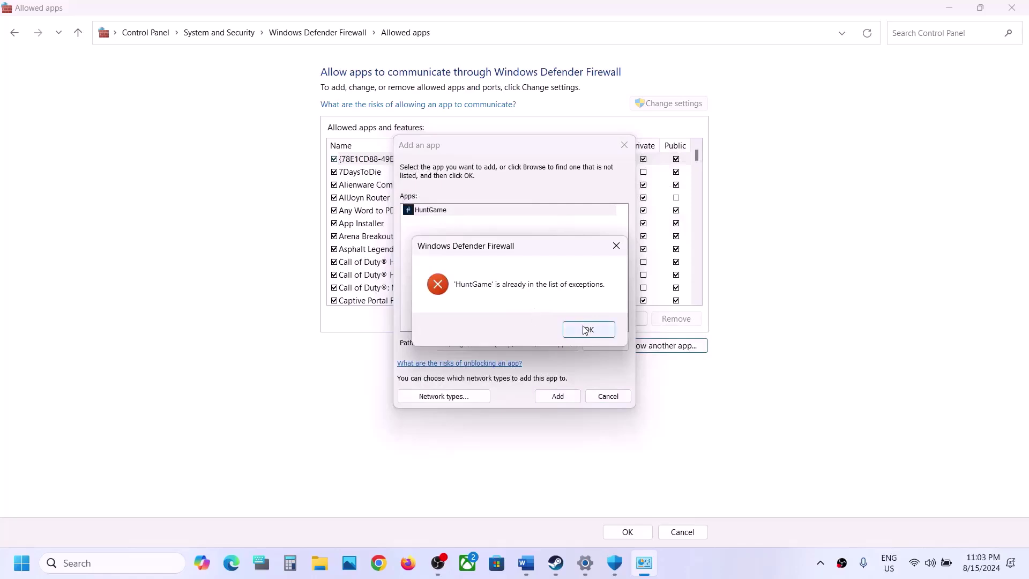
{"action": "left_click", "coordinate": [585, 330]}
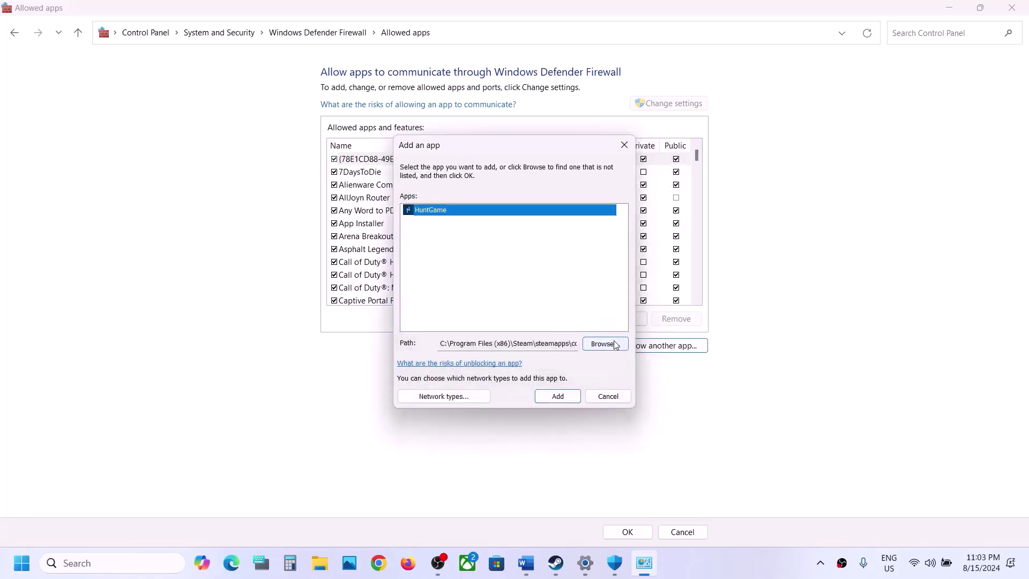
Step: Try to allow the hunt application from the Hunt Showdown 1896 folder through the firewall, and leave the app-adding dialog
{"action": "left_click", "coordinate": [612, 344]}
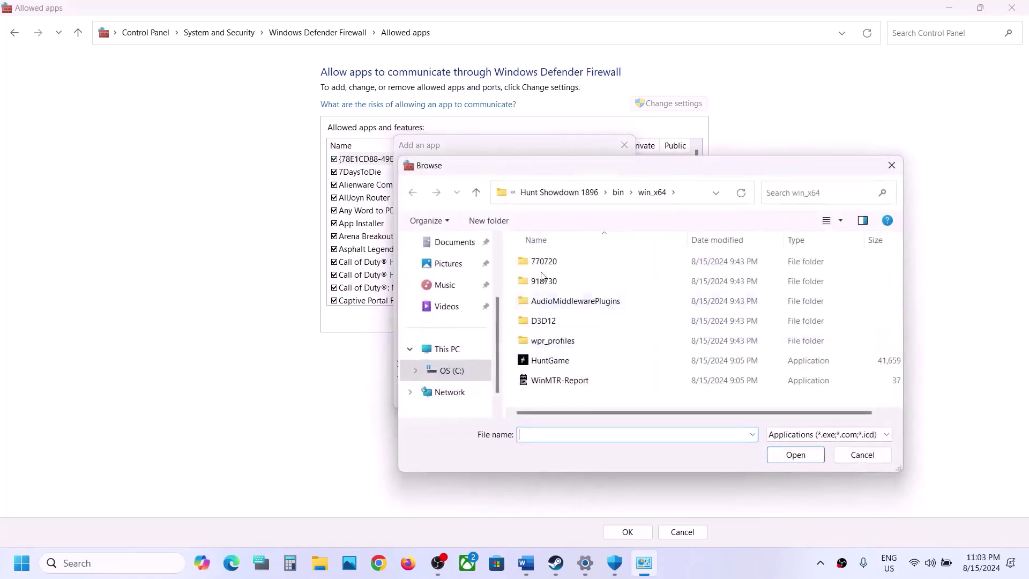
{"action": "left_click", "coordinate": [477, 194]}
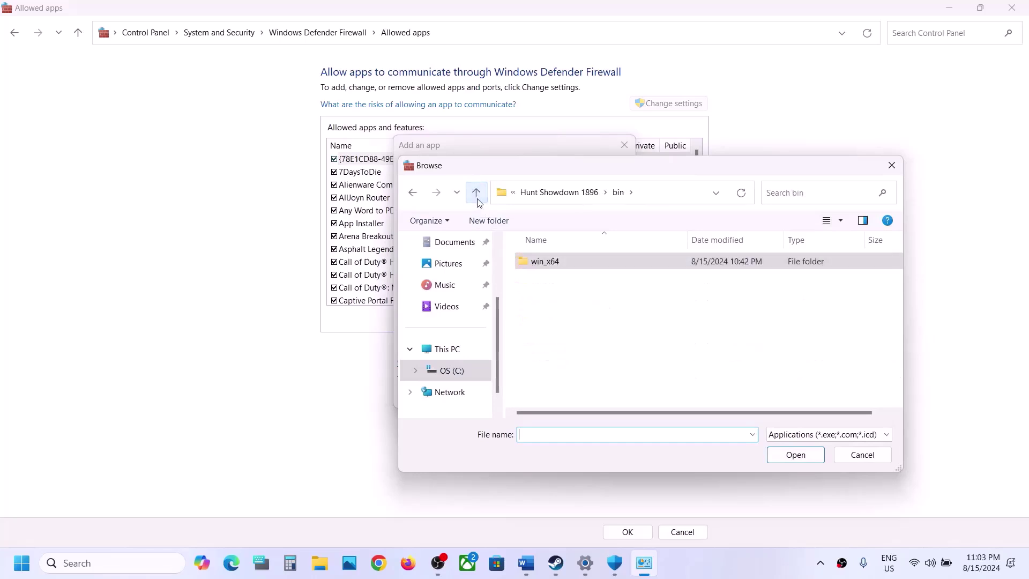
{"action": "left_click", "coordinate": [477, 194]}
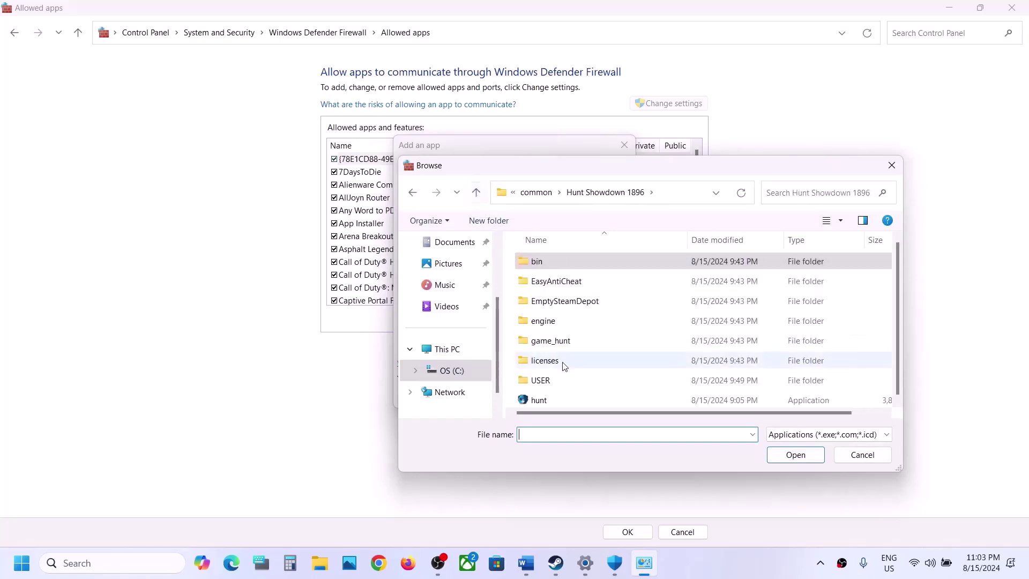
{"action": "left_click", "coordinate": [538, 399]}
{"action": "left_click", "coordinate": [784, 453]}
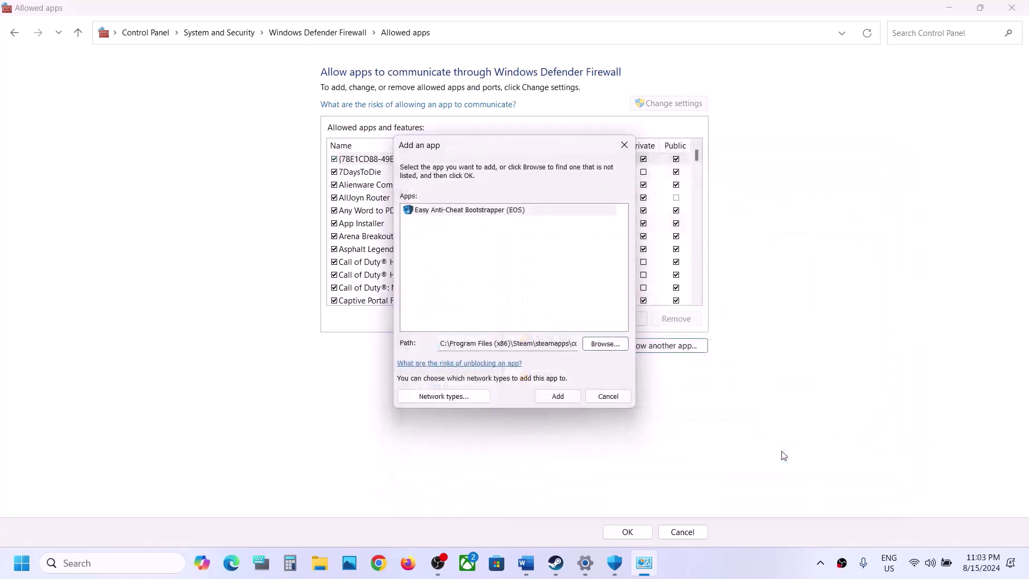
{"action": "left_click", "coordinate": [551, 399]}
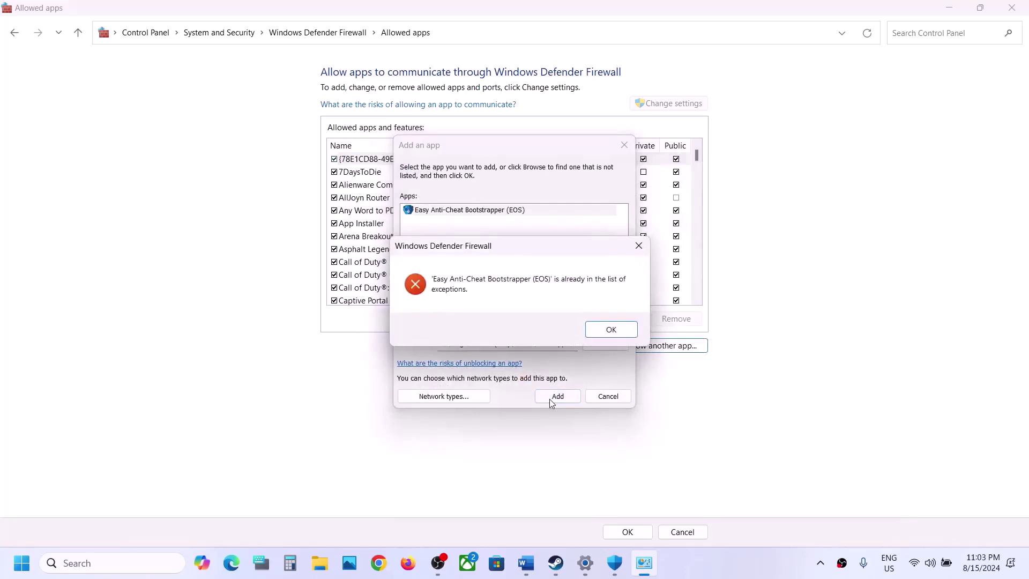
{"action": "left_click", "coordinate": [601, 332]}
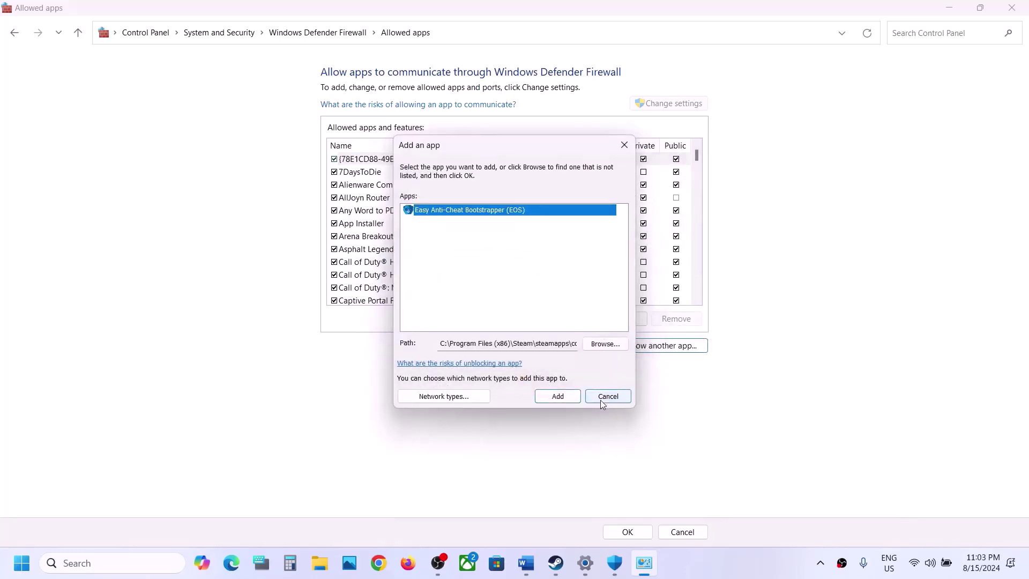
{"action": "left_click", "coordinate": [603, 397]}
Step: Locate the Hunt: Showdown 1896 entry among the firewall's allowed apps and accept the list
{"action": "left_click", "coordinate": [452, 276]}
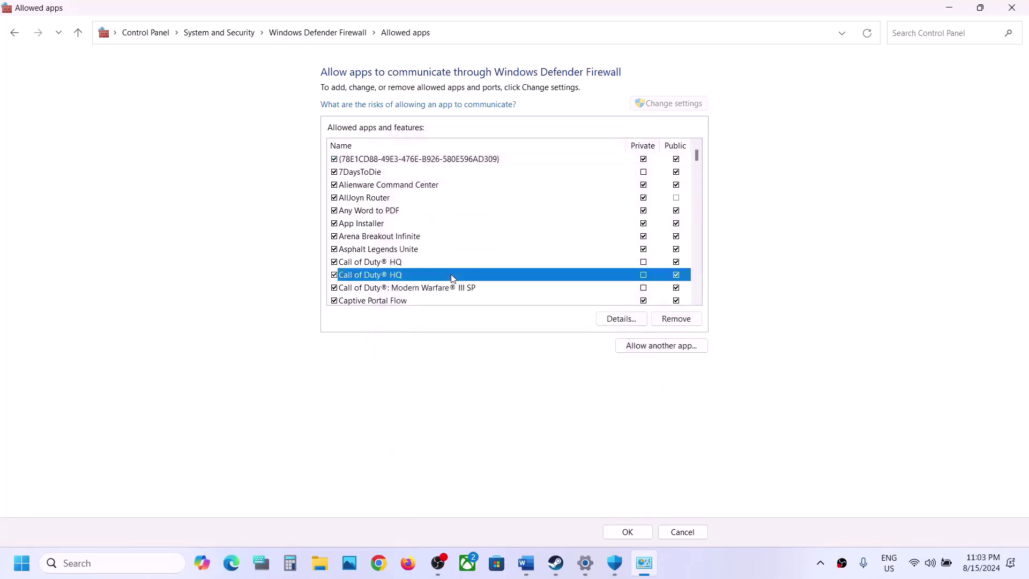
{"action": "key", "text": "h"}
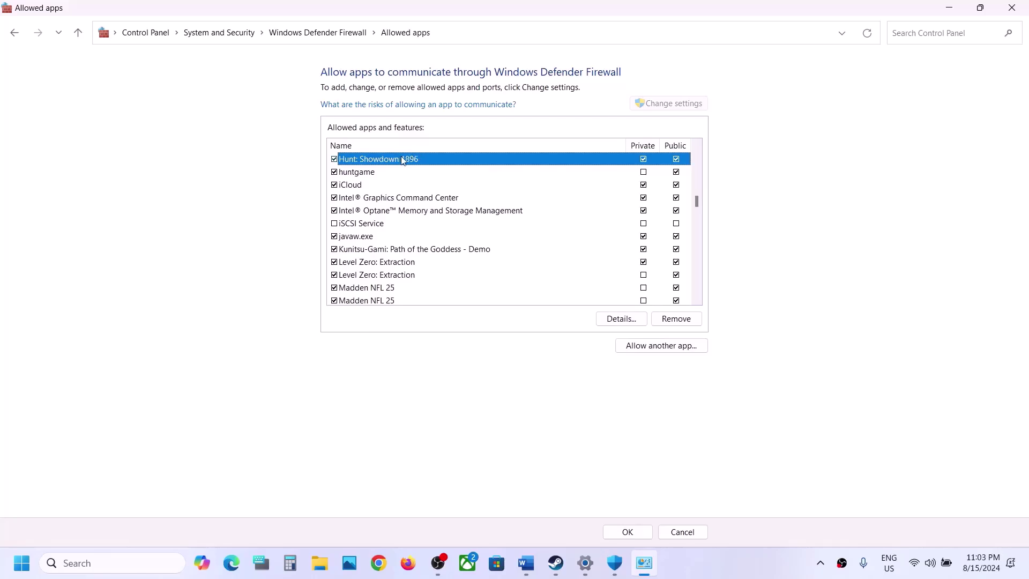
{"action": "left_click", "coordinate": [614, 535]}
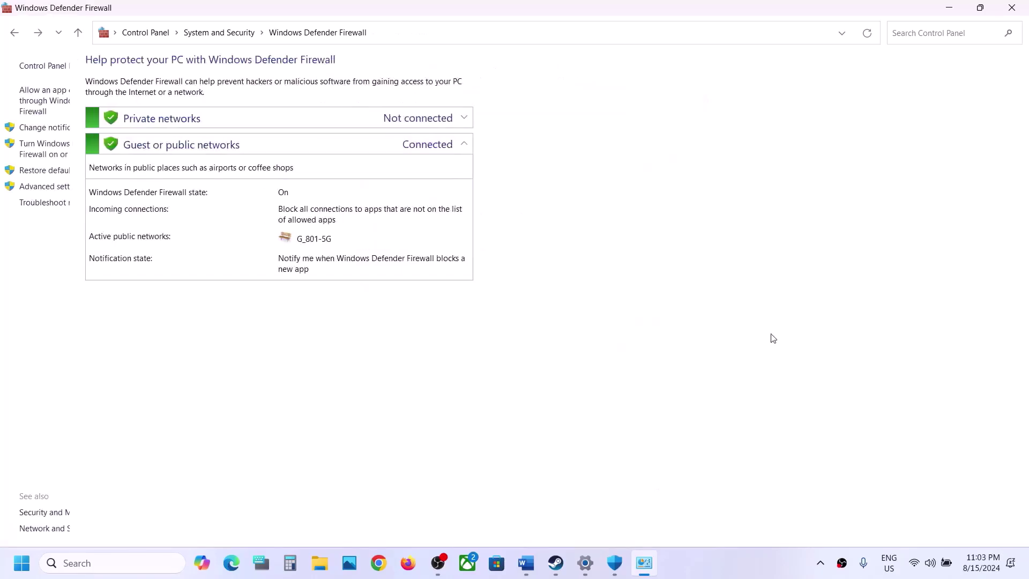
Step: Close the Windows Defender Firewall, Windows Security and Settings windows
{"action": "left_click", "coordinate": [1021, 7]}
{"action": "left_click", "coordinate": [1017, 7]}
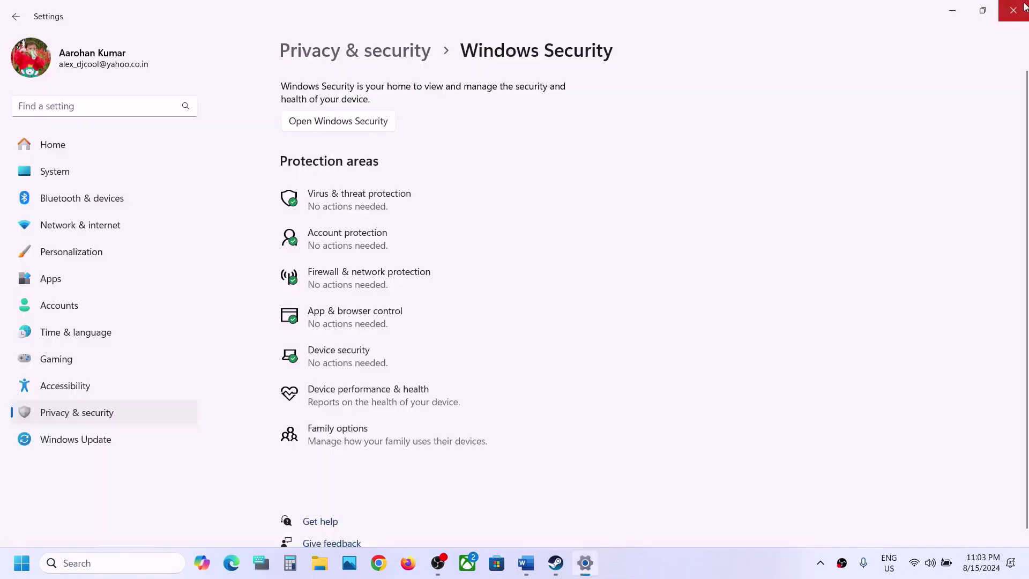
{"action": "left_click", "coordinate": [1018, 7]}
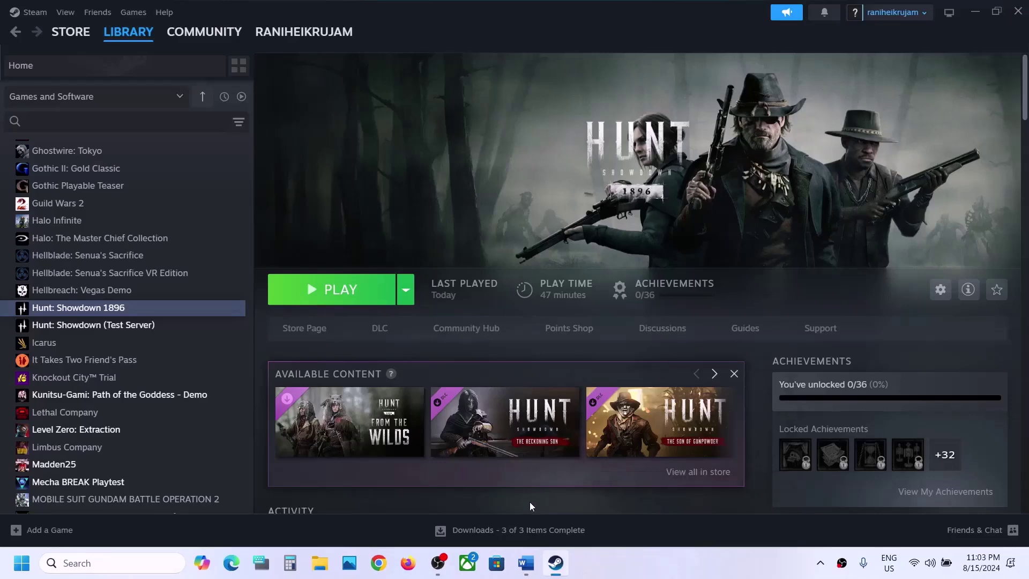
Step: Switch to the Word document and read Step 3 about deleting the Shaders folder, highlighting its text
{"action": "left_click", "coordinate": [525, 563]}
{"action": "scroll", "coordinate": [474, 351], "scroll_direction": "down", "scroll_amount": 2}
{"action": "scroll", "coordinate": [473, 352], "scroll_direction": "down", "scroll_amount": 2}
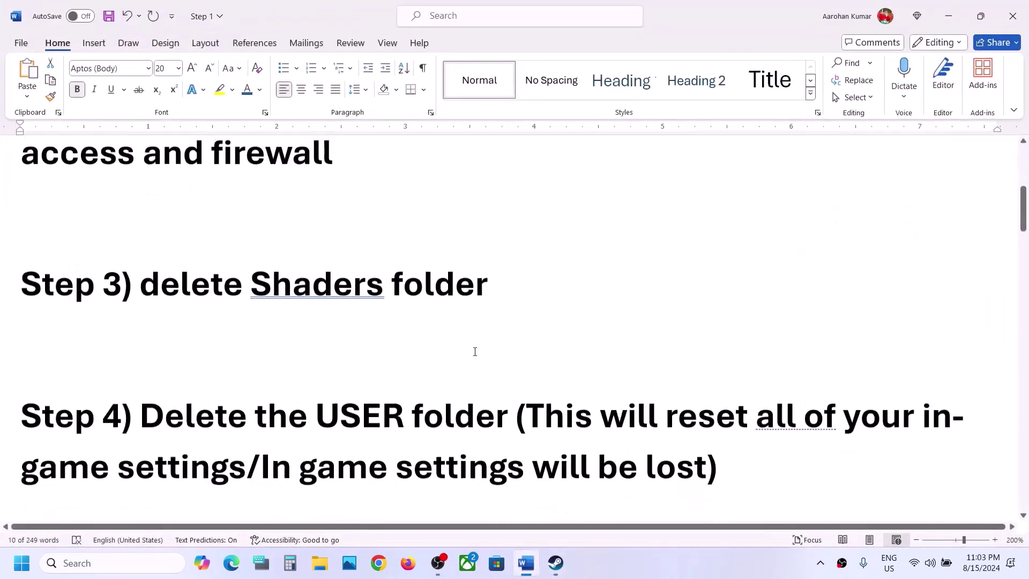
{"action": "scroll", "coordinate": [473, 350], "scroll_direction": "up", "scroll_amount": 2}
{"action": "left_click_drag", "start_coordinate": [140, 390], "coordinate": [494, 410]}
Step: Switch to Steam, browse the local files of Hunt: Showdown 1896 and open the USER folder
{"action": "left_click", "coordinate": [554, 565]}
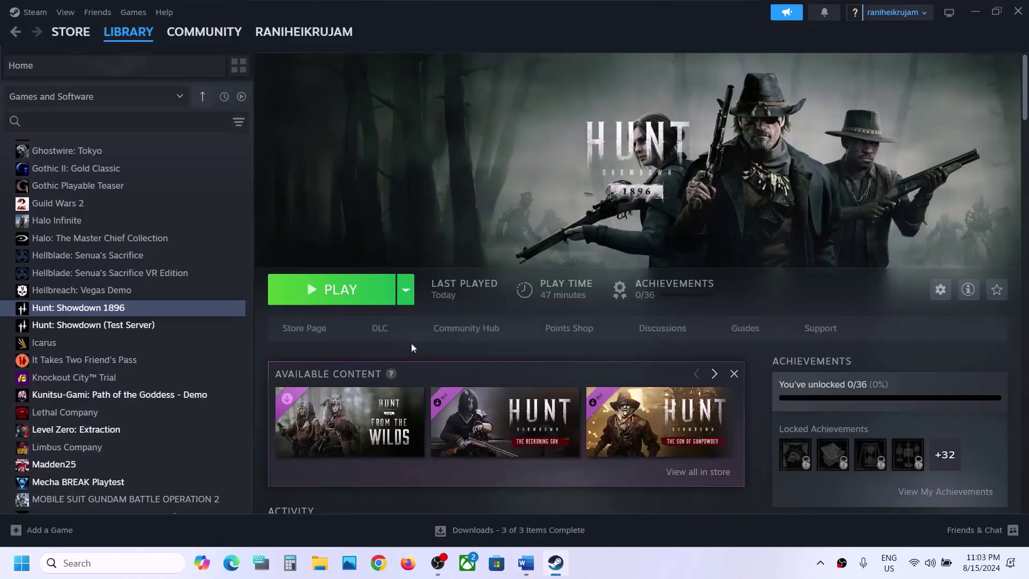
{"action": "right_click", "coordinate": [132, 310]}
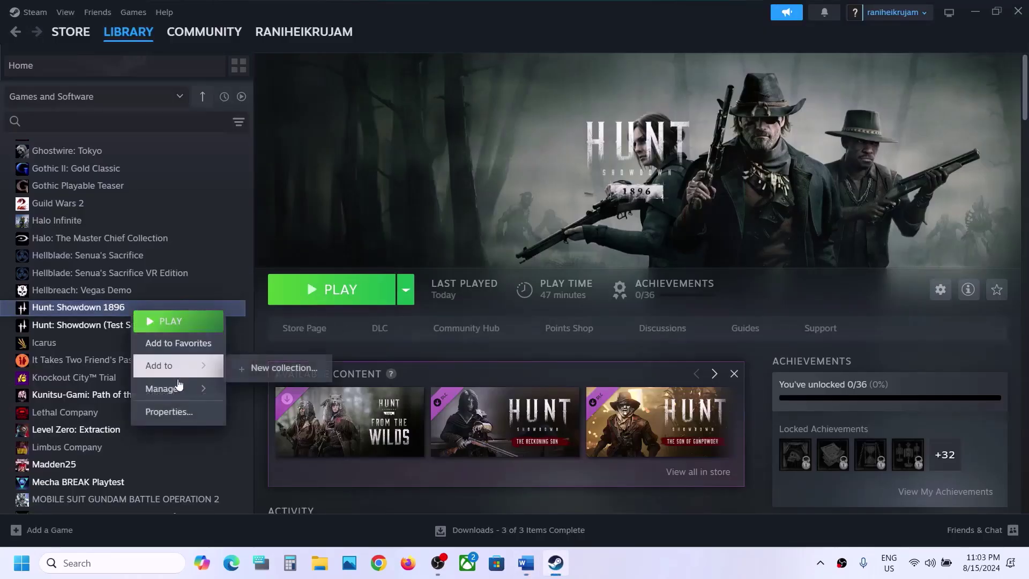
{"action": "mouse_move", "coordinate": [172, 389]}
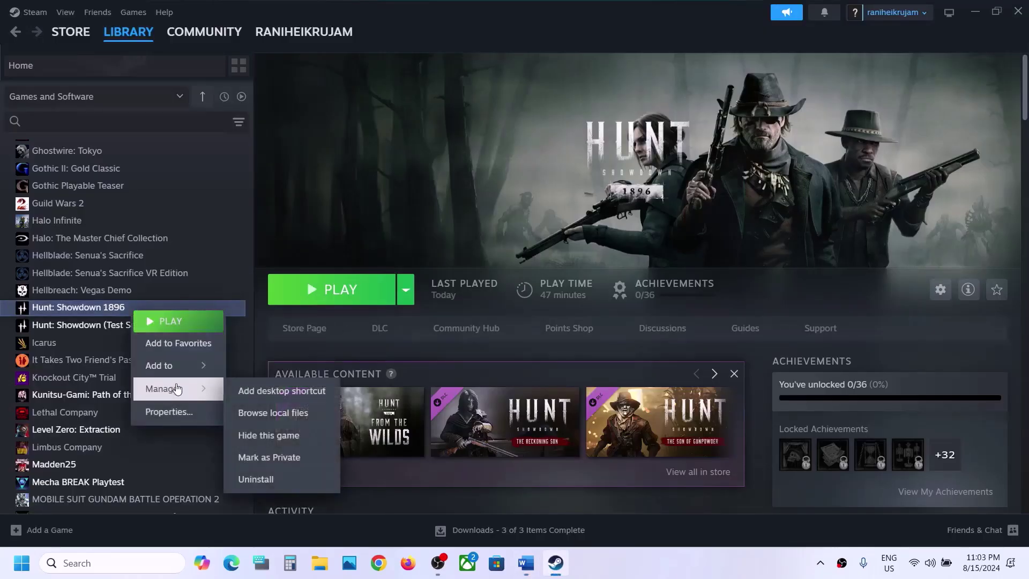
{"action": "left_click", "coordinate": [300, 421]}
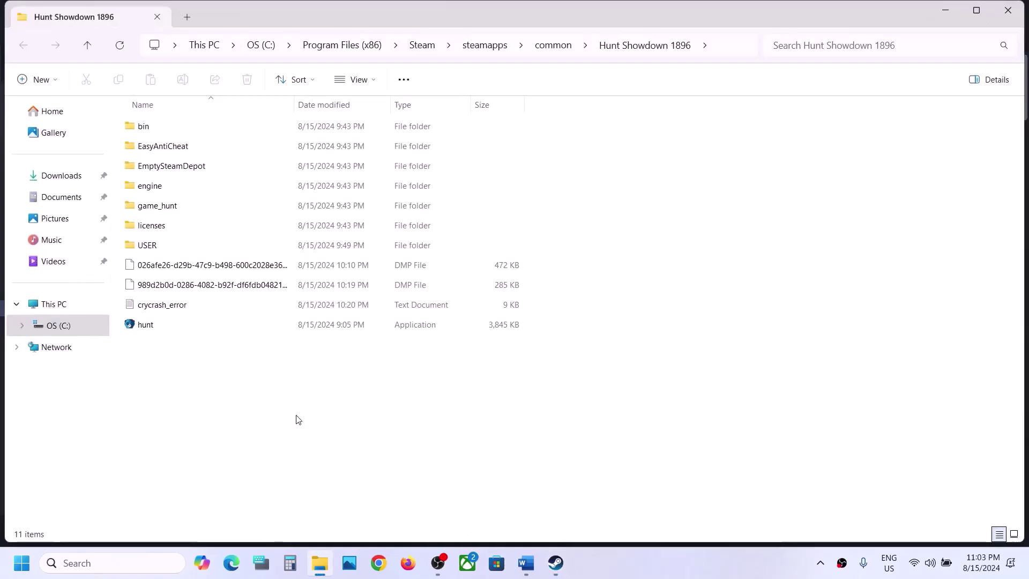
{"action": "left_click", "coordinate": [181, 245]}
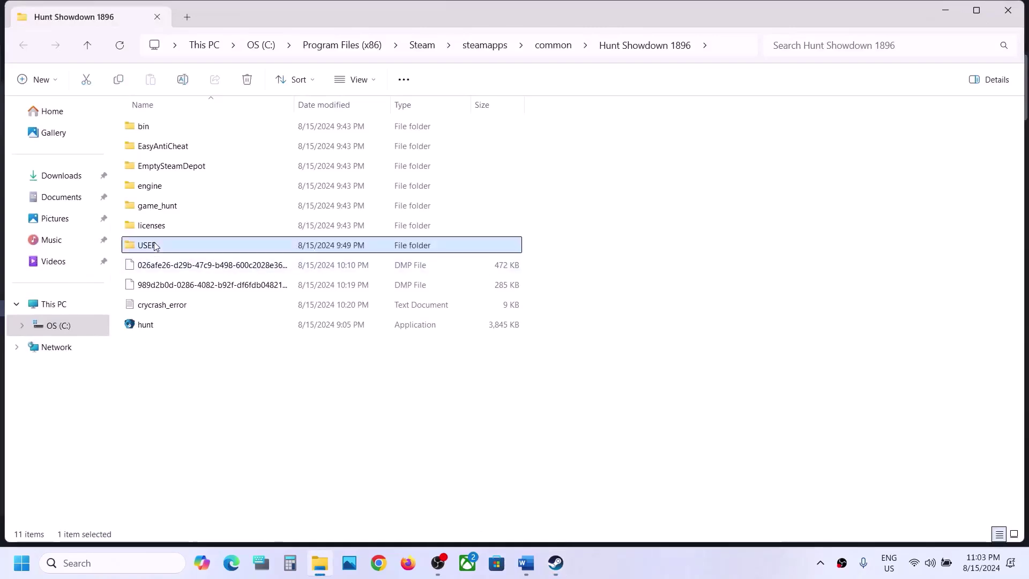
{"action": "double_click", "coordinate": [180, 245]}
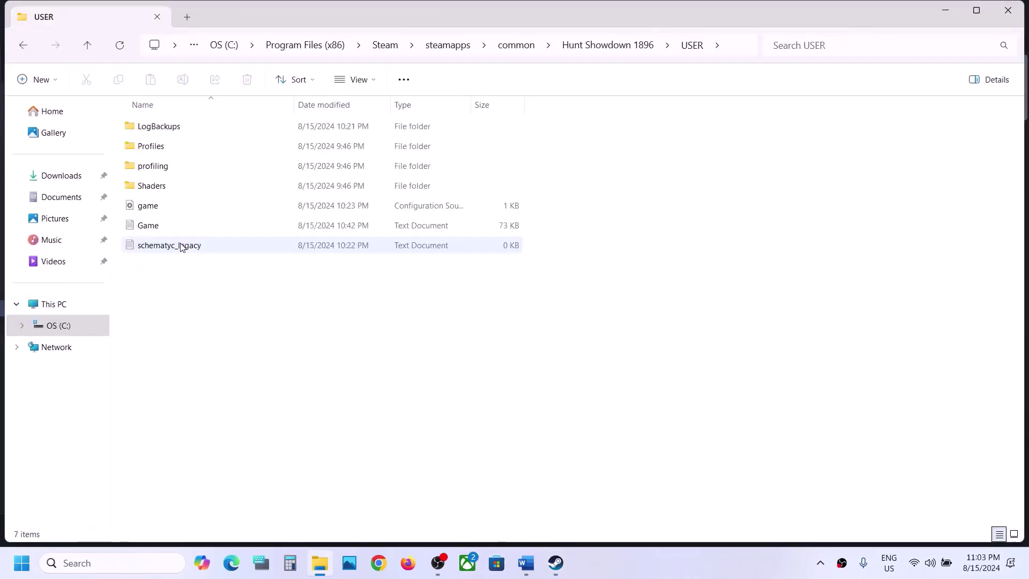
Step: Delete the Shaders folder from the game's USER folder
{"action": "left_click", "coordinate": [151, 191]}
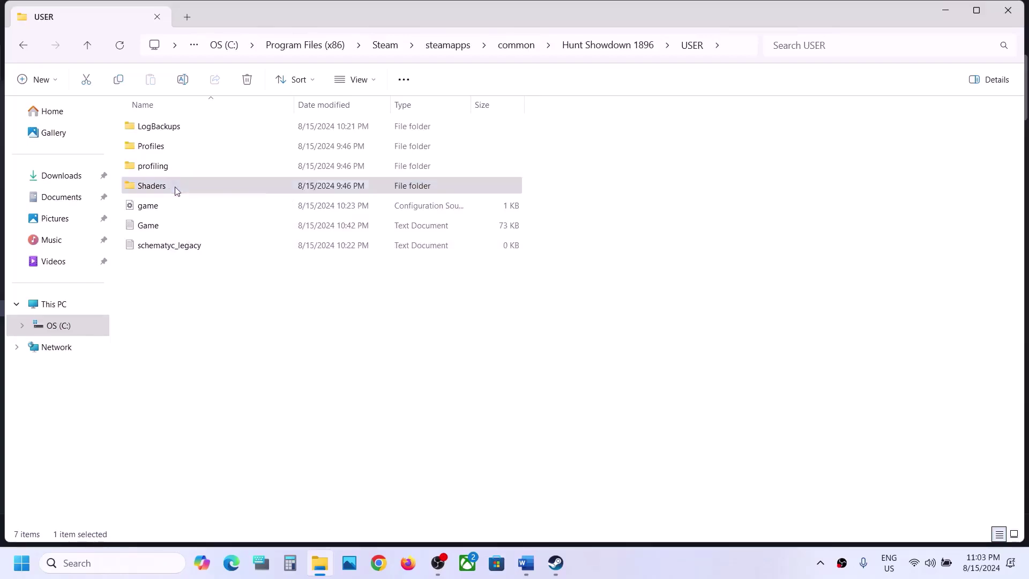
{"action": "right_click", "coordinate": [175, 190]}
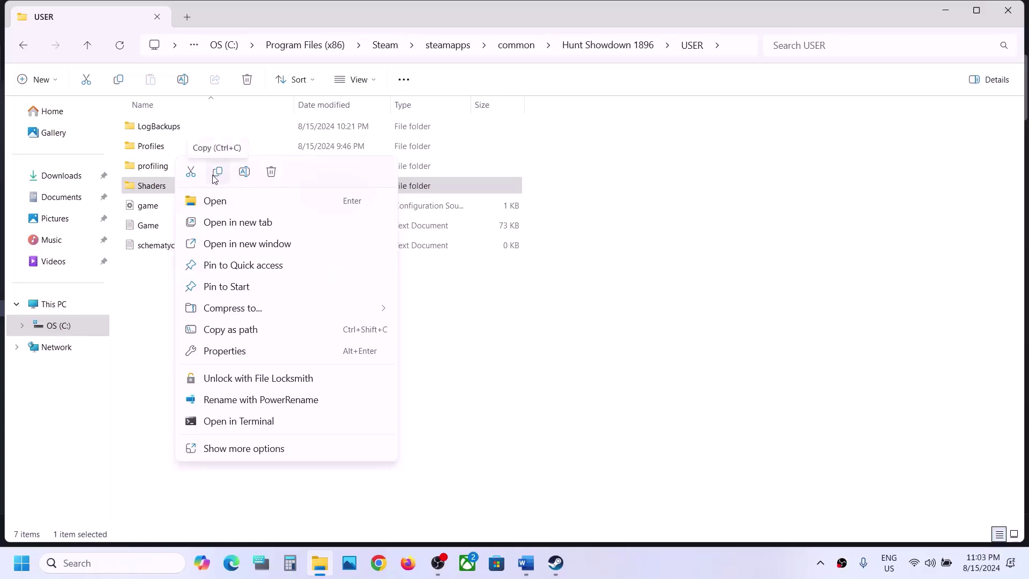
{"action": "left_click", "coordinate": [143, 289]}
{"action": "left_click", "coordinate": [171, 187]}
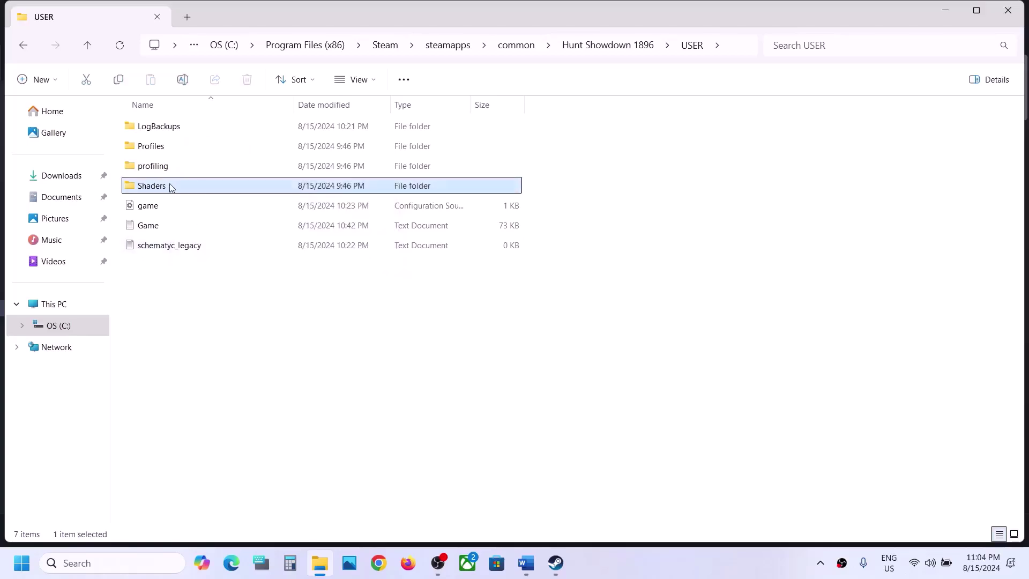
{"action": "right_click", "coordinate": [170, 186]}
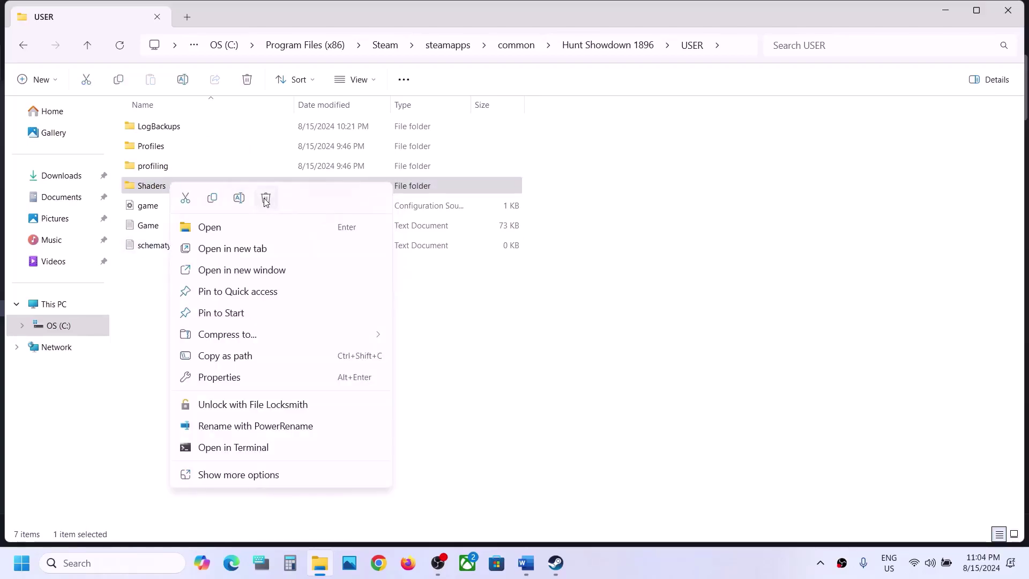
{"action": "left_click", "coordinate": [266, 199]}
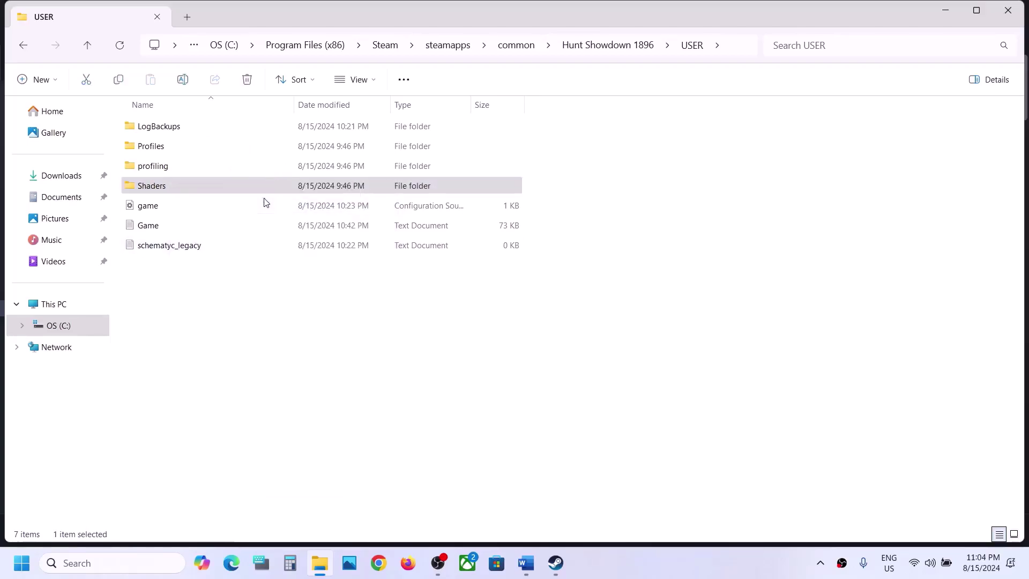
Step: Switch to the Word document and read Step 4 about deleting the USER folder and losing in-game settings, highlighting its text
{"action": "left_click", "coordinate": [555, 561]}
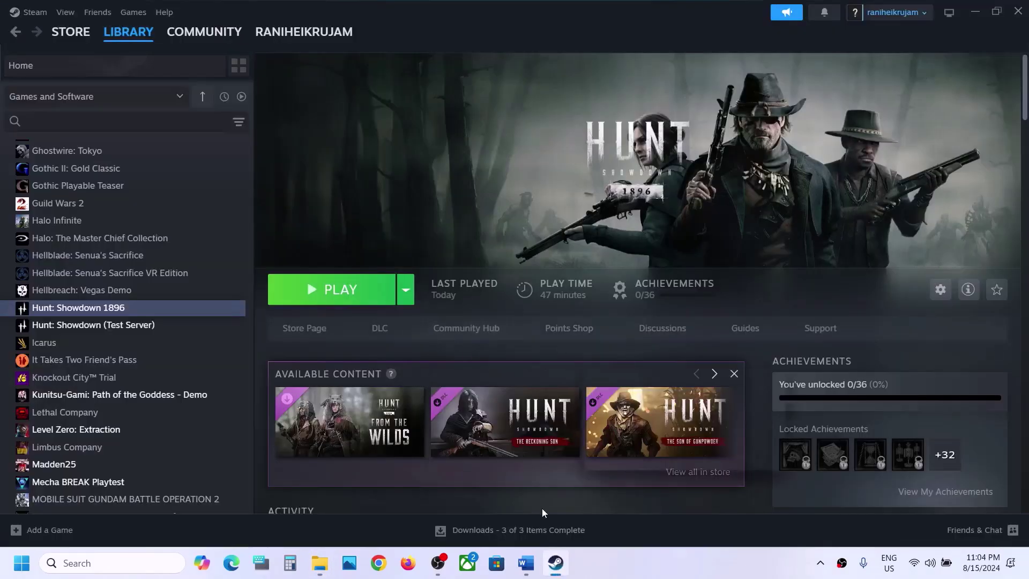
{"action": "left_click", "coordinate": [524, 567]}
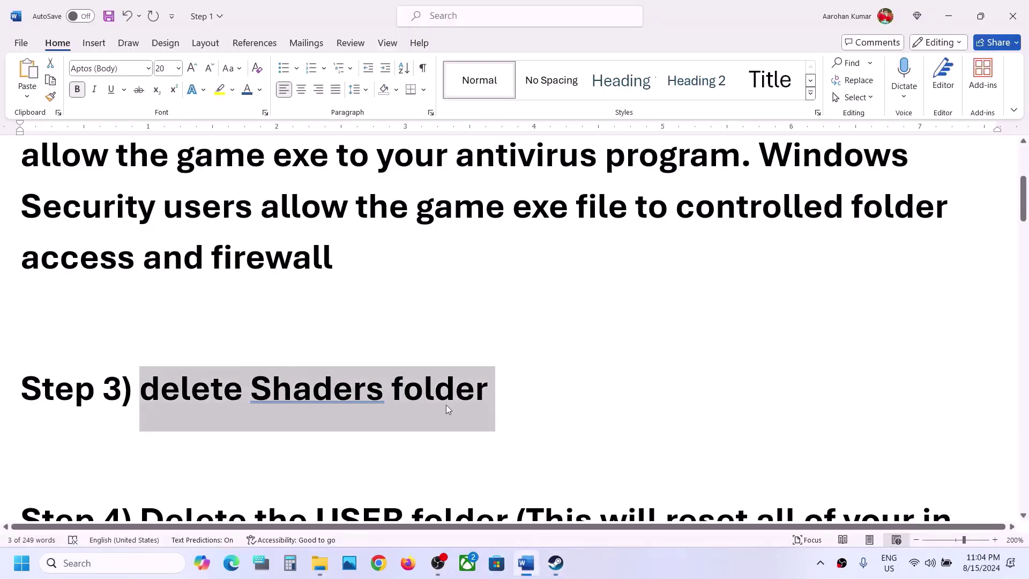
{"action": "scroll", "coordinate": [446, 409], "scroll_direction": "down", "scroll_amount": 3}
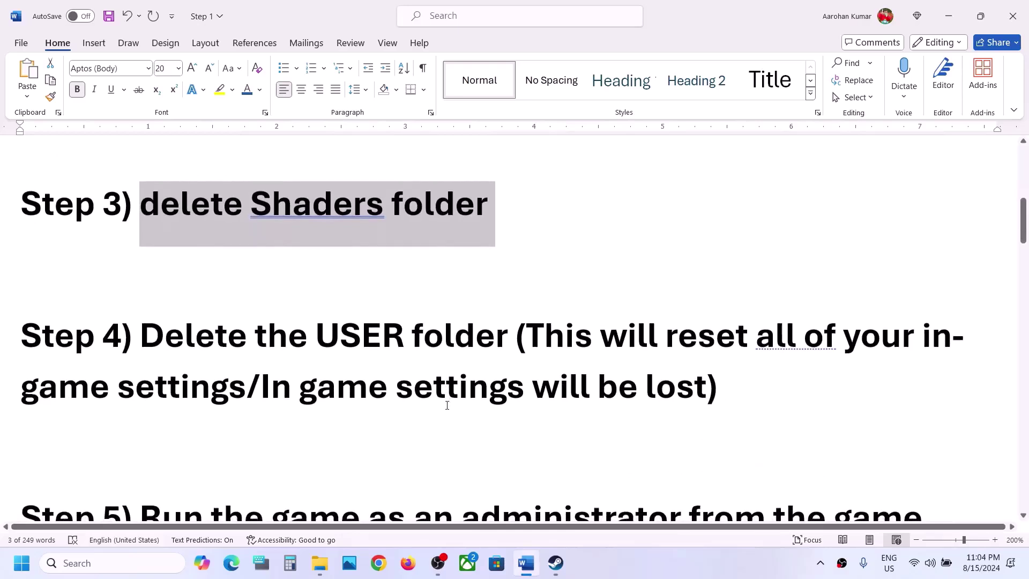
{"action": "scroll", "coordinate": [447, 405], "scroll_direction": "up", "scroll_amount": 1}
{"action": "left_click_drag", "start_coordinate": [141, 367], "coordinate": [425, 372]}
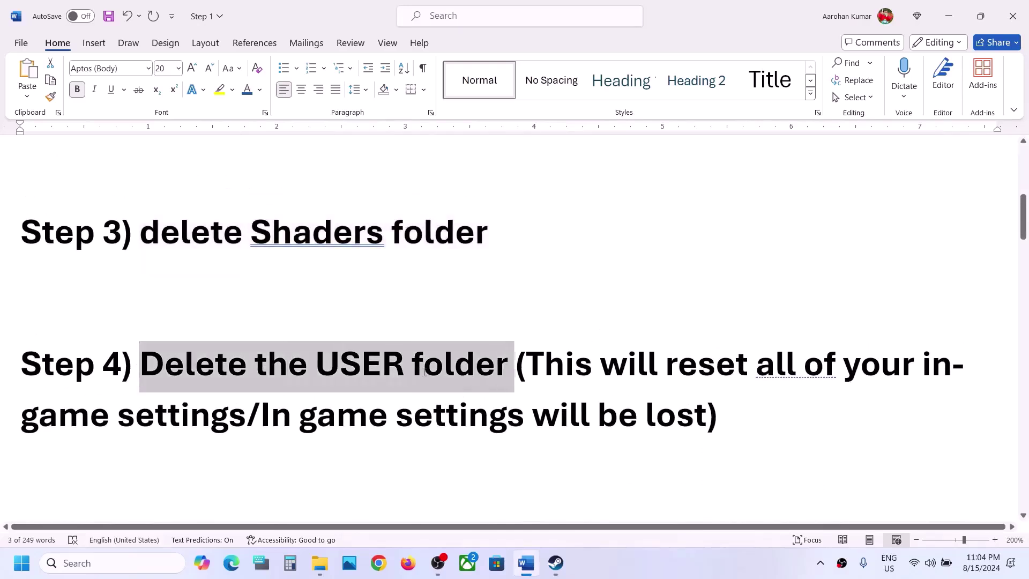
{"action": "left_click", "coordinate": [454, 370]}
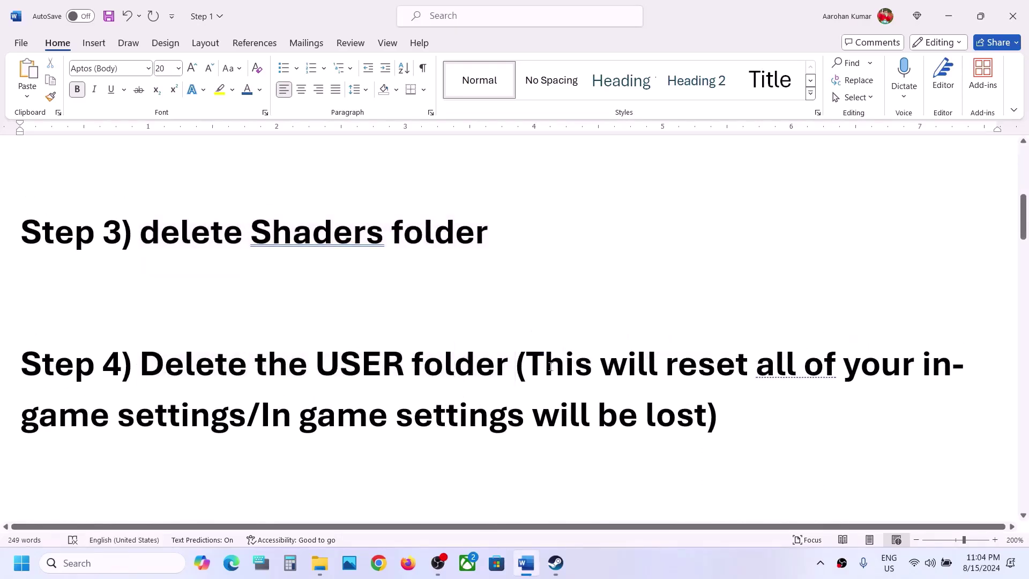
{"action": "left_click_drag", "start_coordinate": [613, 353], "coordinate": [662, 425]}
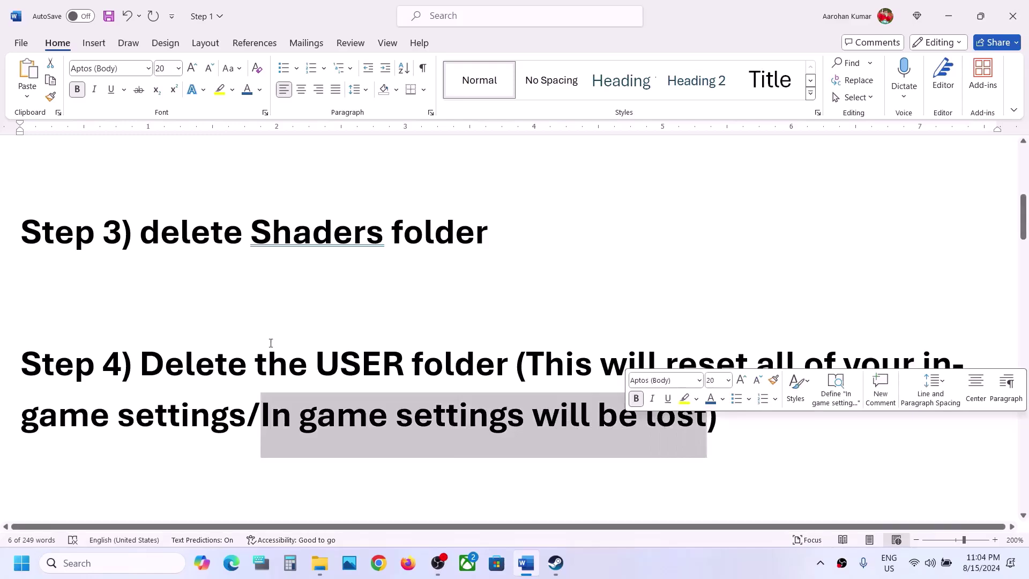
{"action": "left_click_drag", "start_coordinate": [197, 373], "coordinate": [512, 370]}
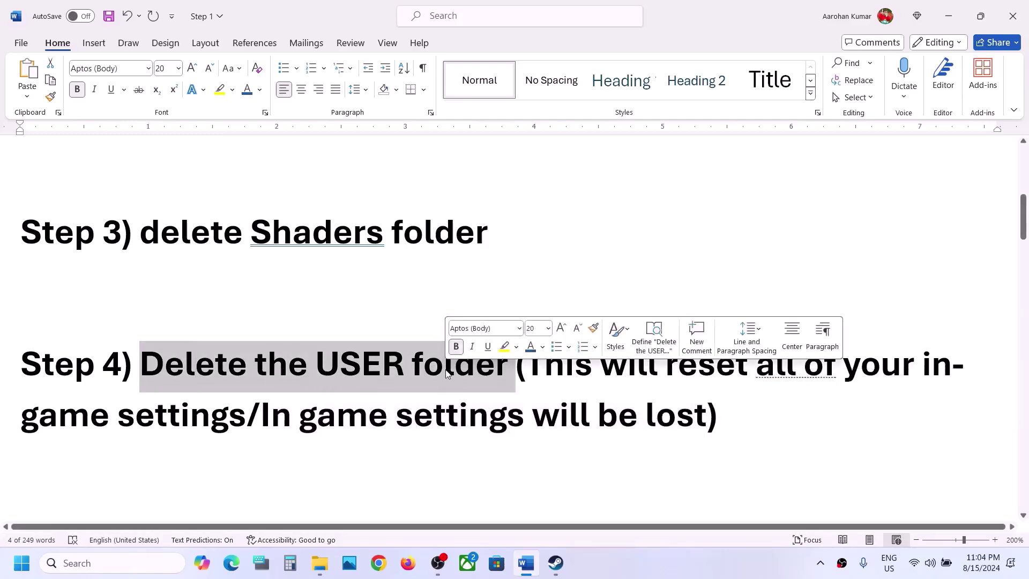
Step: Switch to Steam and browse the local files of Hunt: Showdown 1896
{"action": "left_click", "coordinate": [555, 562]}
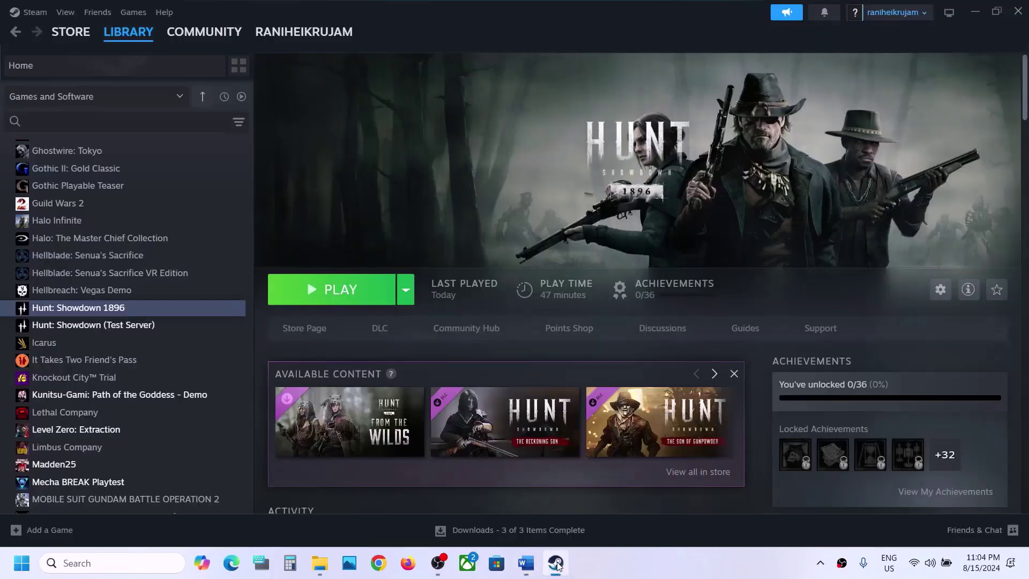
{"action": "right_click", "coordinate": [178, 313]}
{"action": "mouse_move", "coordinate": [217, 388]}
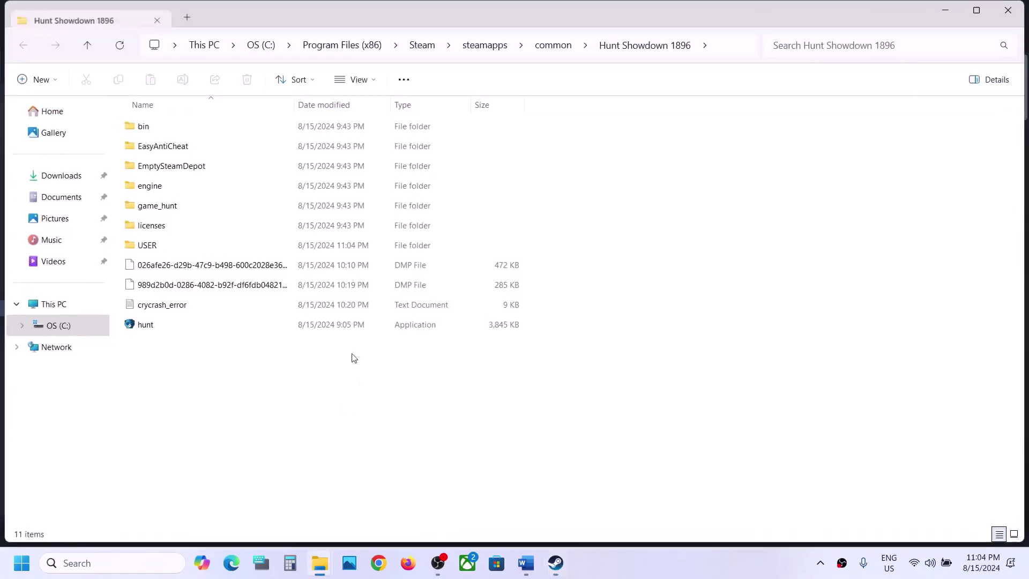
Step: Copy the USER folder from the game's installation folder and paste it onto the desktop
{"action": "left_click", "coordinate": [159, 247]}
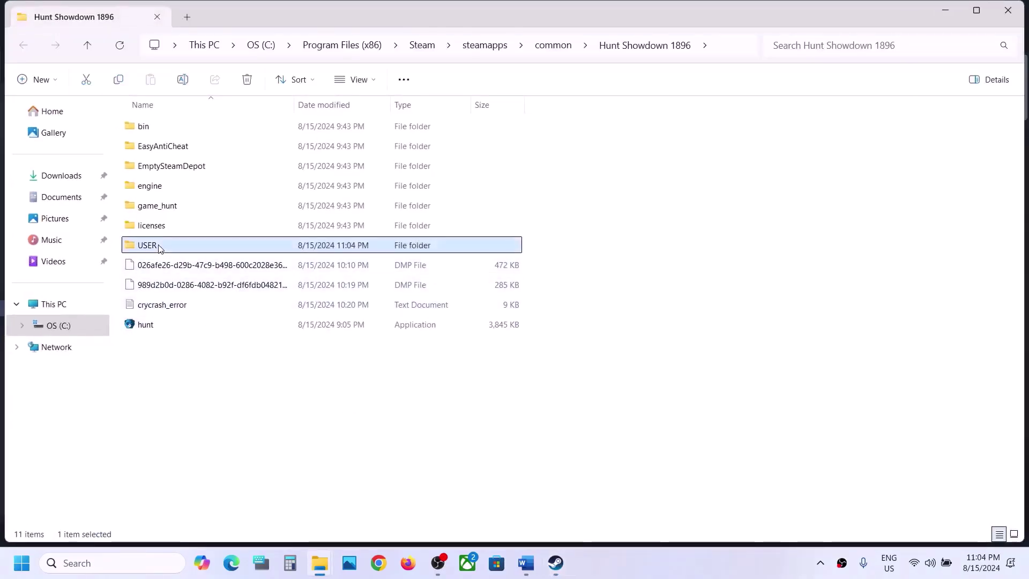
{"action": "right_click", "coordinate": [159, 246]}
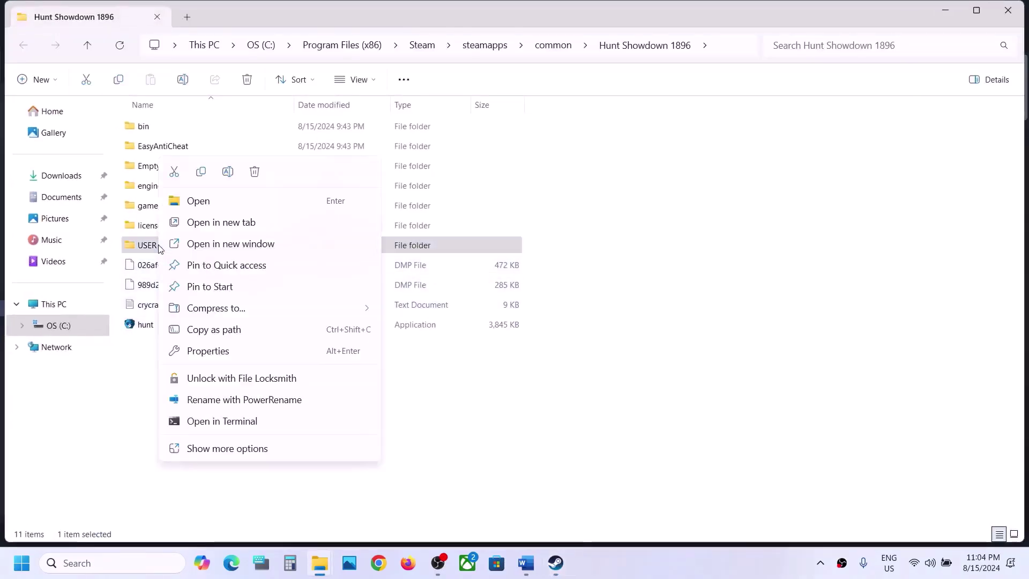
{"action": "left_click", "coordinate": [202, 172]}
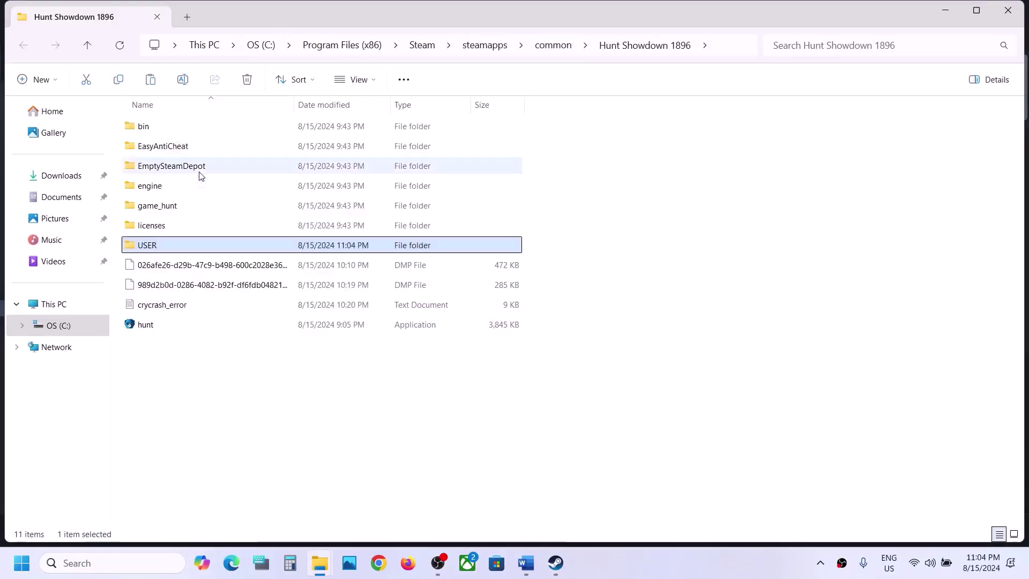
{"action": "key", "text": "super+d"}
{"action": "key", "text": "ctrl+v"}
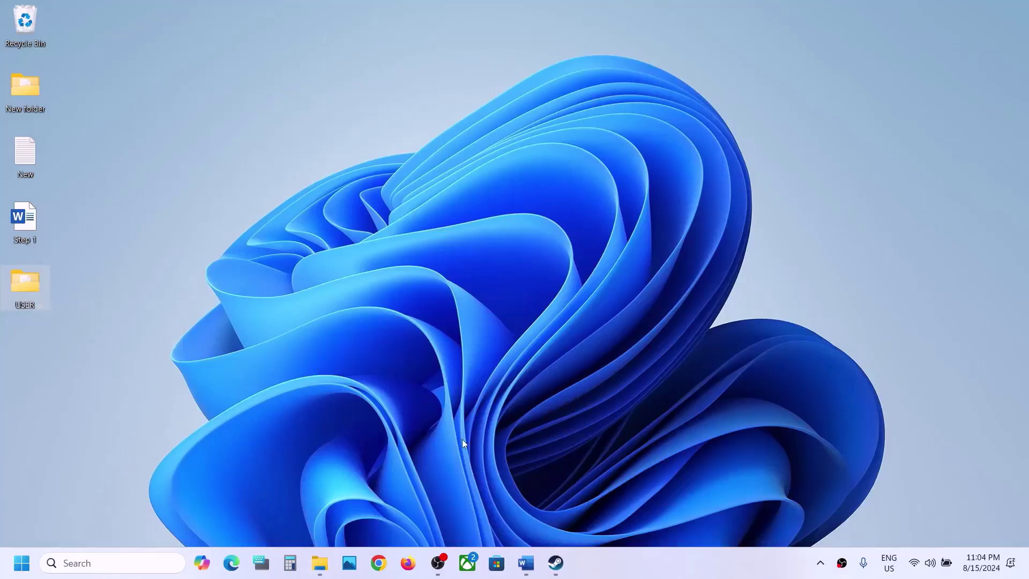
Step: Return to the Hunt Showdown 1896 folder window and delete the USER folder from it
{"action": "mouse_move", "coordinate": [333, 572]}
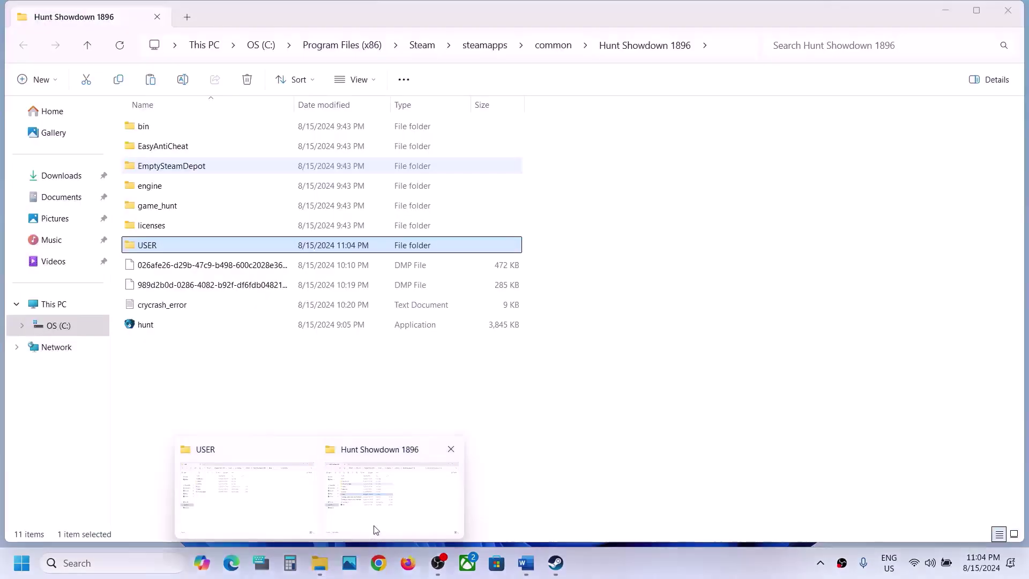
{"action": "left_click", "coordinate": [373, 528]}
{"action": "right_click", "coordinate": [145, 252]}
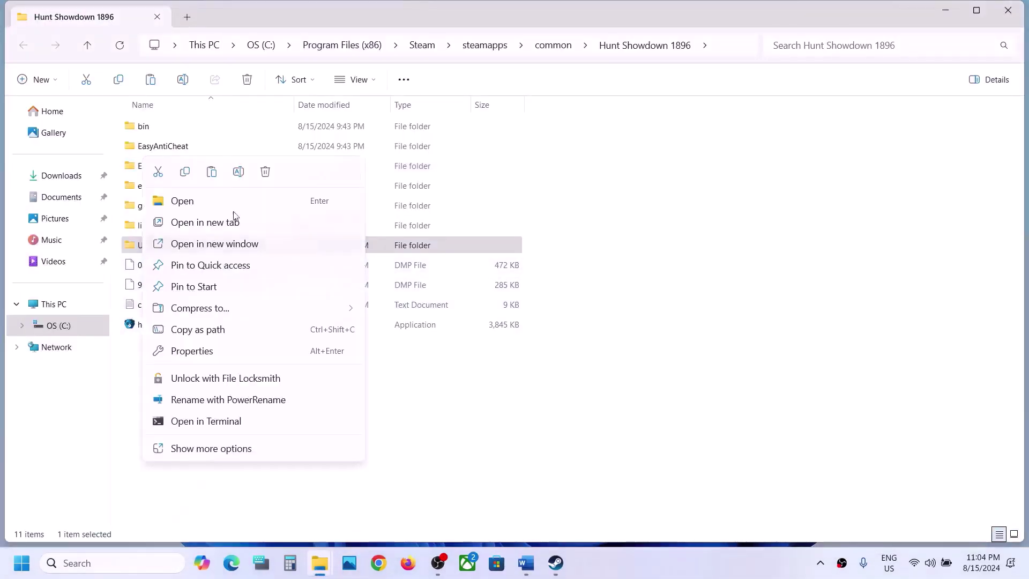
{"action": "left_click", "coordinate": [264, 173]}
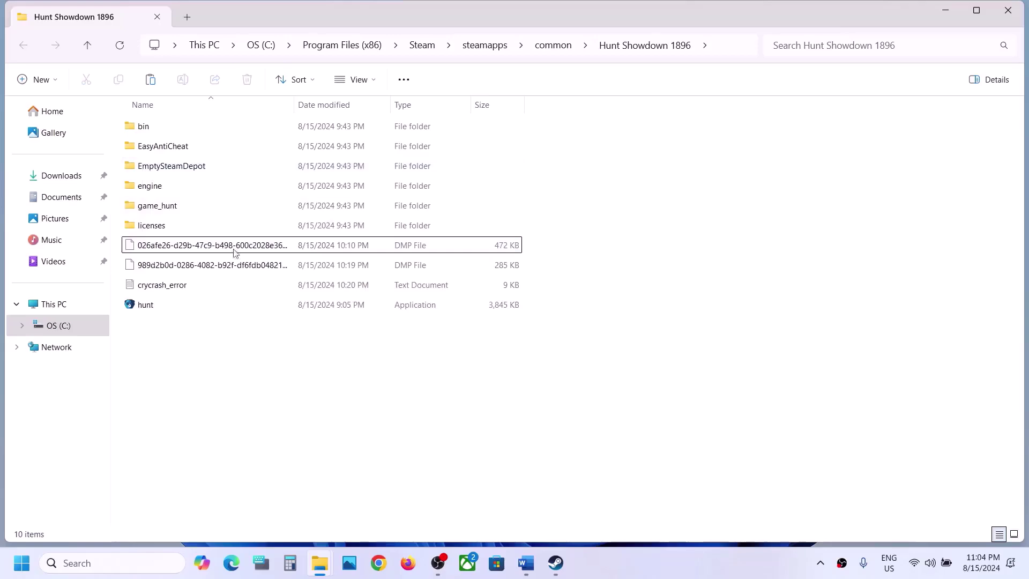
Step: Switch to the Word document and read Step 5 about running the game as an administrator, highlighting its first part
{"action": "mouse_move", "coordinate": [556, 562]}
{"action": "left_click", "coordinate": [459, 375]}
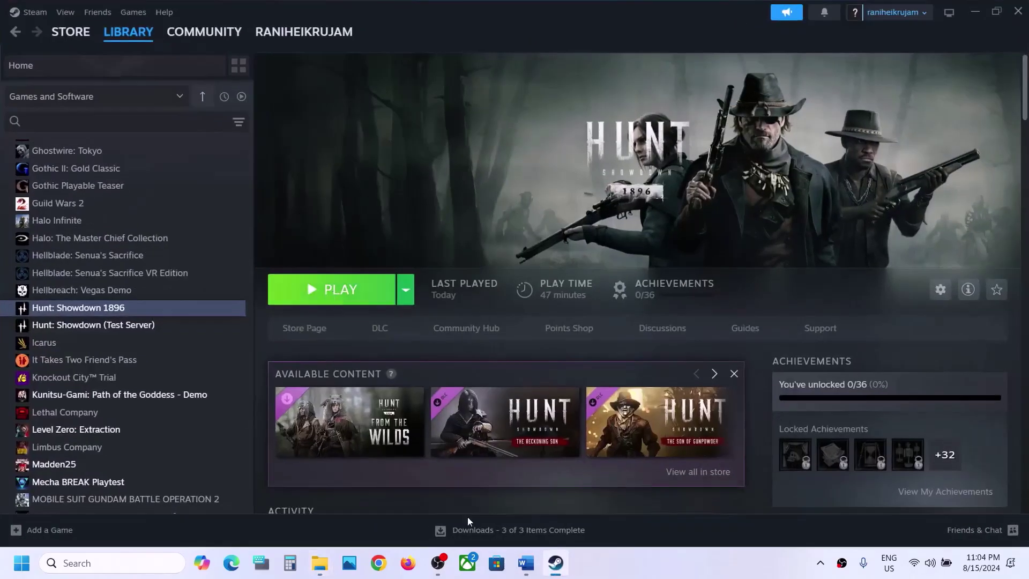
{"action": "left_click", "coordinate": [534, 565]}
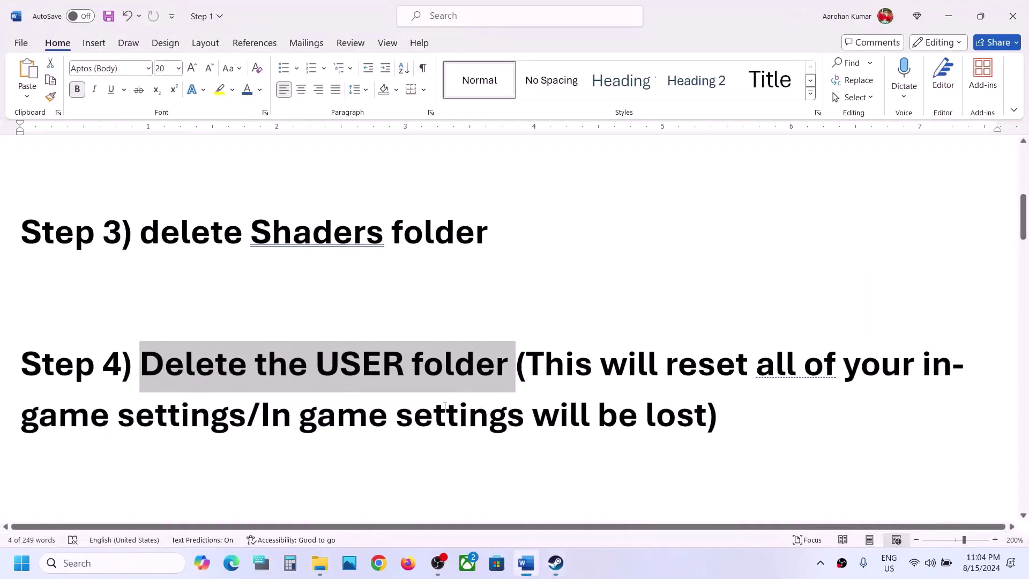
{"action": "scroll", "coordinate": [445, 406], "scroll_direction": "down", "scroll_amount": 3}
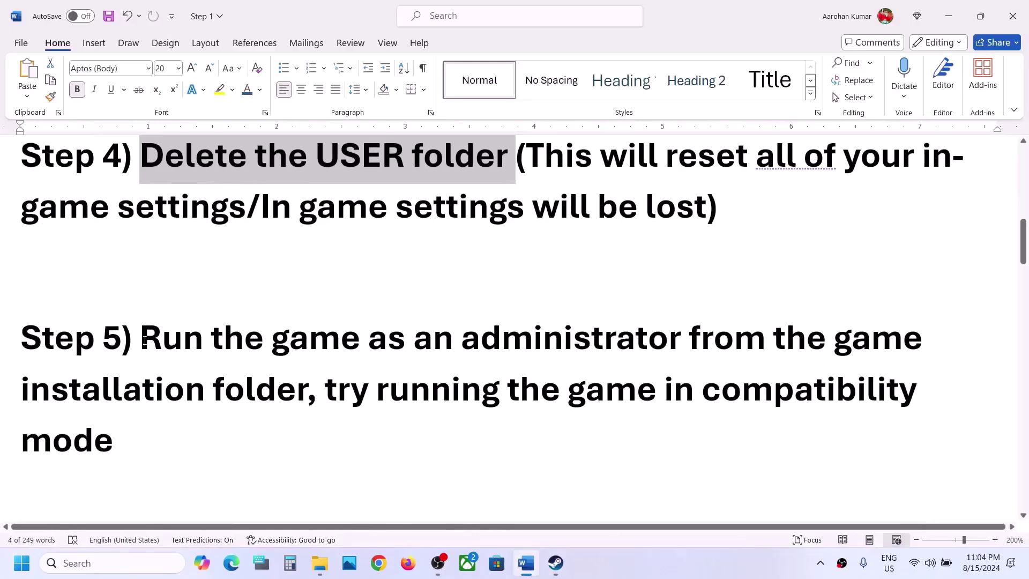
{"action": "left_click_drag", "start_coordinate": [143, 340], "coordinate": [306, 393]}
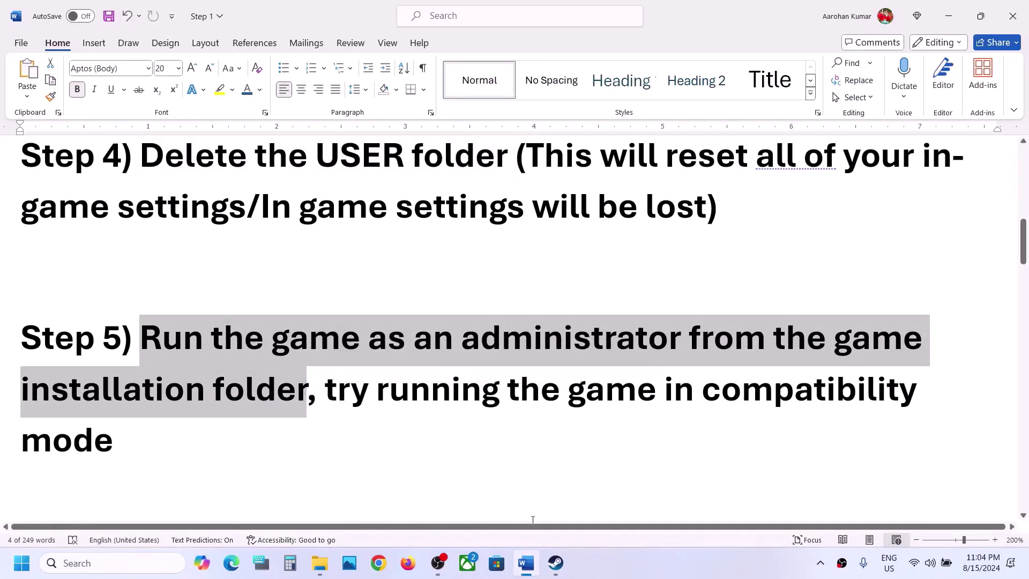
Step: Switch to Steam, browse the local files of Hunt: Showdown 1896 and open the win_x64 folder inside bin
{"action": "left_click", "coordinate": [555, 562]}
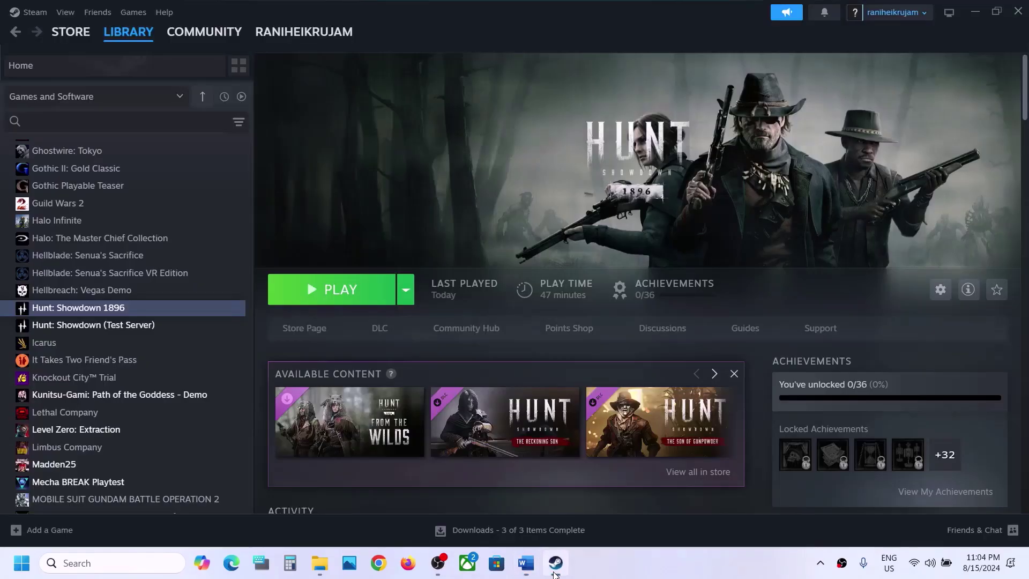
{"action": "right_click", "coordinate": [114, 310]}
{"action": "mouse_move", "coordinate": [168, 392]}
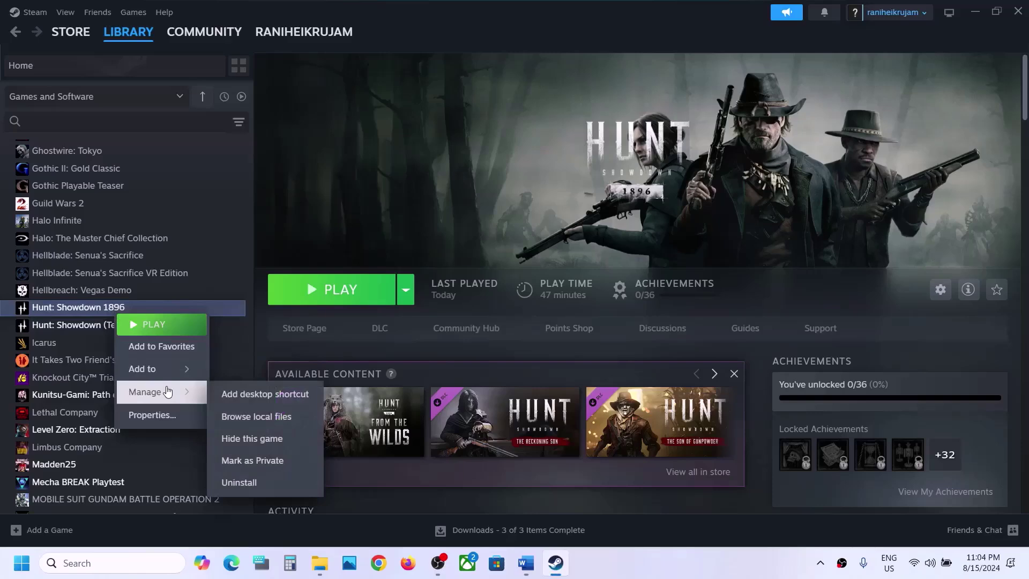
{"action": "left_click", "coordinate": [274, 417]}
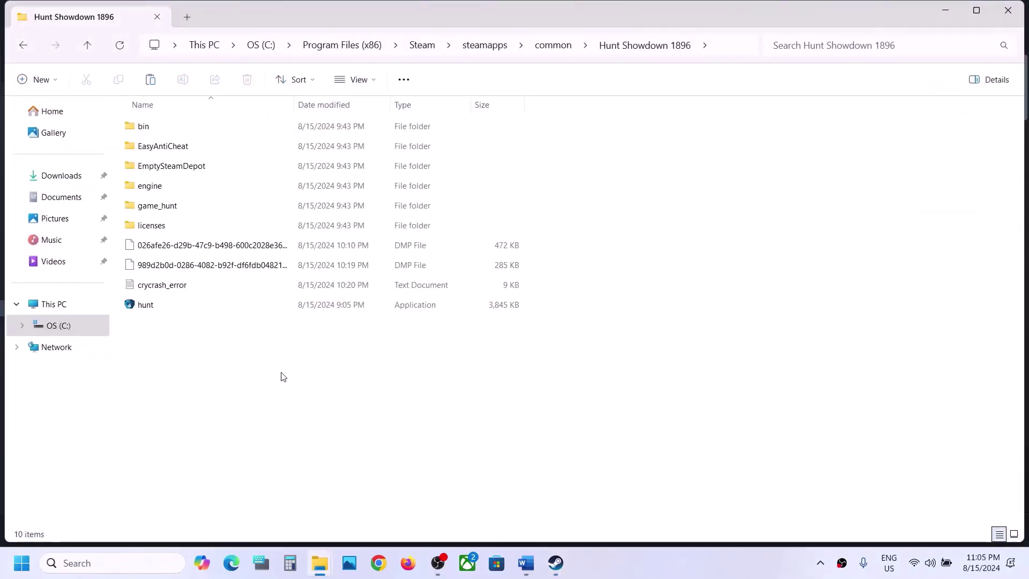
{"action": "double_click", "coordinate": [143, 126]}
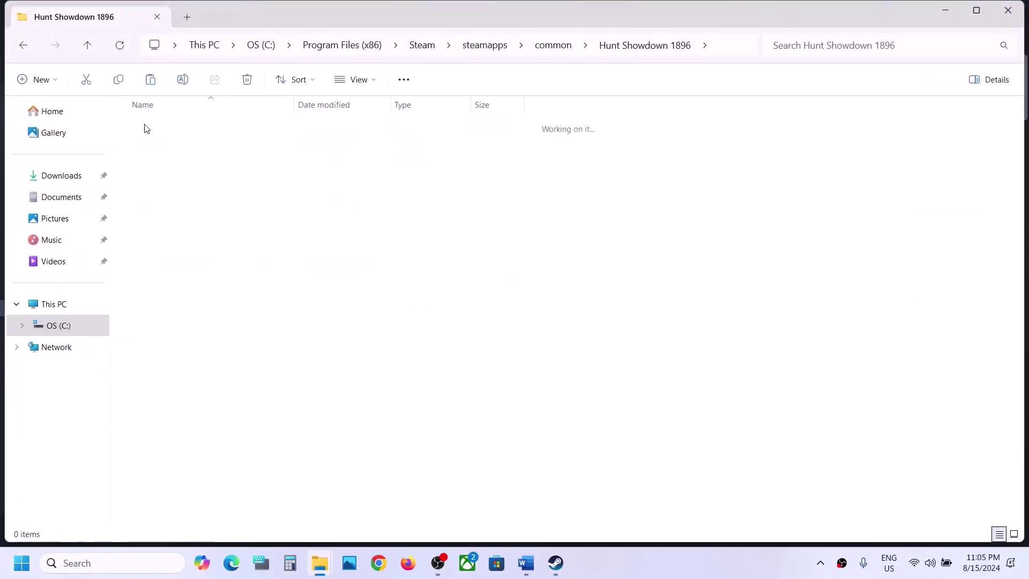
{"action": "double_click", "coordinate": [153, 127]}
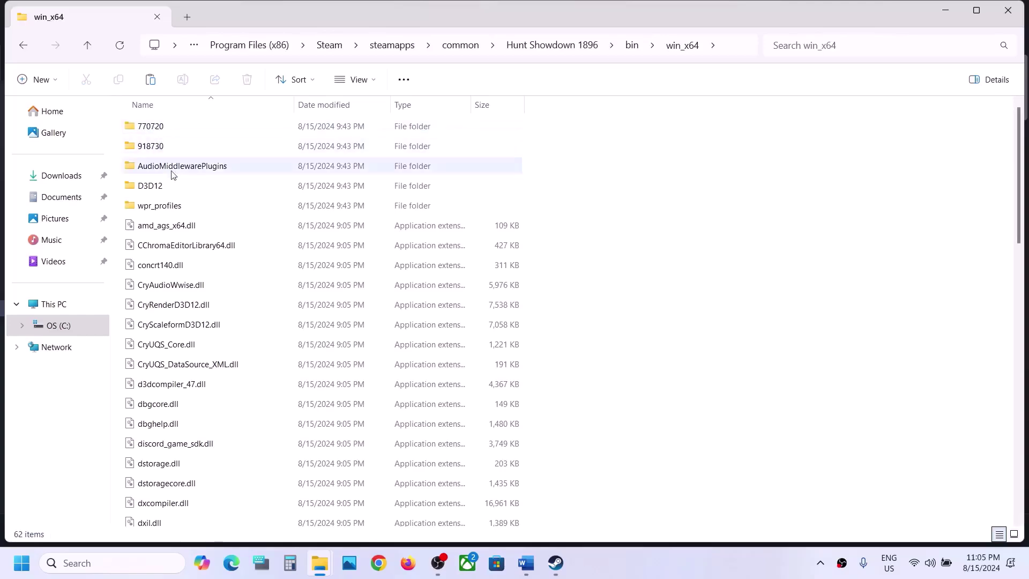
Step: Set the HuntGame application in the win_x64 folder to run as an administrator through its compatibility properties, and apply the change
{"action": "scroll", "coordinate": [196, 361], "scroll_direction": "down", "scroll_amount": 5}
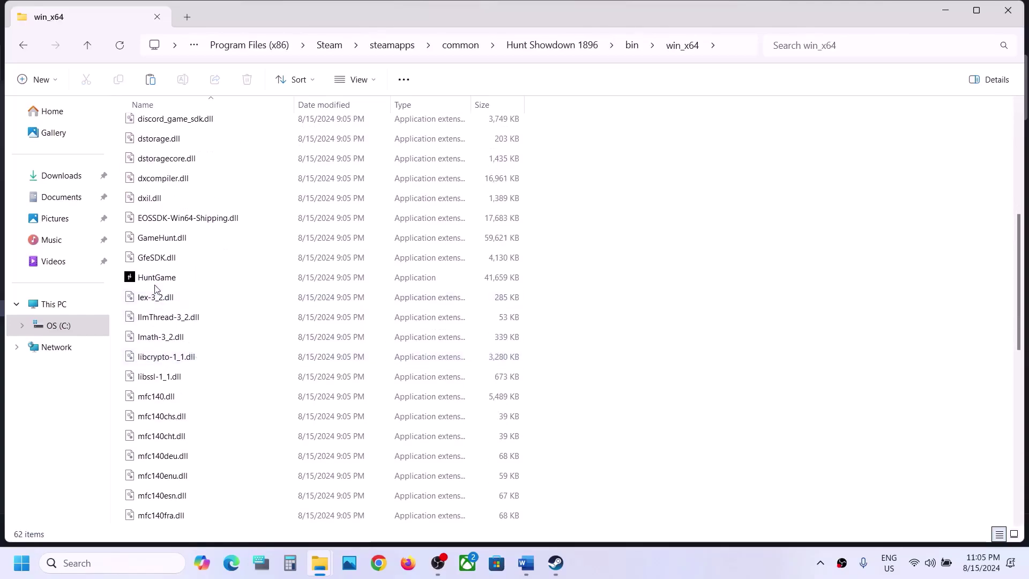
{"action": "left_click", "coordinate": [152, 281]}
{"action": "right_click", "coordinate": [154, 286]}
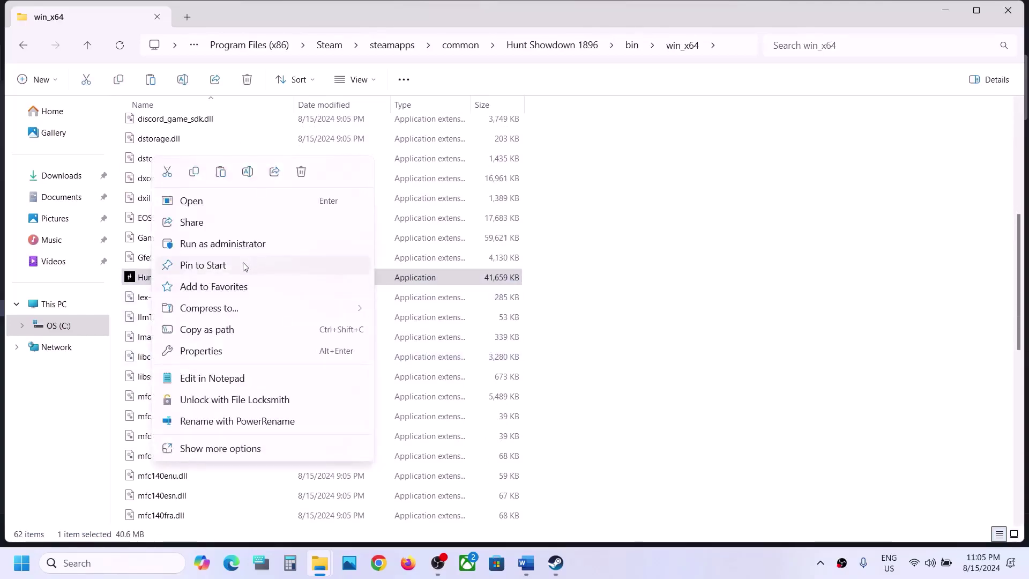
{"action": "left_click", "coordinate": [209, 351]}
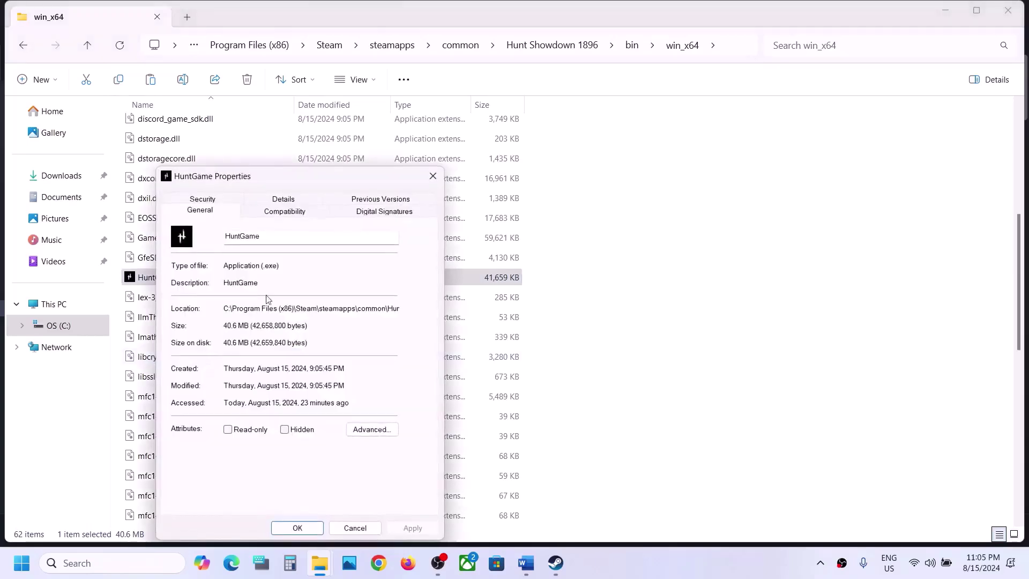
{"action": "left_click", "coordinate": [268, 213]}
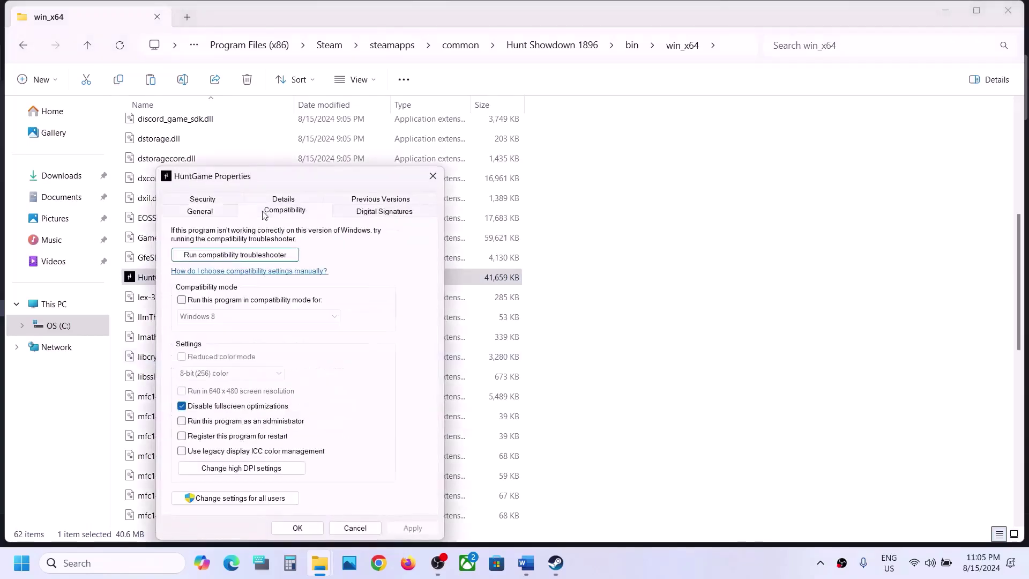
{"action": "left_click", "coordinate": [182, 421]}
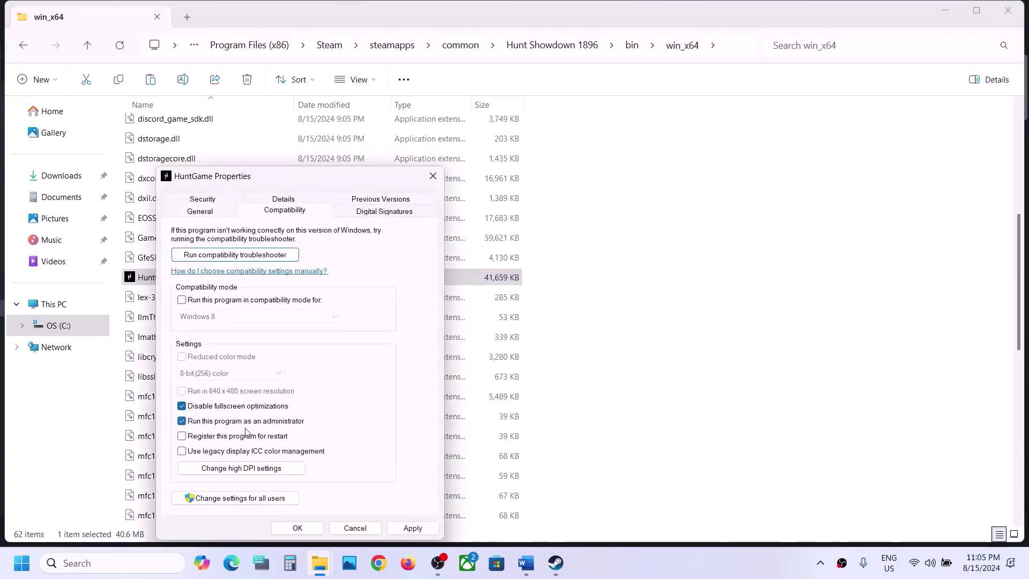
{"action": "left_click", "coordinate": [404, 529]}
{"action": "left_click", "coordinate": [297, 528]}
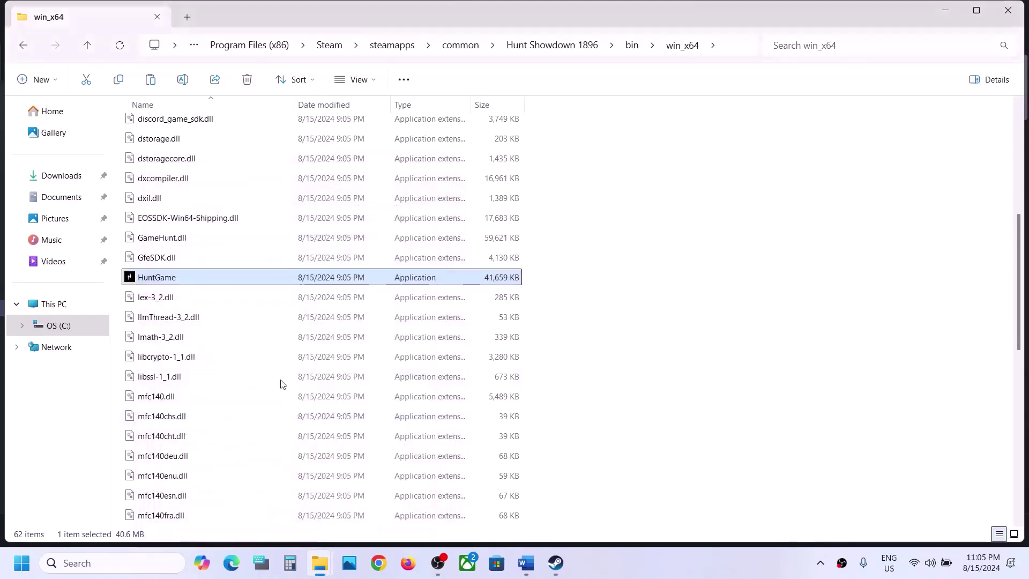
Step: Reopen HuntGame's compatibility properties, enable compatibility mode for Windows 8 and apply it
{"action": "right_click", "coordinate": [188, 279]}
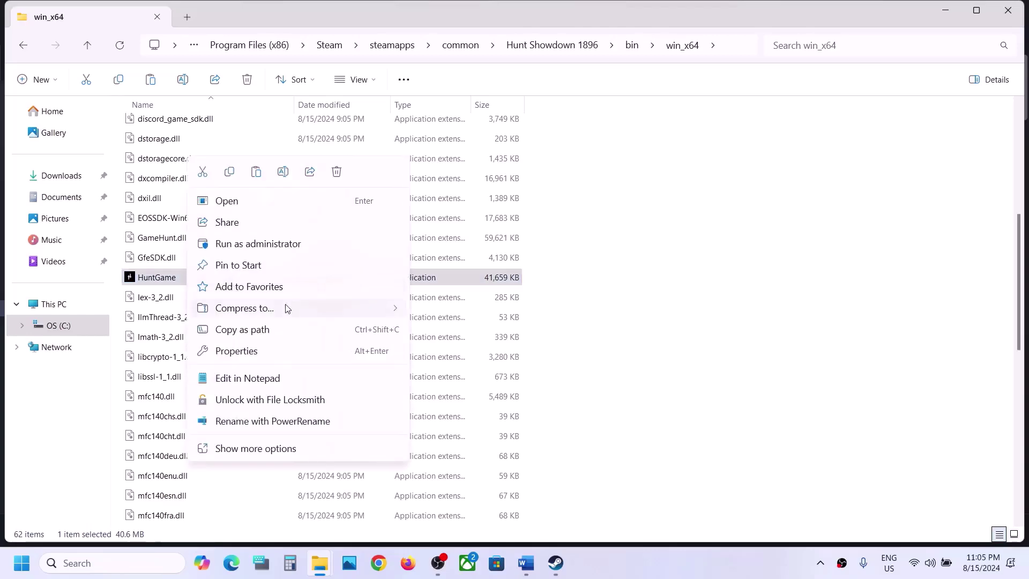
{"action": "left_click", "coordinate": [249, 352]}
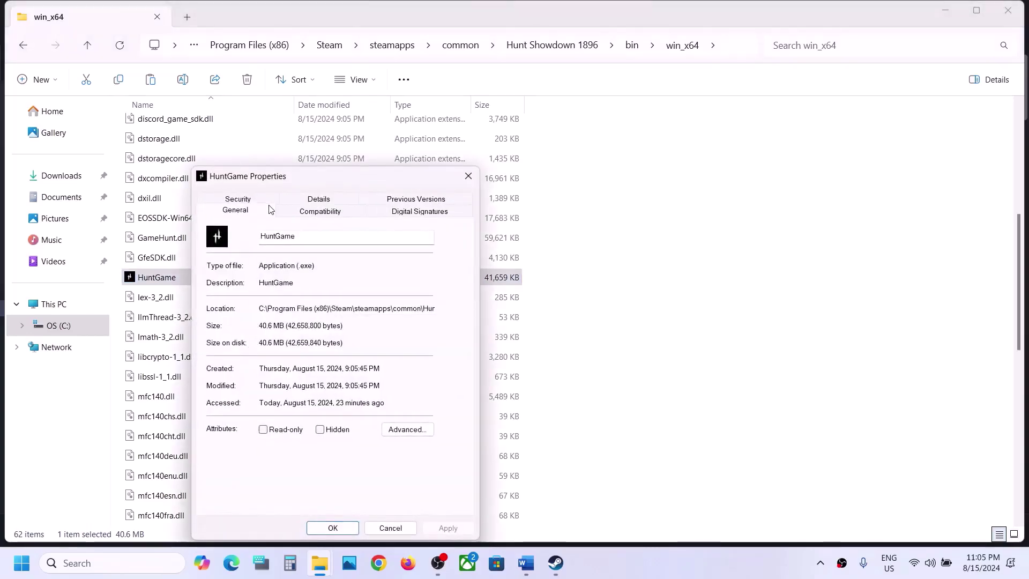
{"action": "left_click", "coordinate": [284, 216]}
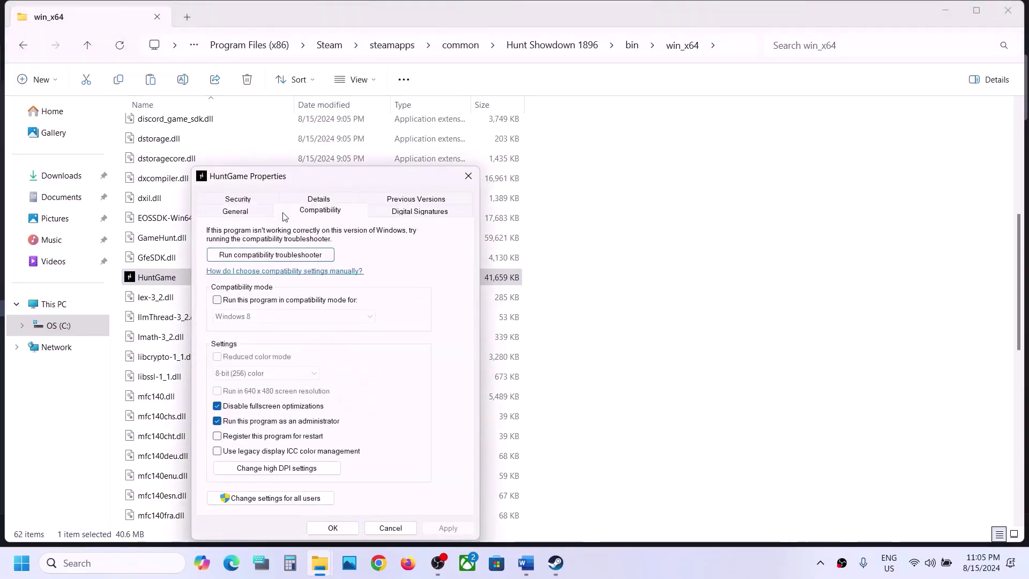
{"action": "left_click", "coordinate": [217, 299]}
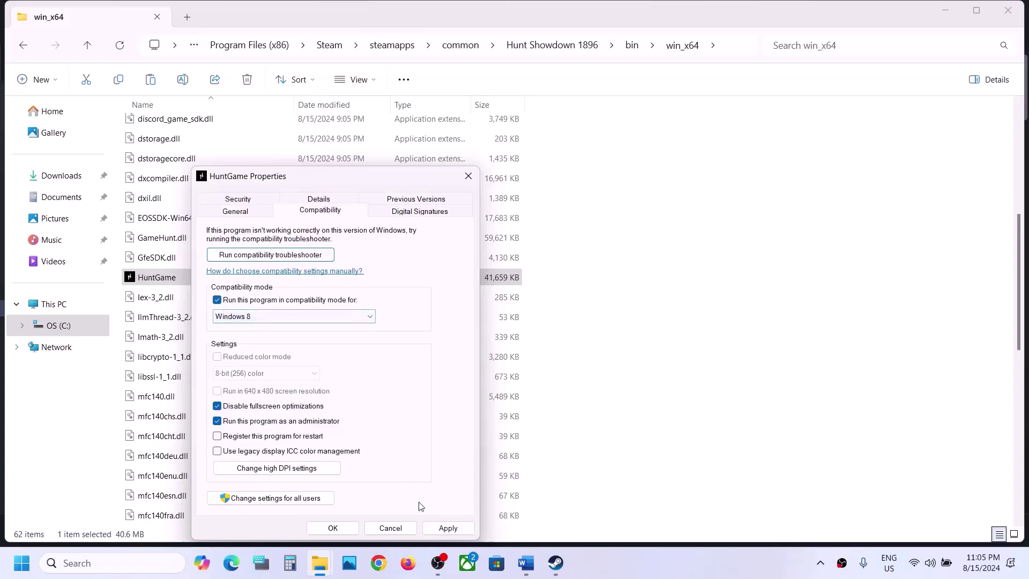
{"action": "left_click", "coordinate": [442, 527]}
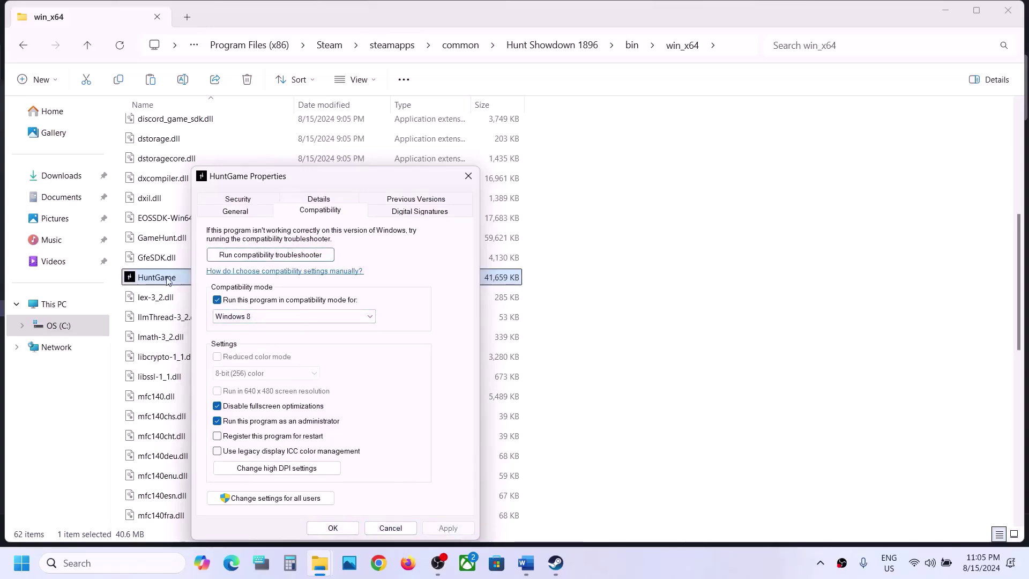
Step: Change HuntGame's compatibility mode to Windows 7, apply it and close the properties
{"action": "left_click", "coordinate": [262, 316]}
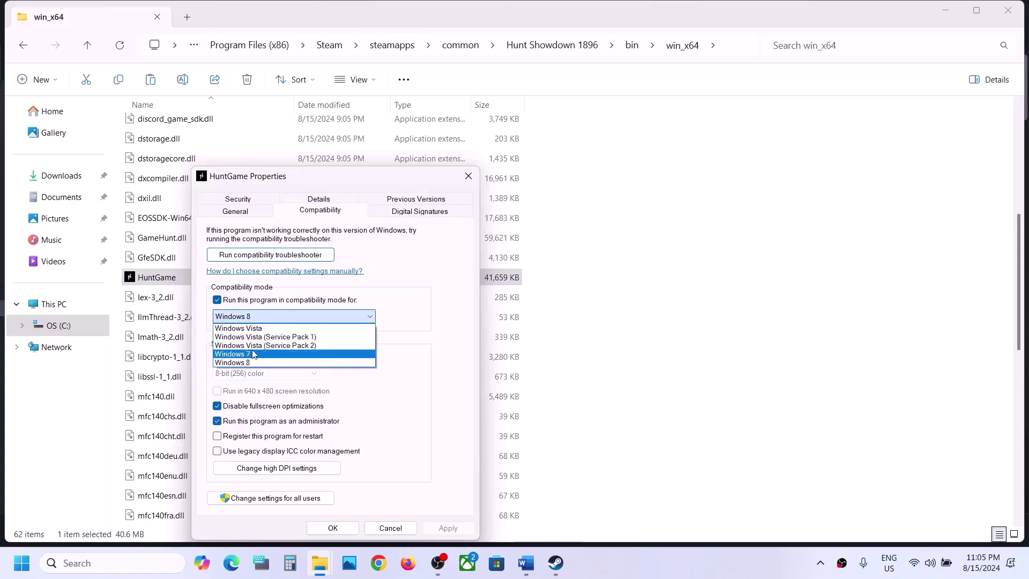
{"action": "left_click", "coordinate": [234, 354]}
{"action": "left_click", "coordinate": [433, 529]}
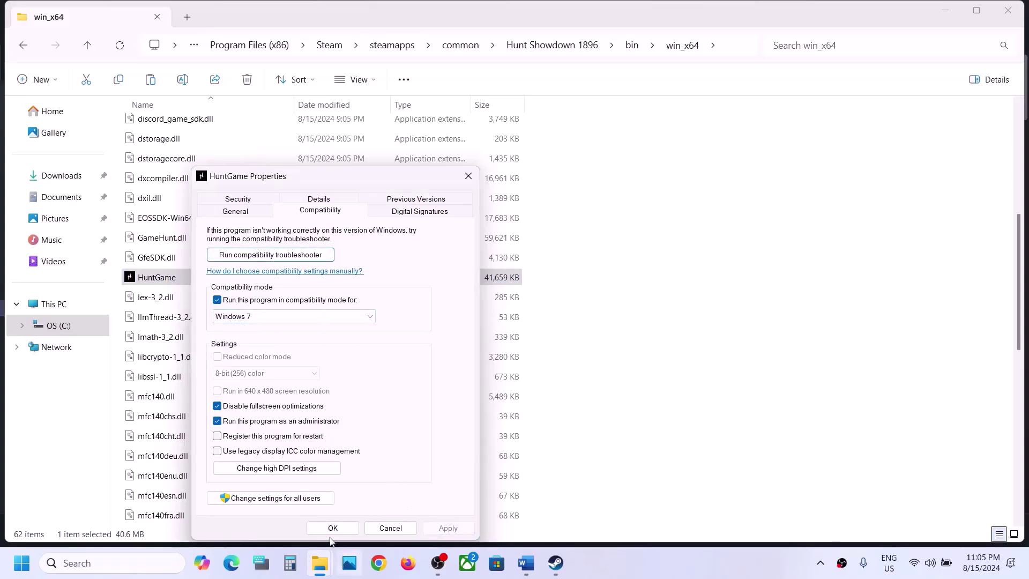
{"action": "left_click", "coordinate": [156, 278]}
{"action": "left_click", "coordinate": [332, 528]}
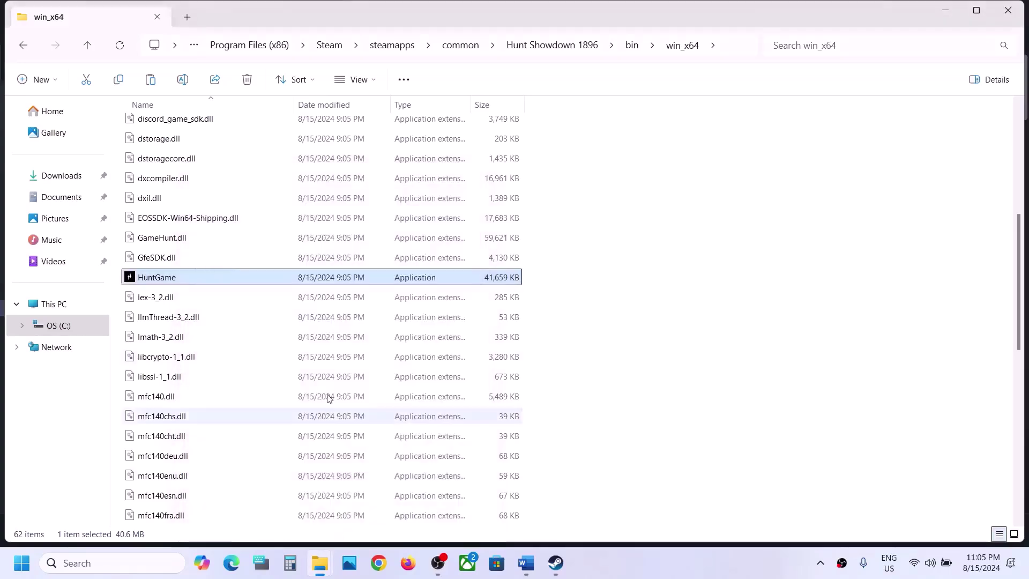
Step: In HuntGame's compatibility properties, override the high DPI scaling behavior with scaling performed by Application
{"action": "right_click", "coordinate": [177, 282]}
{"action": "left_click", "coordinate": [236, 349]}
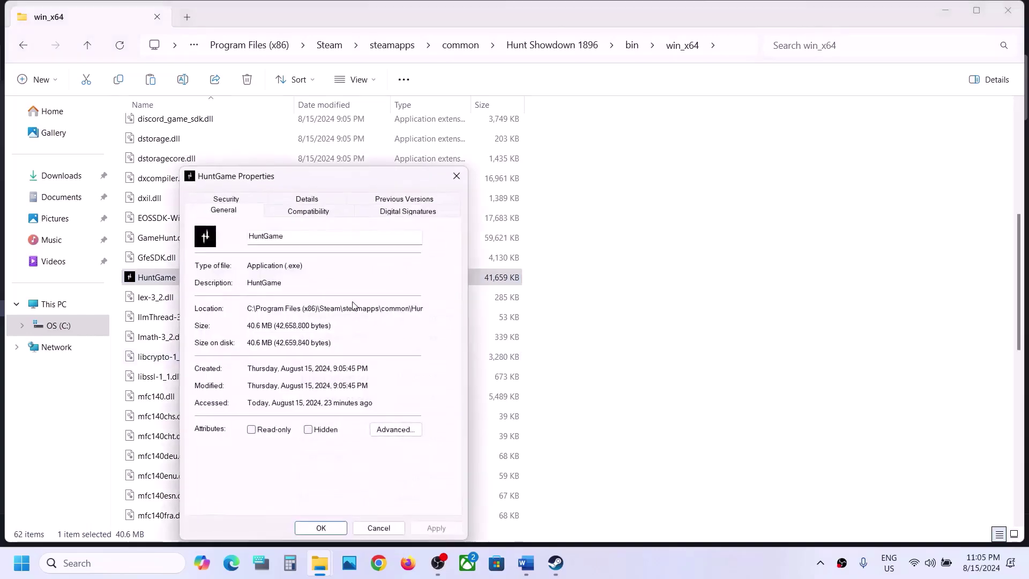
{"action": "left_click", "coordinate": [308, 214]}
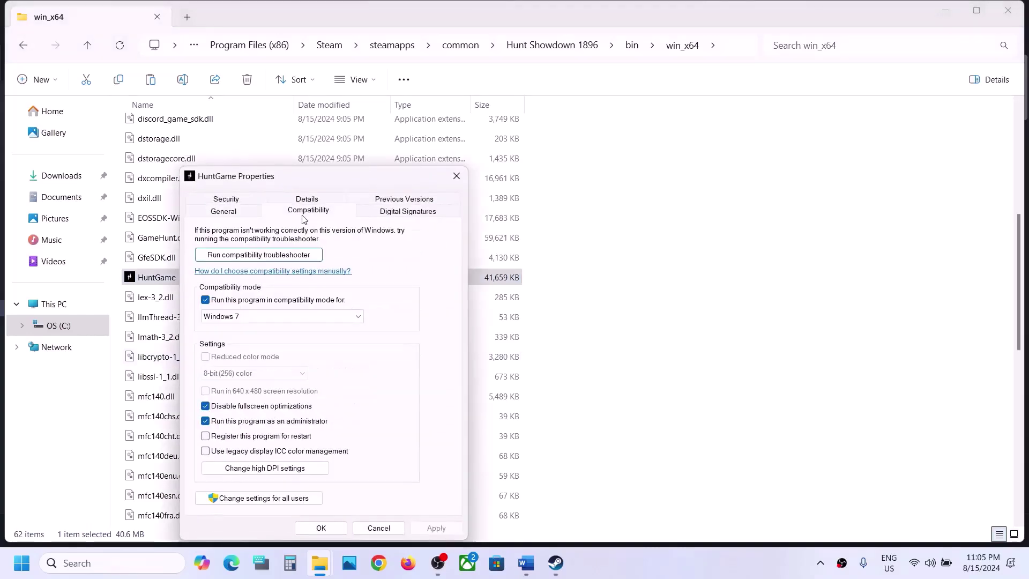
{"action": "left_click", "coordinate": [261, 470]}
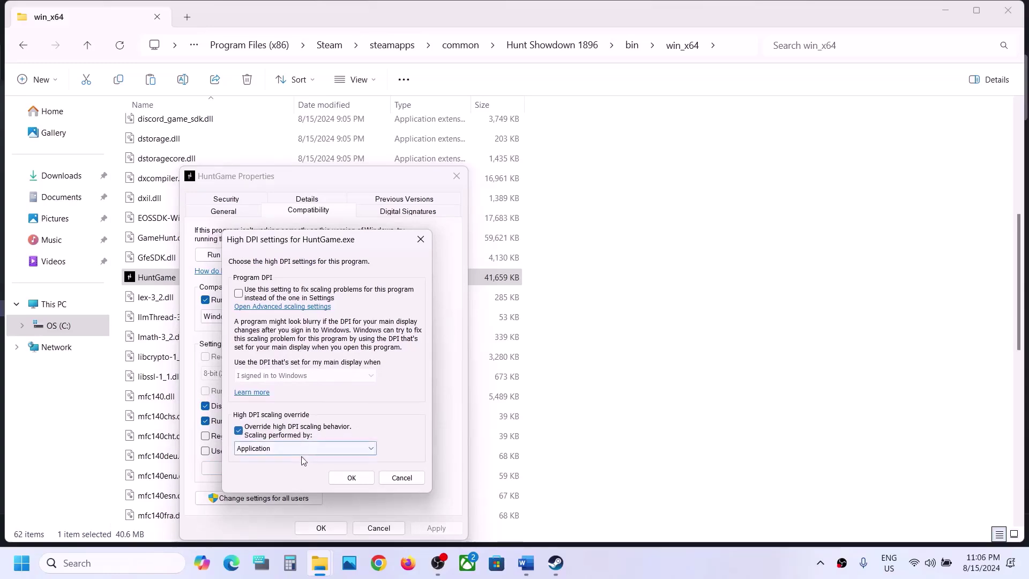
{"action": "left_click", "coordinate": [351, 478]}
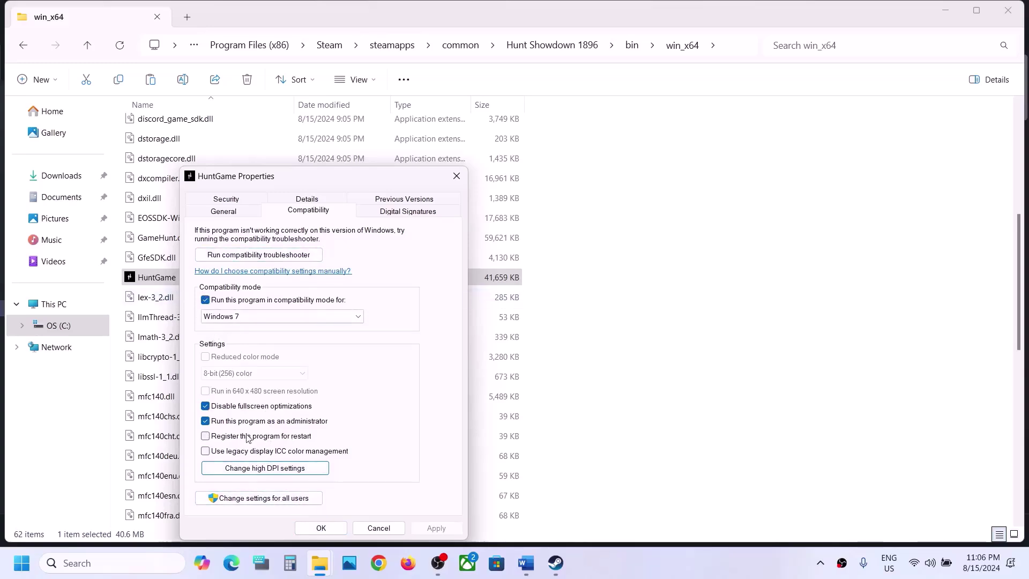
Step: Clear HuntGame's high DPI override, Disable fullscreen optimizations, run as administrator and compatibility mode options, and save the properties
{"action": "left_click", "coordinate": [250, 468]}
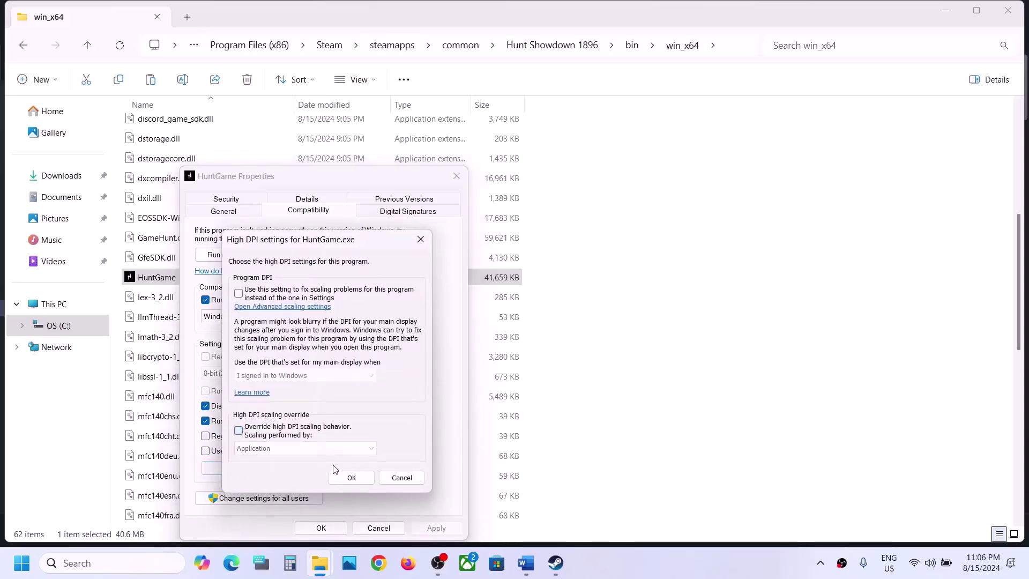
{"action": "left_click", "coordinate": [340, 477]}
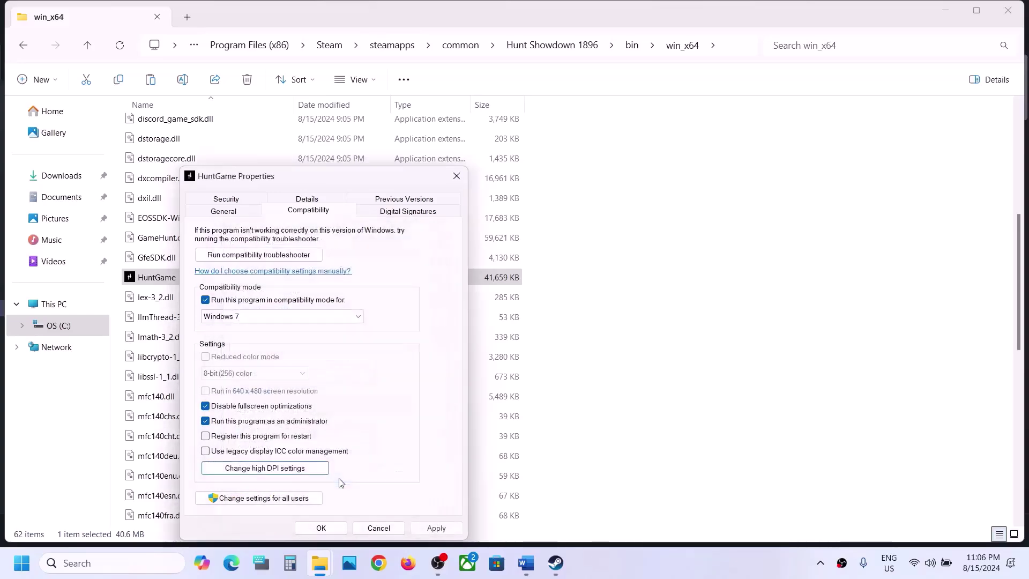
{"action": "left_click", "coordinate": [205, 406]}
{"action": "left_click", "coordinate": [206, 421]}
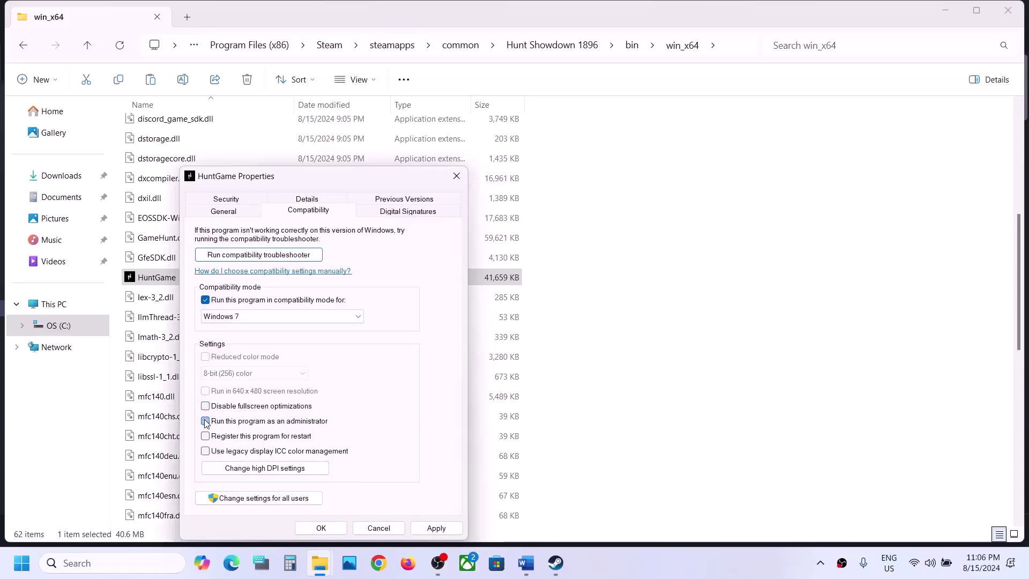
{"action": "left_click", "coordinate": [205, 300]}
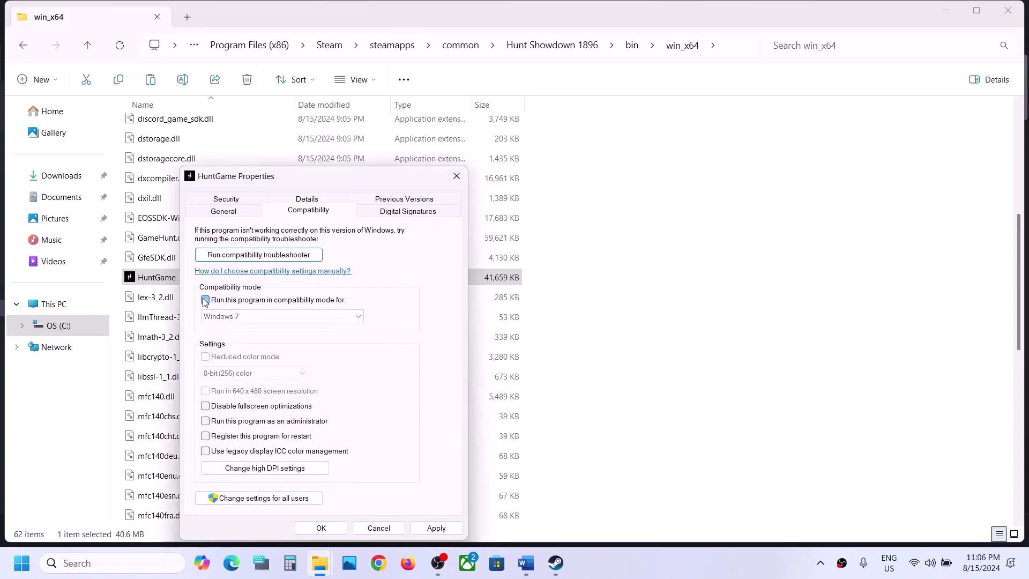
{"action": "left_click", "coordinate": [421, 528]}
{"action": "left_click", "coordinate": [321, 527]}
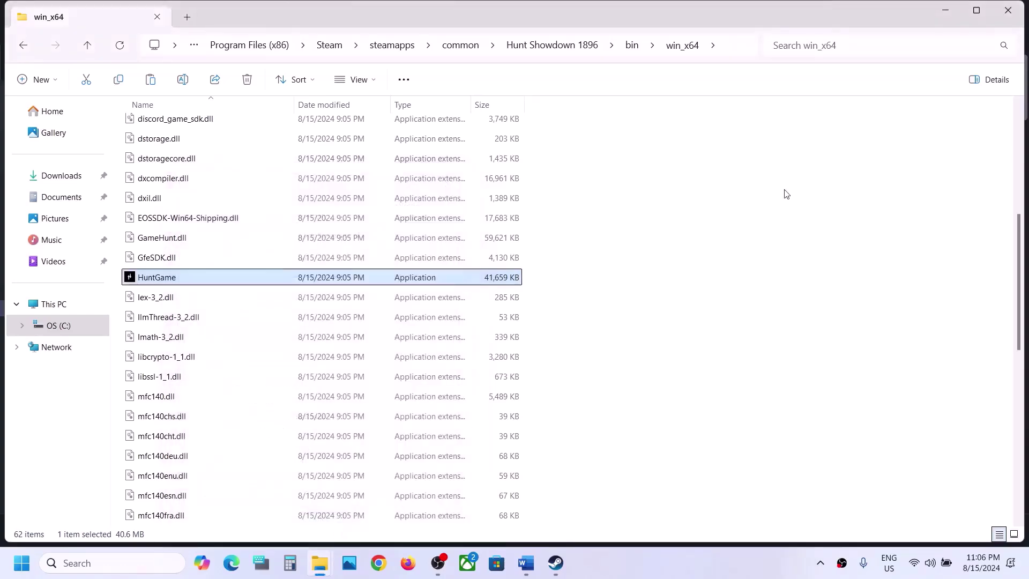
Step: Close the win_x64 window and read Step 6 about a clean graphics driver installation in the Word document, highlighting its text and links
{"action": "left_click", "coordinate": [1000, 14]}
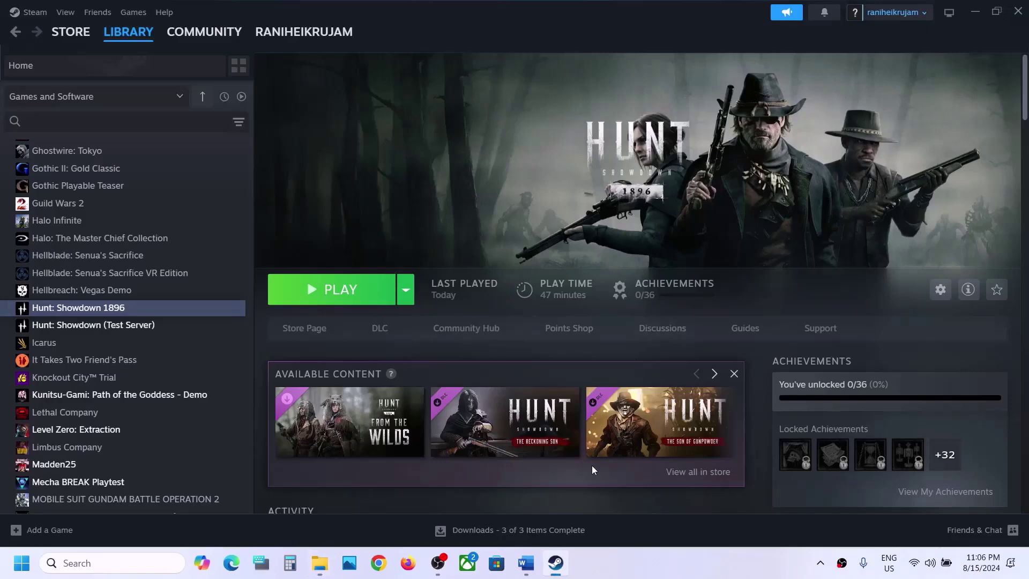
{"action": "left_click", "coordinate": [525, 572]}
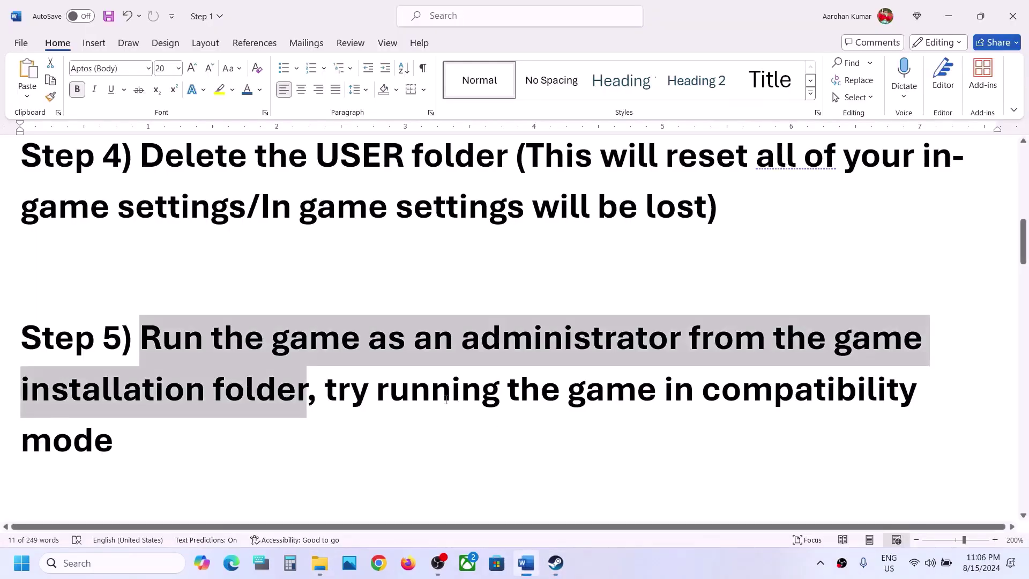
{"action": "scroll", "coordinate": [338, 409], "scroll_direction": "down", "scroll_amount": 5}
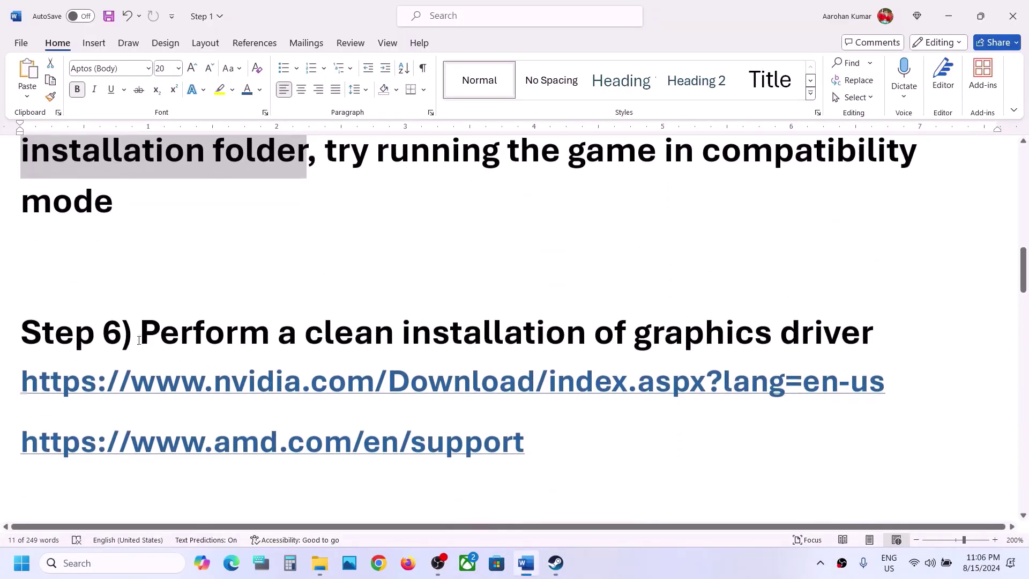
{"action": "left_click_drag", "start_coordinate": [143, 336], "coordinate": [808, 322]}
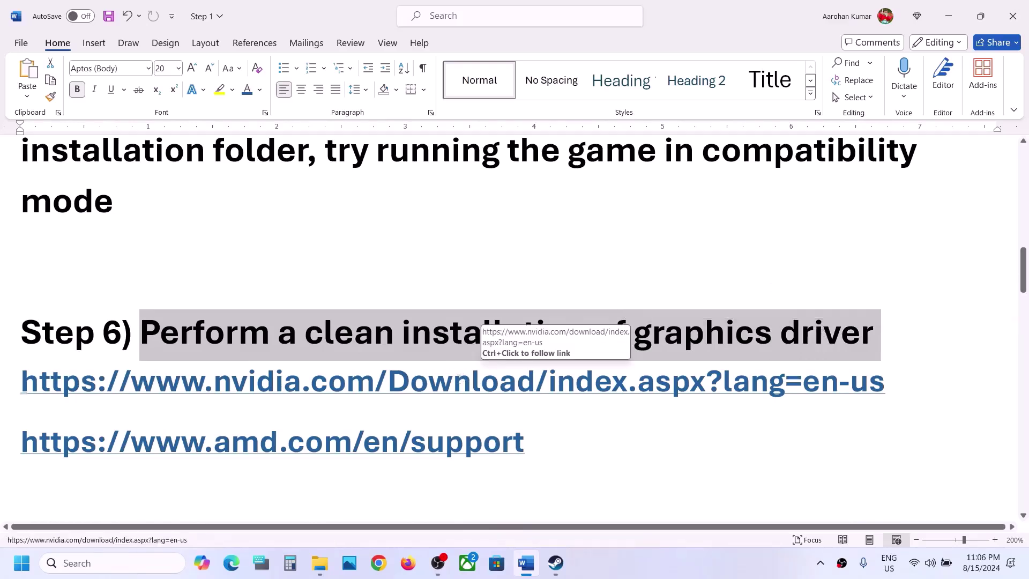
{"action": "left_click_drag", "start_coordinate": [325, 381], "coordinate": [516, 381]}
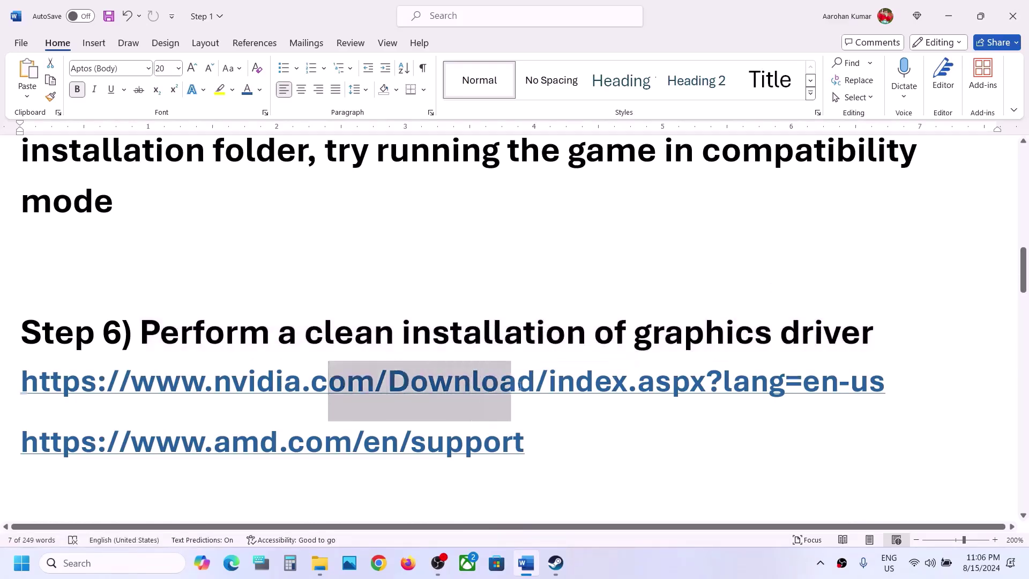
{"action": "left_click_drag", "start_coordinate": [183, 454], "coordinate": [379, 455]}
Step: Switch to the NVIDIA driver download page in Chrome and choose product type GeForce and series GeForce RTX 30 Series (Notebooks)
{"action": "left_click", "coordinate": [657, 558]}
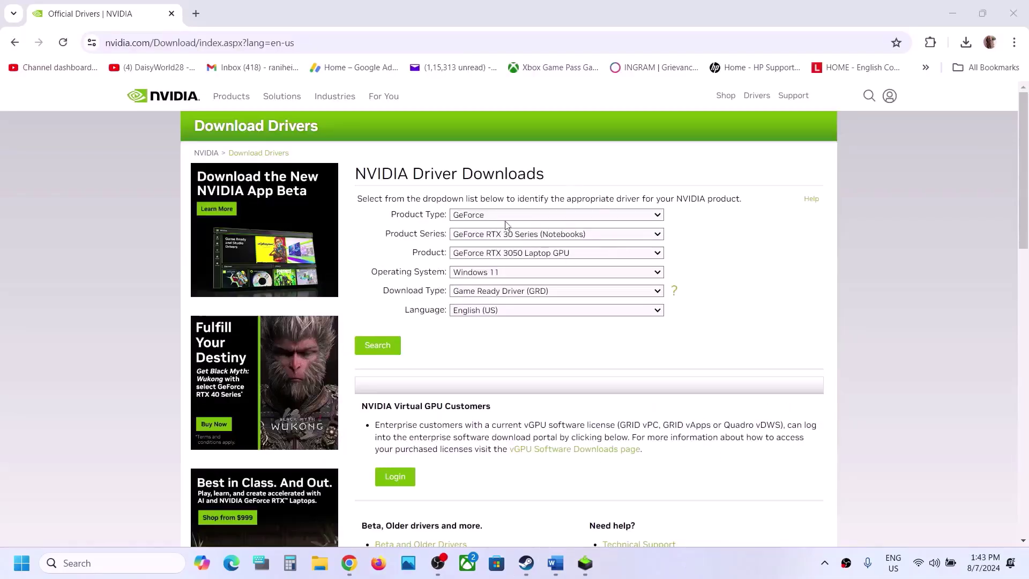
{"action": "left_click", "coordinate": [491, 216]}
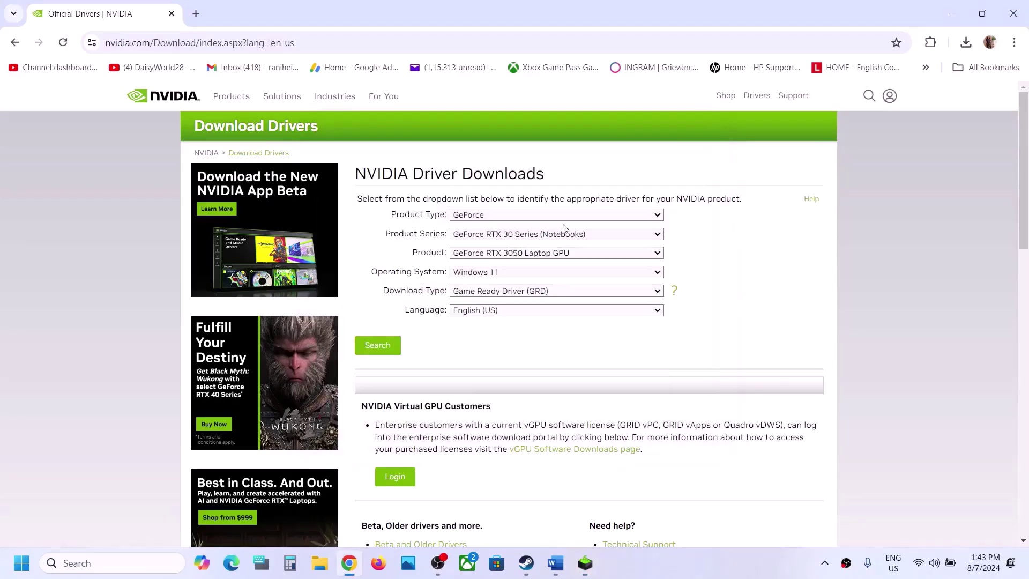
{"action": "left_click", "coordinate": [508, 217]}
{"action": "left_click", "coordinate": [755, 253]}
{"action": "left_click", "coordinate": [570, 236]}
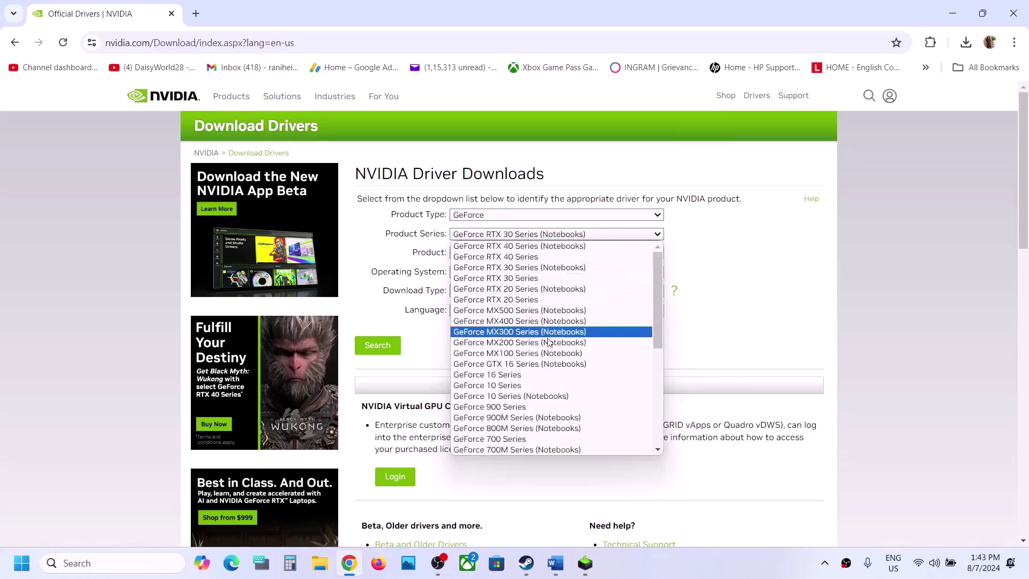
{"action": "left_click", "coordinate": [549, 268]}
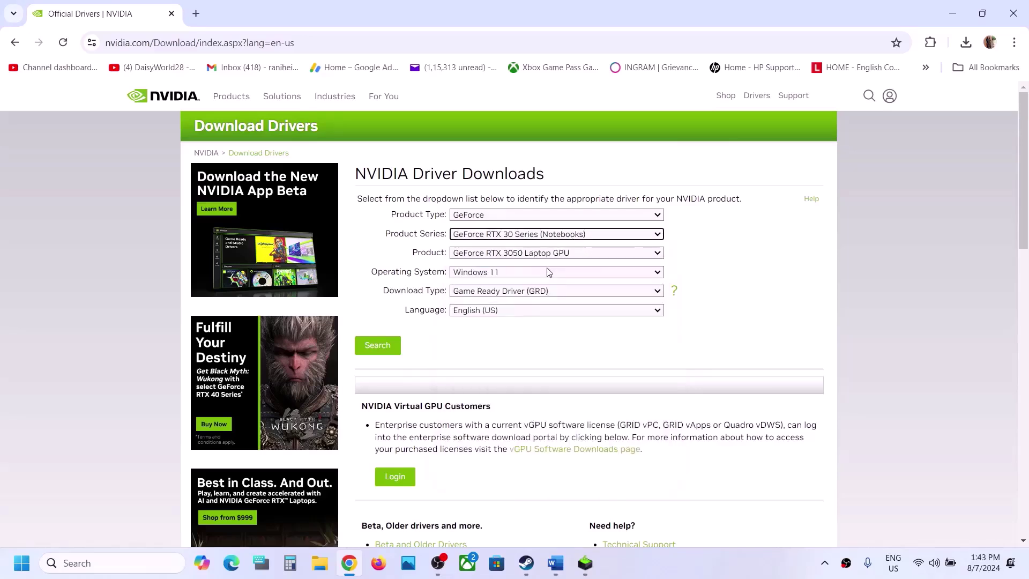
Step: Choose GeForce RTX 3050 Laptop GPU as the product and Windows 11 as the operating system for the driver search
{"action": "left_click", "coordinate": [555, 256]}
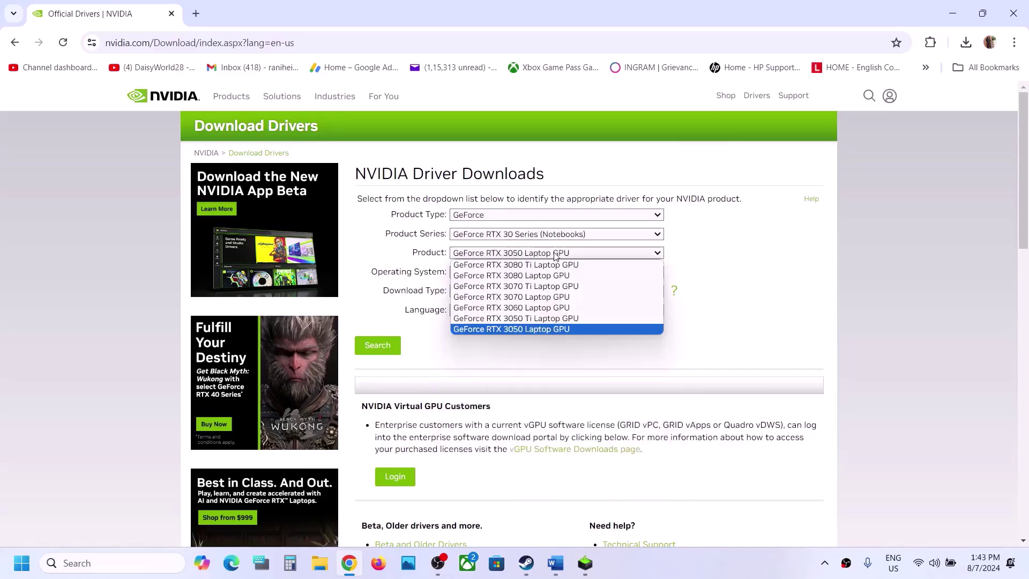
{"action": "left_click", "coordinate": [546, 334]}
{"action": "left_click", "coordinate": [503, 274]}
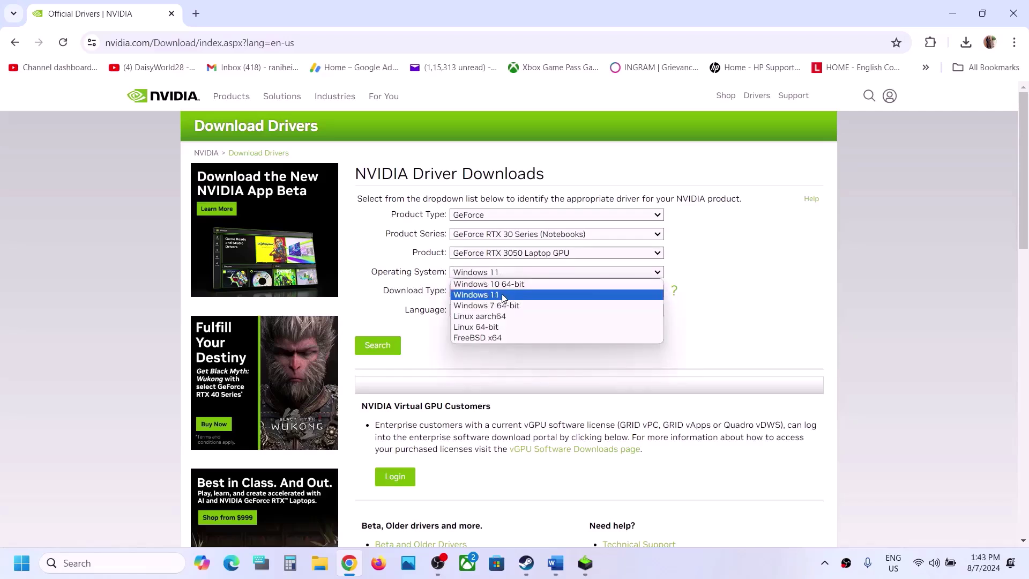
{"action": "left_click", "coordinate": [504, 295]}
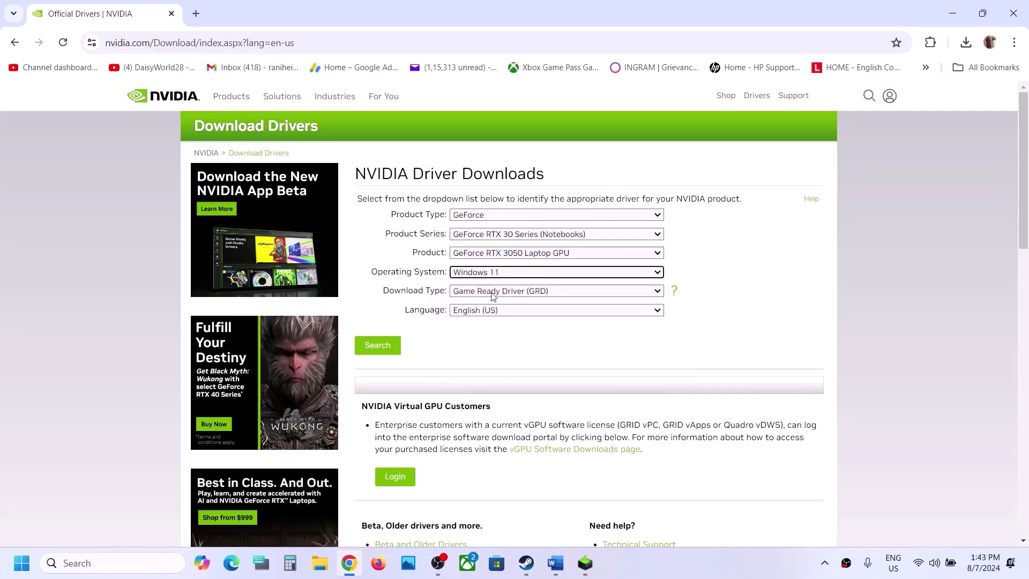
Step: Run the NVIDIA driver search, proceed to the driver's download page and bring up the NVIDIA Installer
{"action": "left_click", "coordinate": [389, 347]}
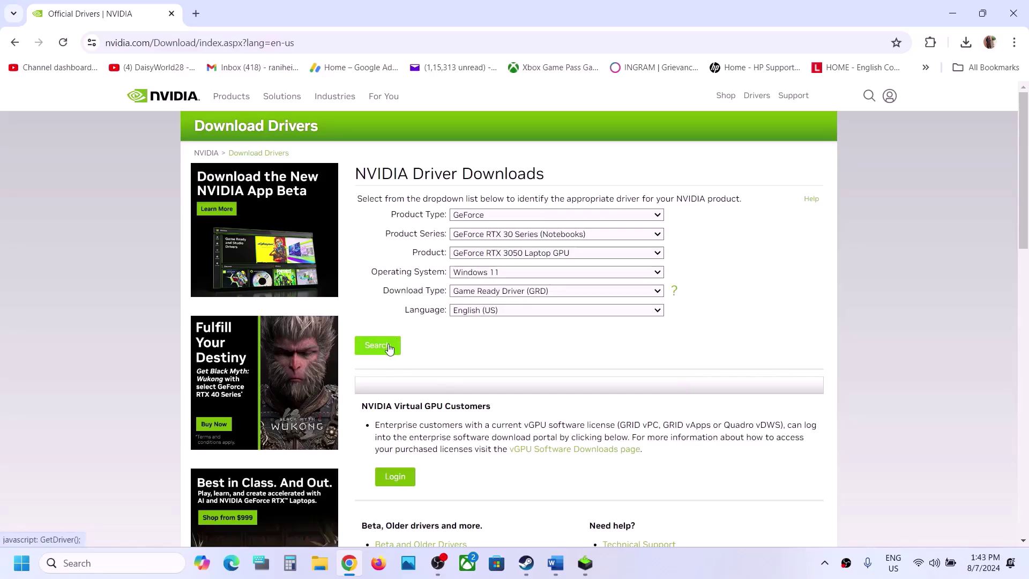
{"action": "left_click", "coordinate": [387, 279]}
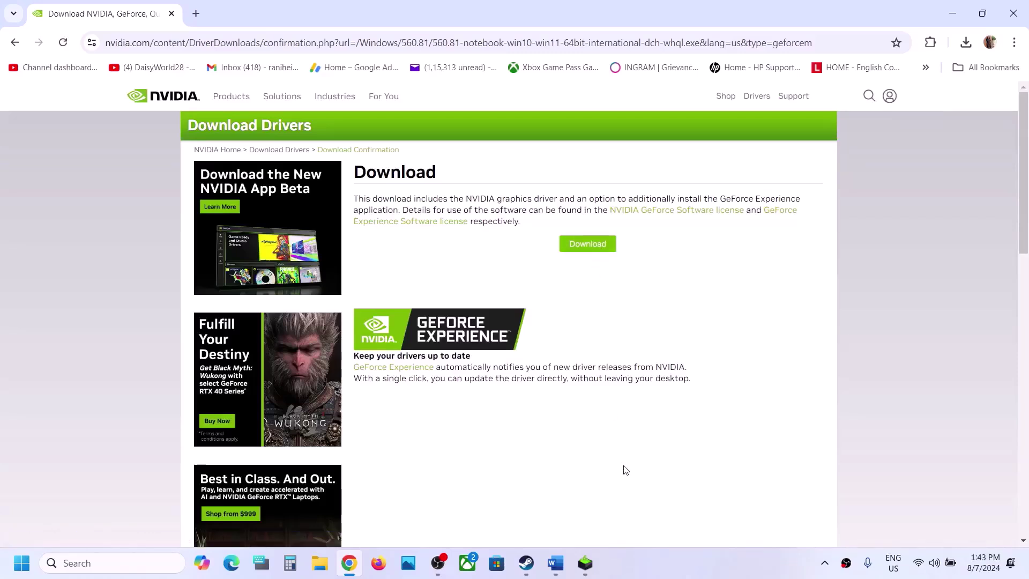
{"action": "left_click", "coordinate": [584, 547]}
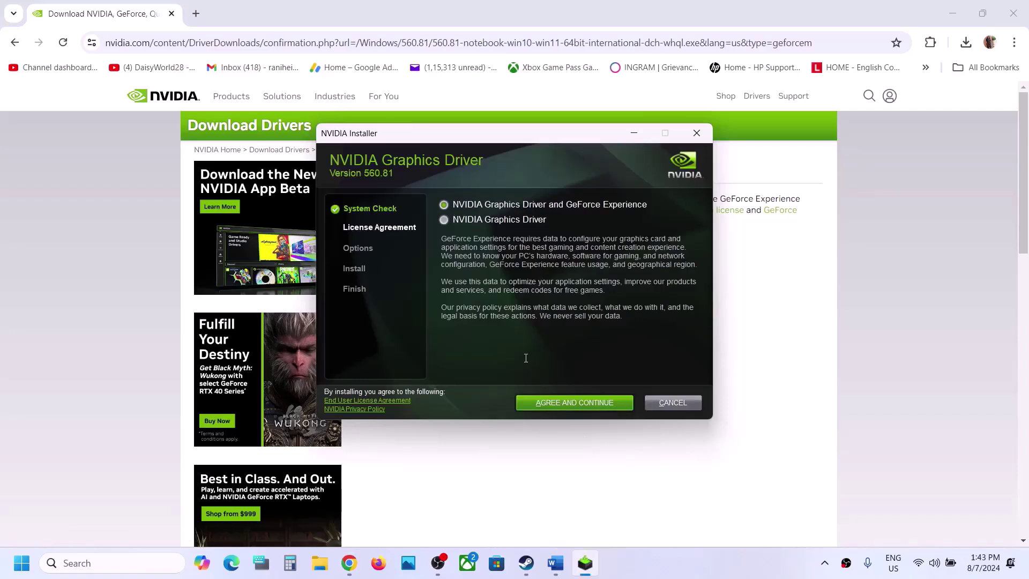
Step: Accept the licence for the graphics driver with GeForce Experience and start a Custom (Advanced) installation with a clean installation enabled
{"action": "left_click", "coordinate": [583, 402]}
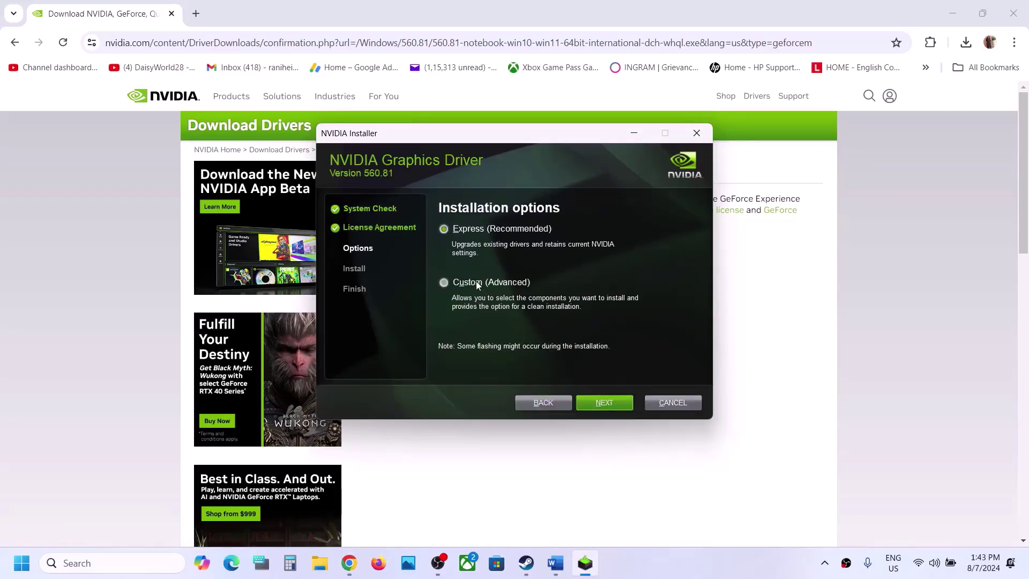
{"action": "left_click", "coordinate": [477, 284]}
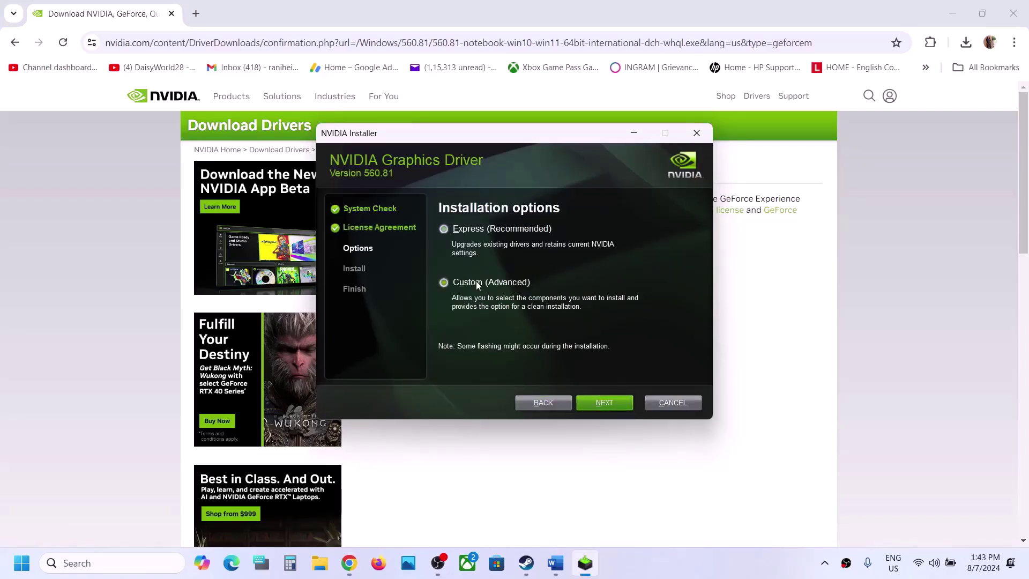
{"action": "left_click", "coordinate": [602, 402]}
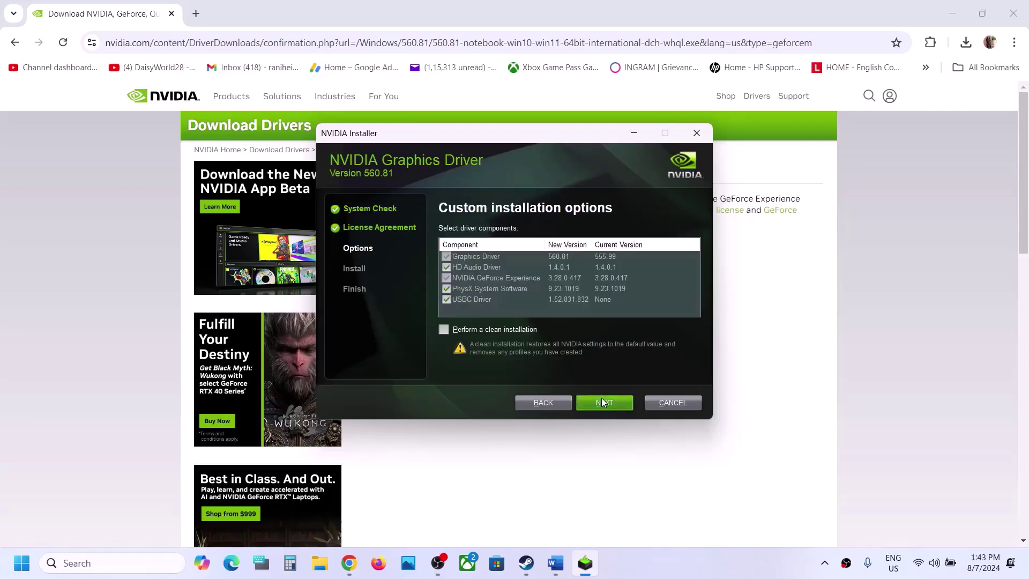
{"action": "left_click", "coordinate": [444, 330]}
{"action": "left_click", "coordinate": [610, 404]}
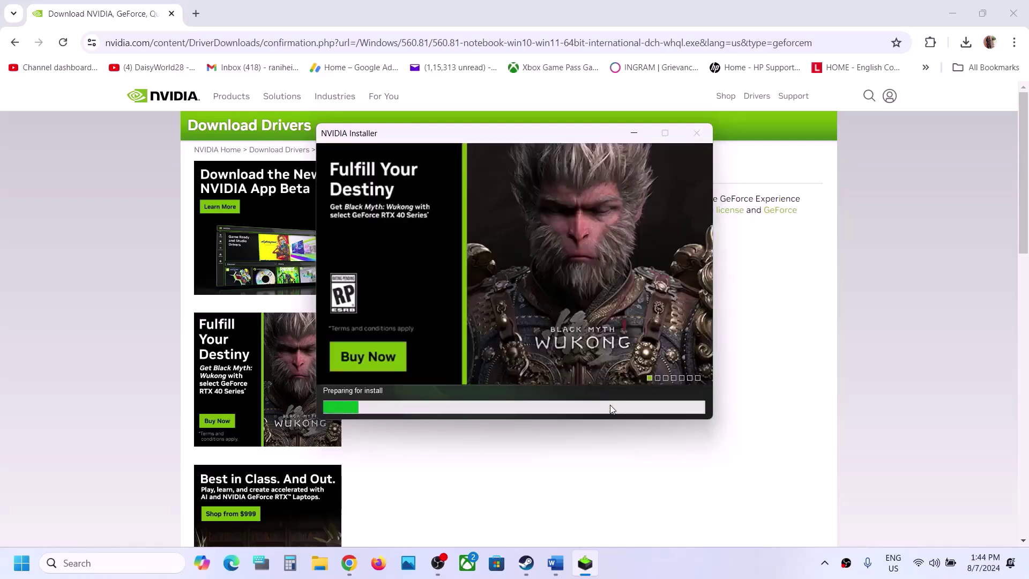
Step: Display the computer's power options to locate Restart and dismiss them without restarting
{"action": "left_click", "coordinate": [22, 562]}
{"action": "left_click", "coordinate": [388, 516]}
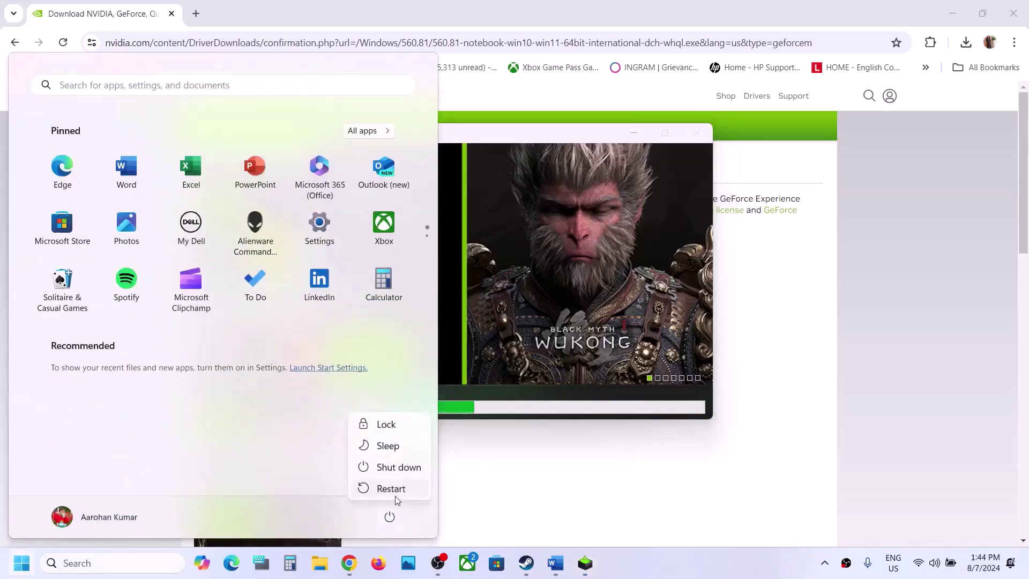
{"action": "key", "text": "Escape"}
{"action": "left_click", "coordinate": [622, 307]}
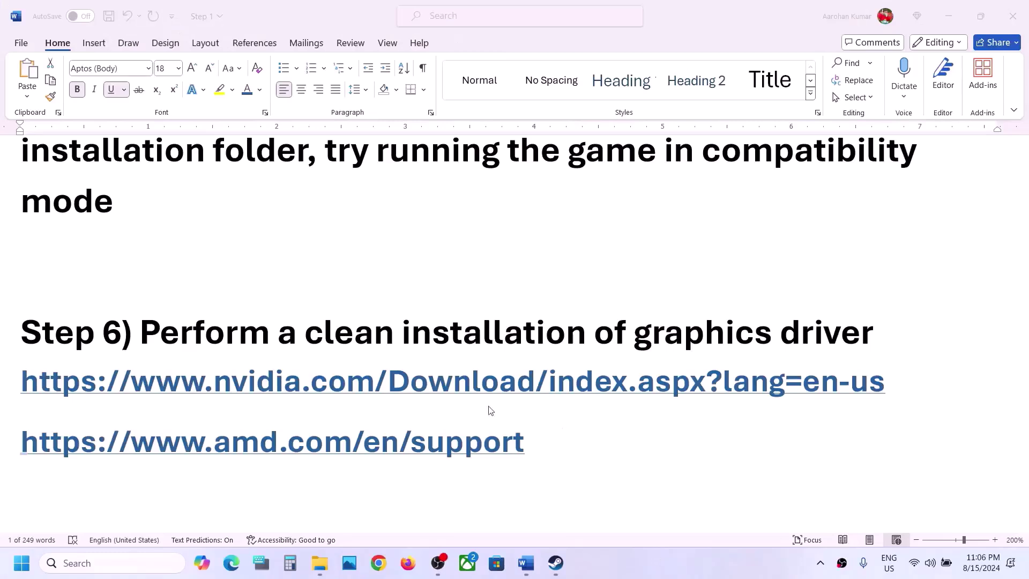
Step: Read Step 7 about running the game on the dedicated graphics card in the Word document, highlighting a word
{"action": "scroll", "coordinate": [469, 405], "scroll_direction": "down", "scroll_amount": 5}
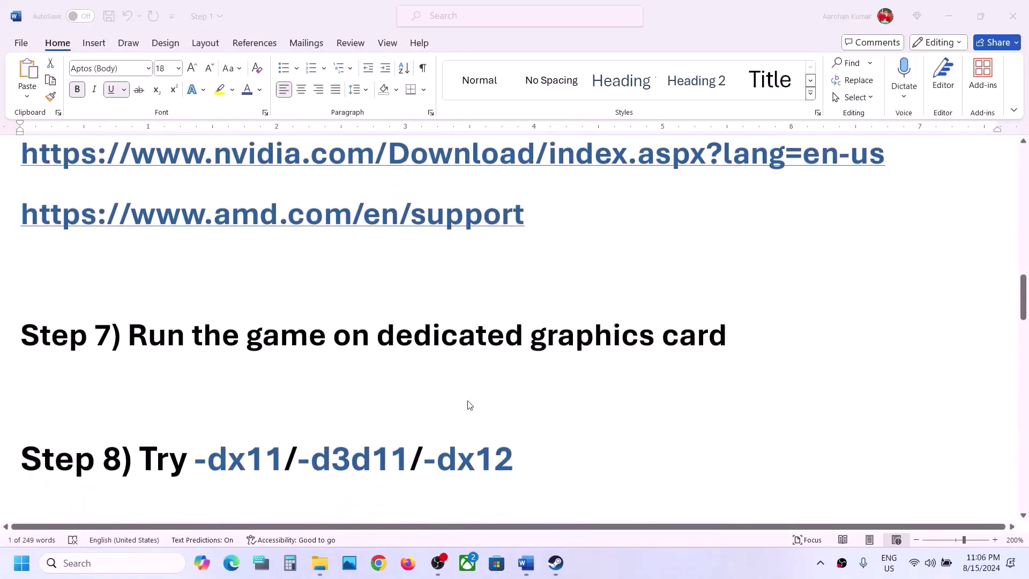
{"action": "scroll", "coordinate": [303, 356], "scroll_direction": "up", "scroll_amount": 2}
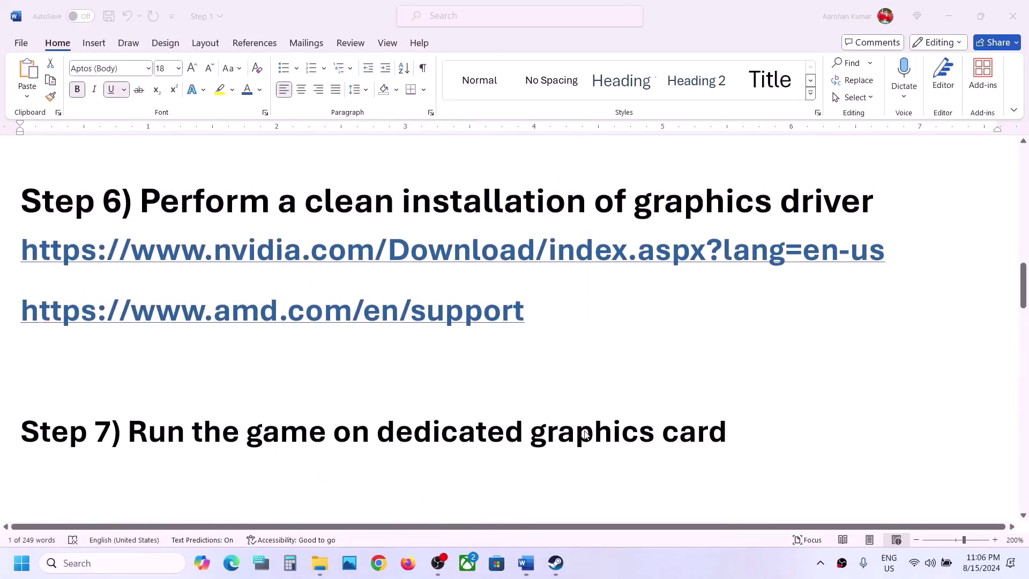
{"action": "double_click", "coordinate": [585, 434]}
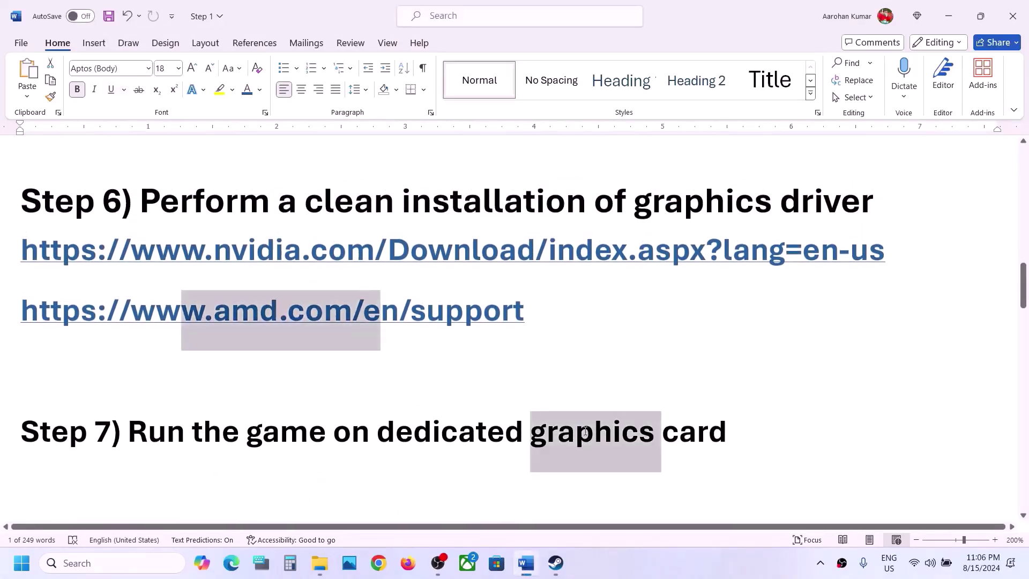
Step: Search Windows for graphics settings and open the Graphics settings page
{"action": "left_click", "coordinate": [85, 575]}
{"action": "type", "text": "w.amd.com/e"}
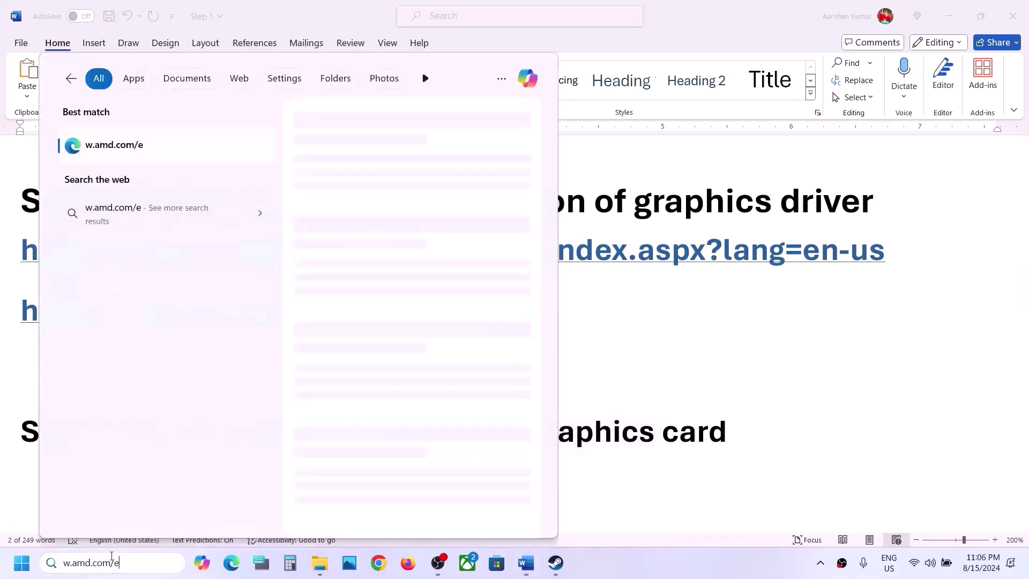
{"action": "left_click_drag", "start_coordinate": [130, 571], "coordinate": [46, 557]}
{"action": "type", "text": "graphics settings"}
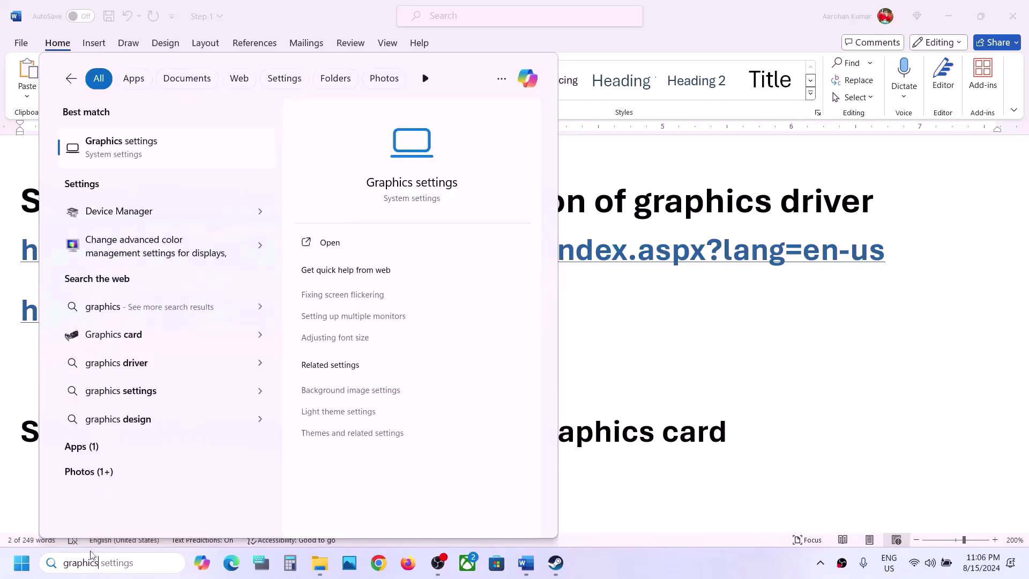
{"action": "left_click", "coordinate": [113, 148]}
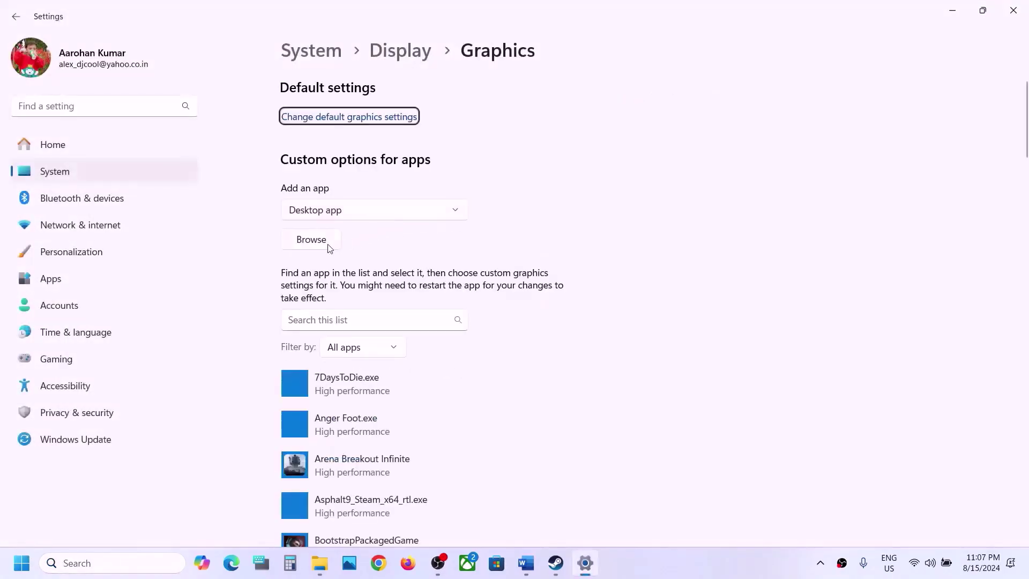
Step: Try to add HuntGame from the Hunt Showdown 1896 bin\win_x64 folder as a desktop app with custom graphics options
{"action": "left_click", "coordinate": [330, 246]}
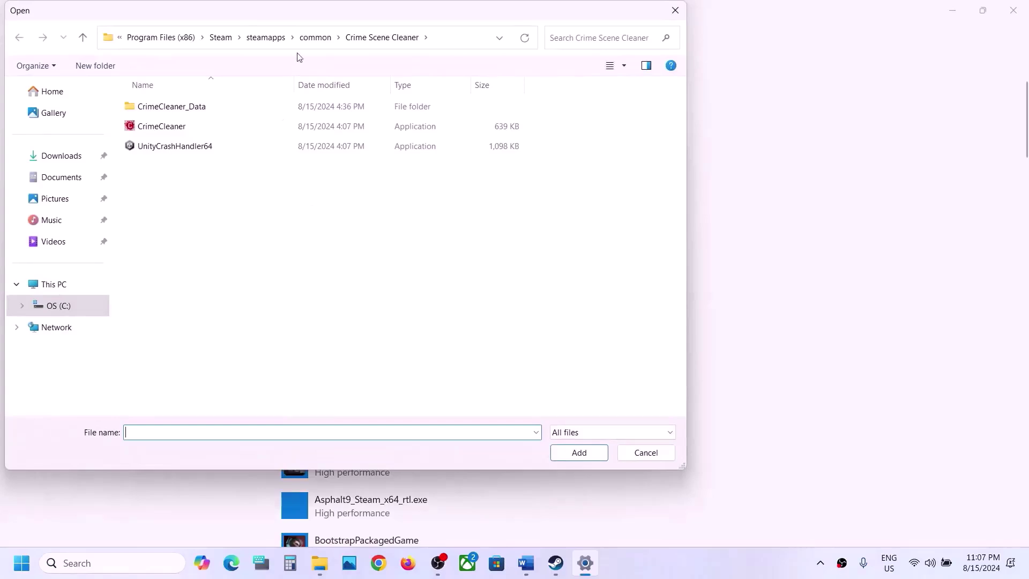
{"action": "left_click", "coordinate": [307, 39]}
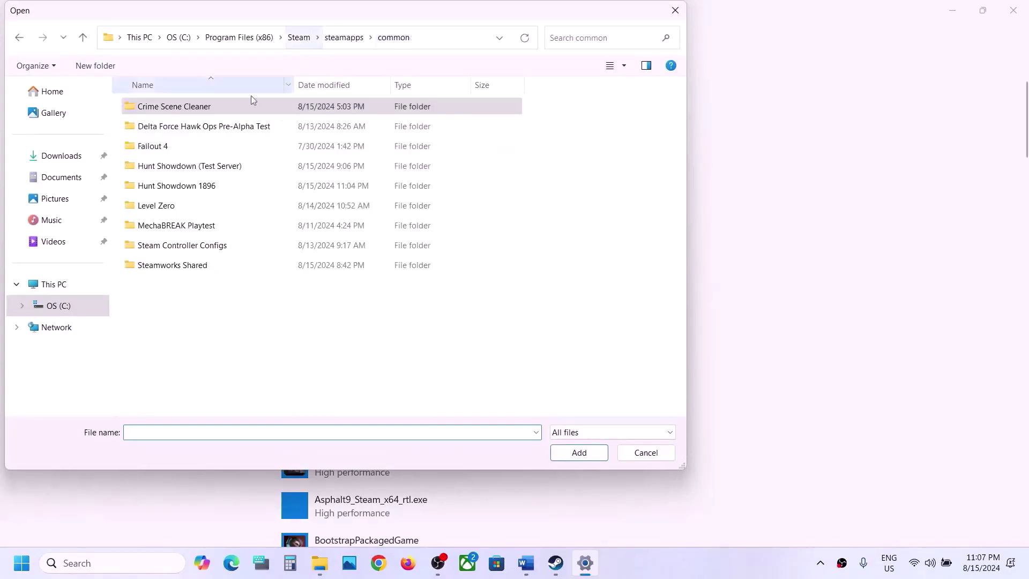
{"action": "double_click", "coordinate": [180, 186]}
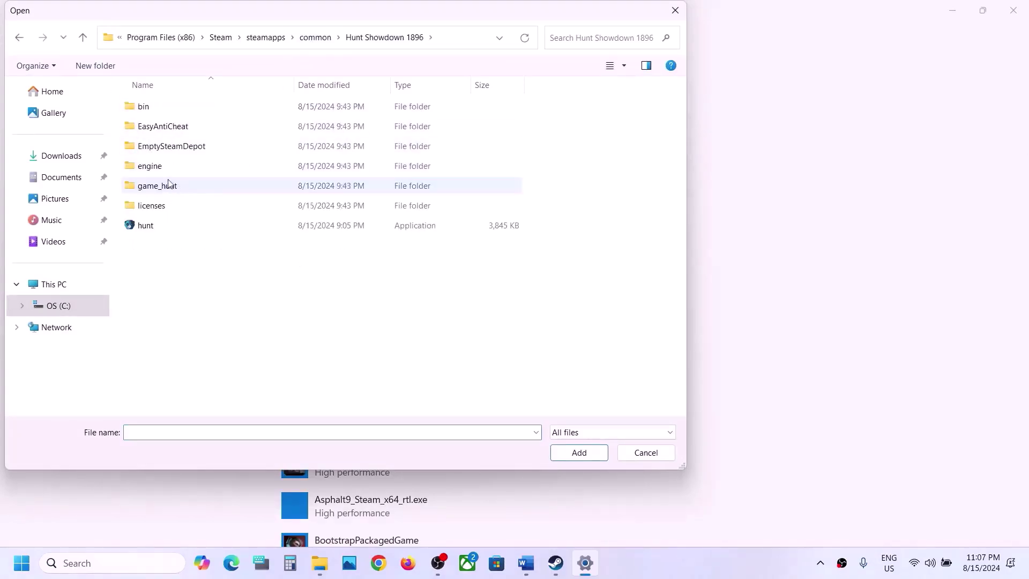
{"action": "double_click", "coordinate": [146, 106]}
{"action": "double_click", "coordinate": [150, 106]}
{"action": "left_click", "coordinate": [170, 206]}
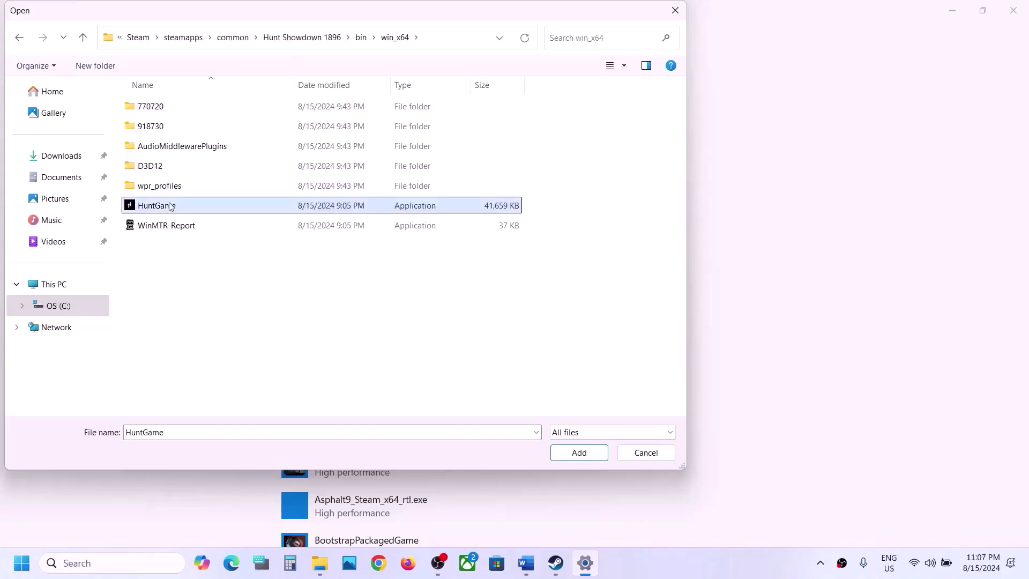
{"action": "left_click", "coordinate": [579, 452]}
Step: Set HuntGame's graphics preference to High performance, save it and close the Settings window
{"action": "scroll", "coordinate": [573, 449], "scroll_direction": "down", "scroll_amount": 1}
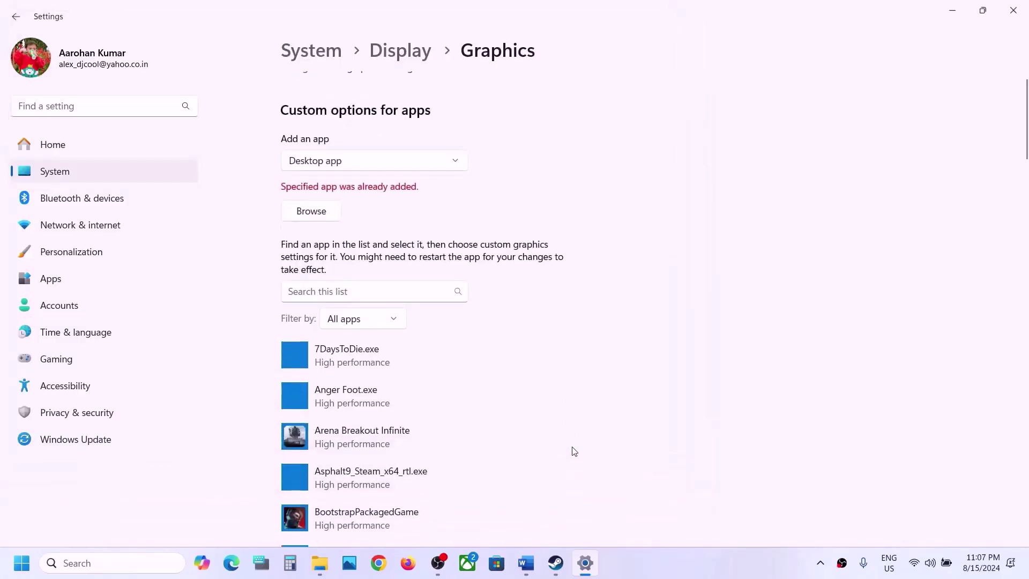
{"action": "scroll", "coordinate": [573, 451], "scroll_direction": "down", "scroll_amount": 14}
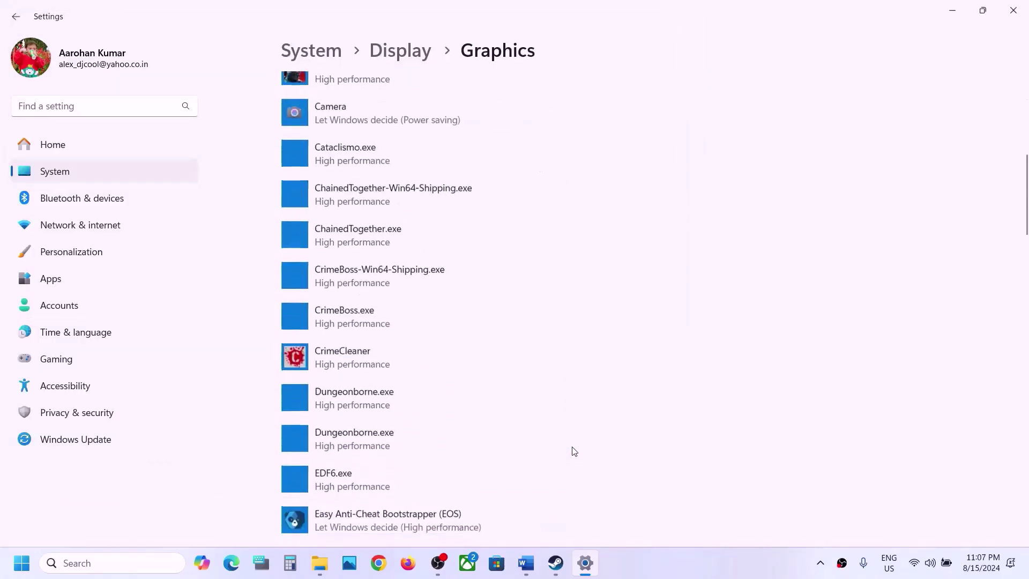
{"action": "scroll", "coordinate": [574, 451], "scroll_direction": "down", "scroll_amount": 1}
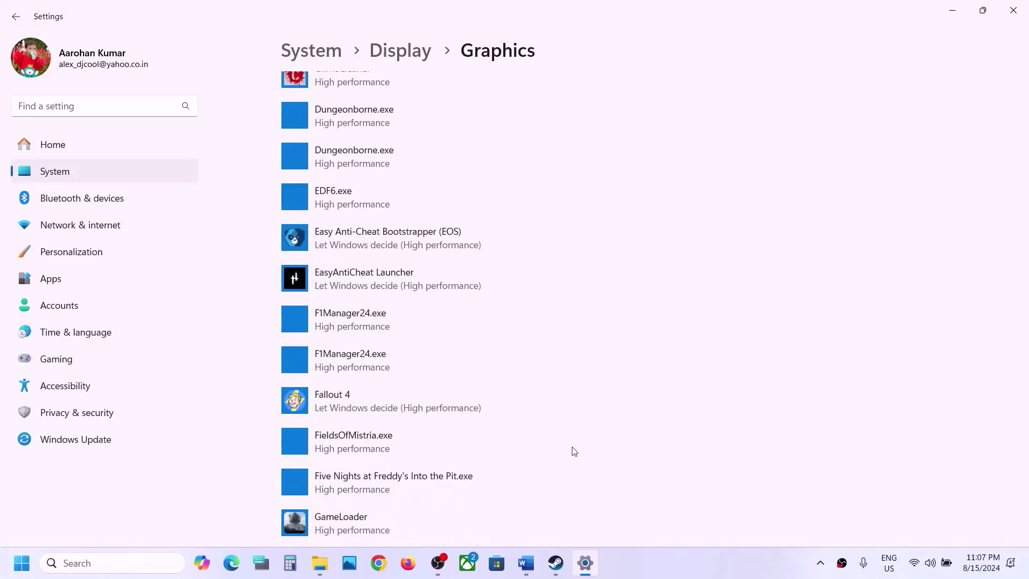
{"action": "scroll", "coordinate": [573, 451], "scroll_direction": "down", "scroll_amount": 5}
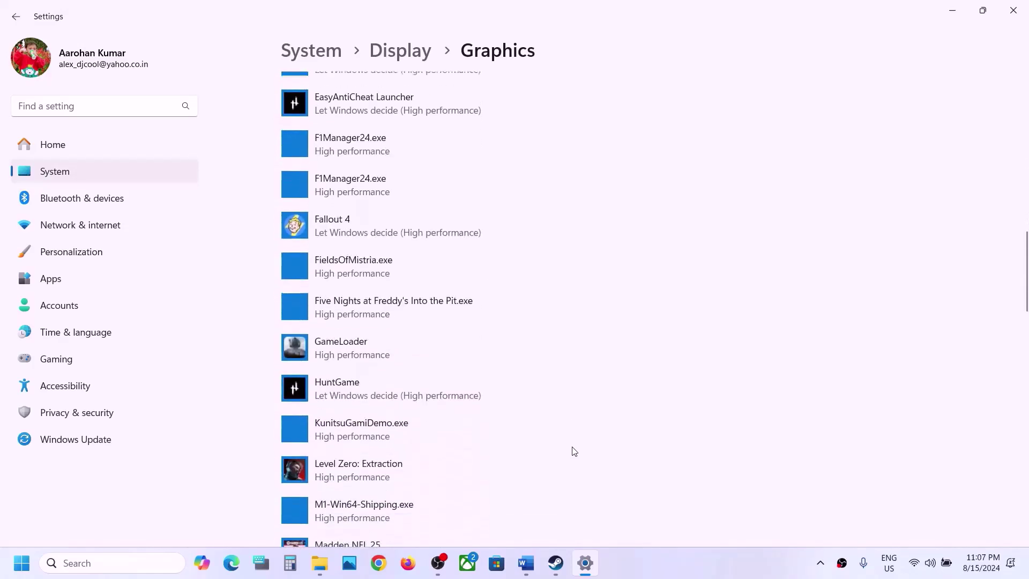
{"action": "left_click", "coordinate": [407, 344]}
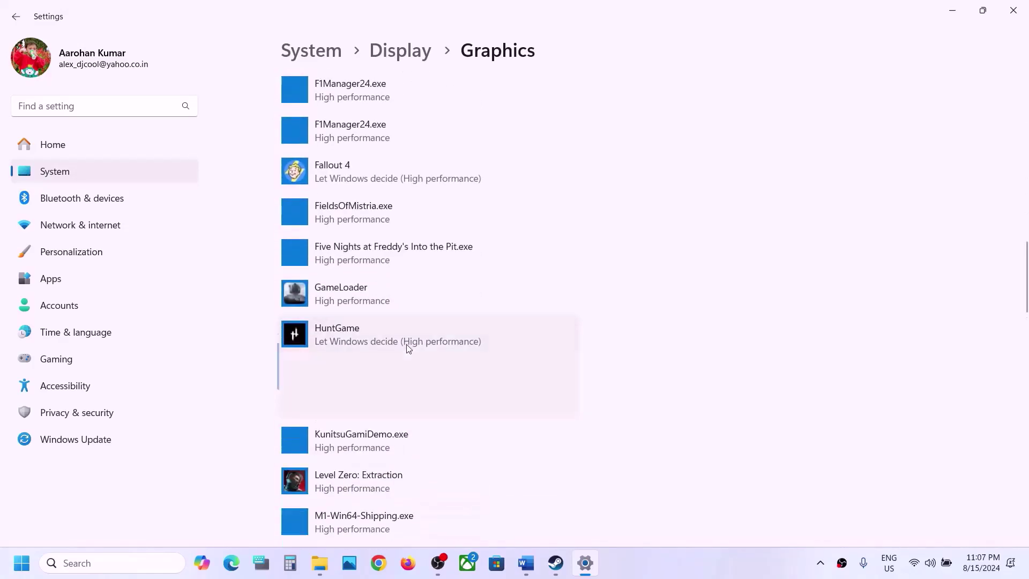
{"action": "left_click", "coordinate": [476, 403]}
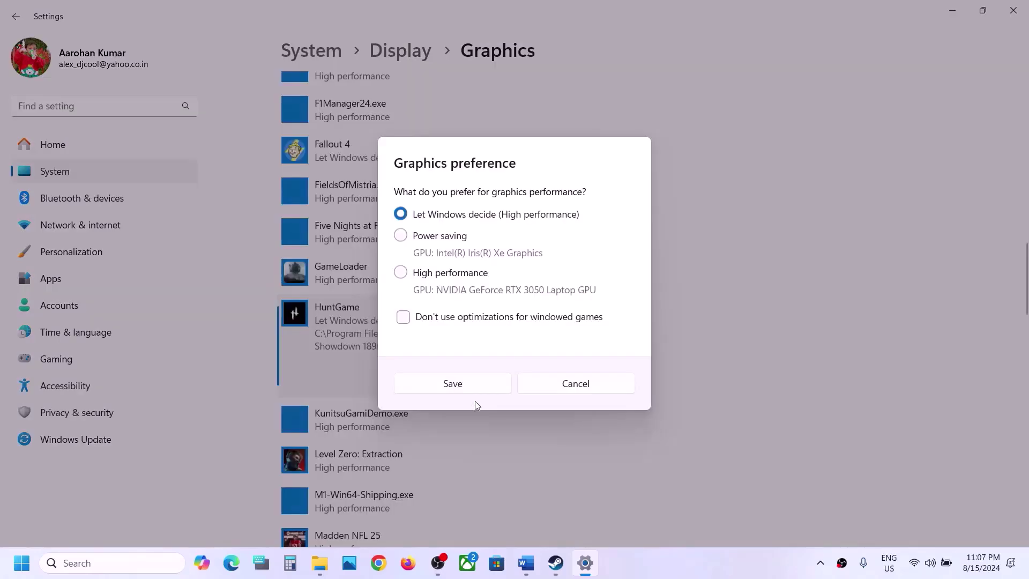
{"action": "left_click", "coordinate": [420, 276]}
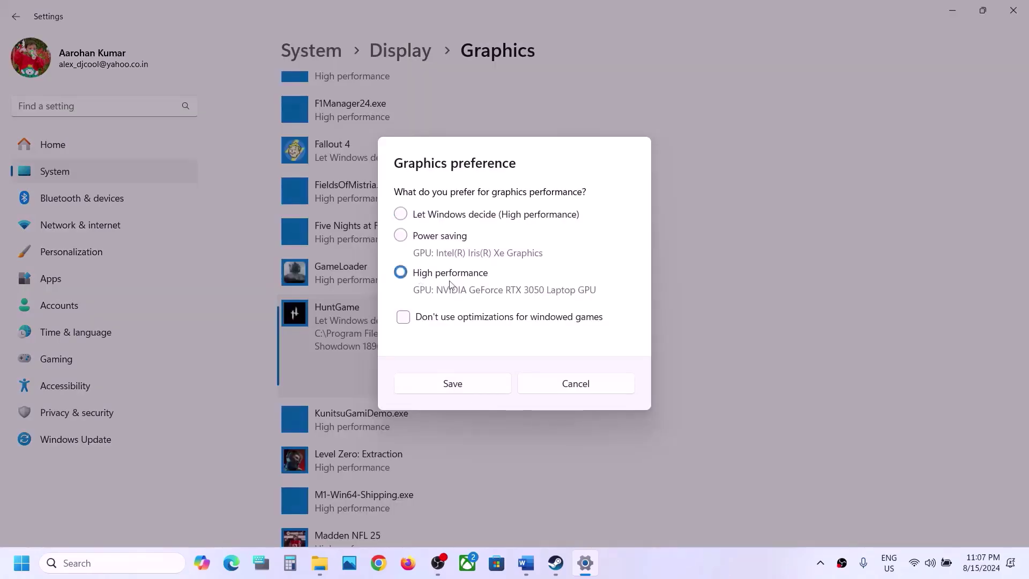
{"action": "left_click", "coordinate": [453, 383]}
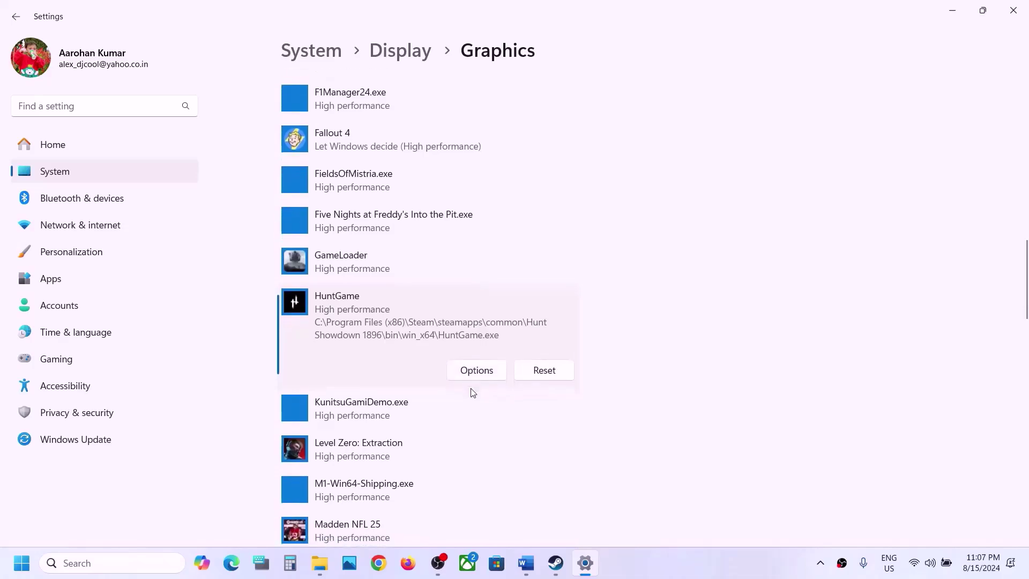
{"action": "scroll", "coordinate": [471, 391], "scroll_direction": "down", "scroll_amount": 1}
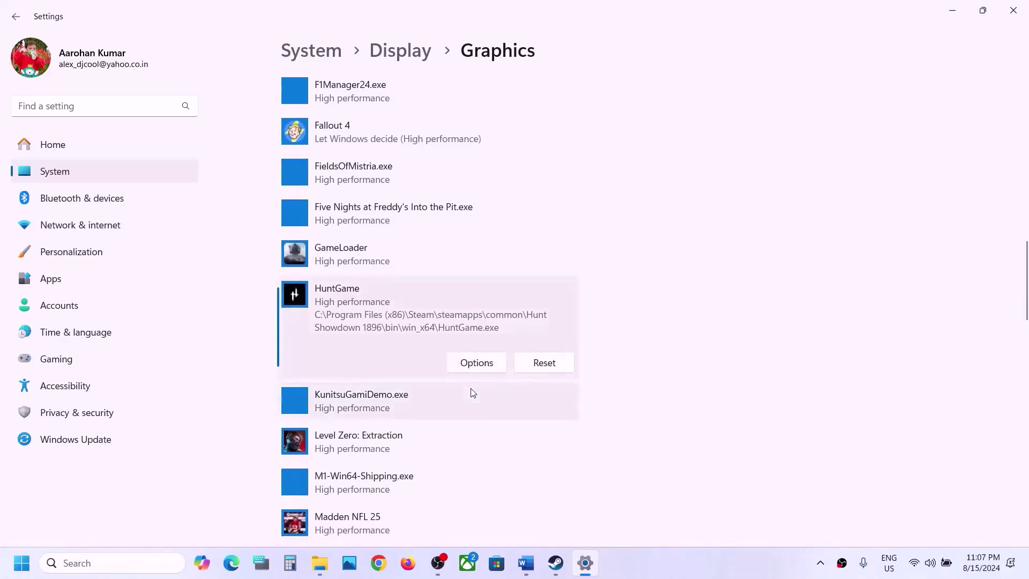
{"action": "left_click", "coordinate": [1010, 16]}
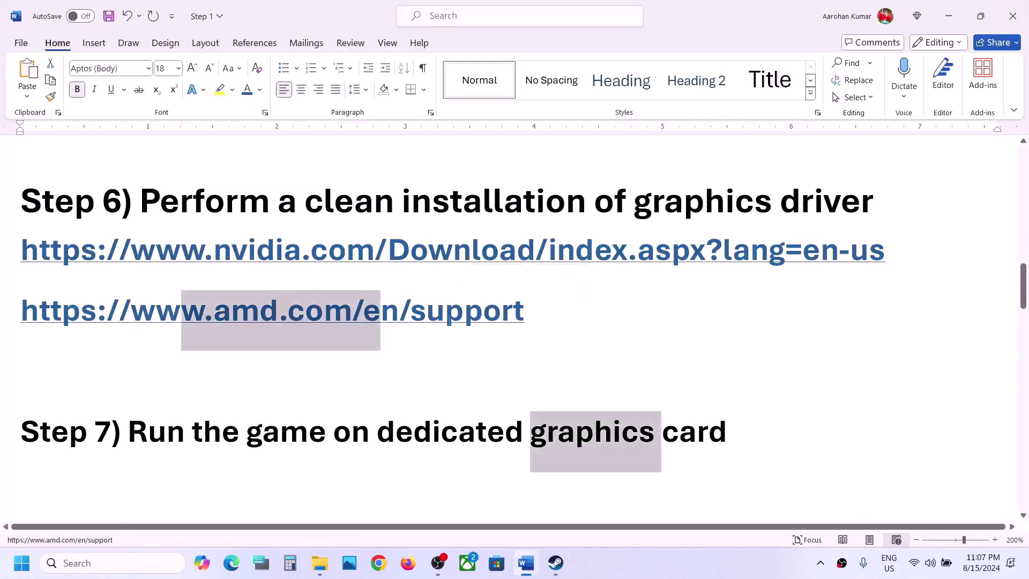
Step: Read Step 8 in the Word document and highlight the launch options -dx11/-d3d11/-dx12
{"action": "scroll", "coordinate": [449, 320], "scroll_direction": "down", "scroll_amount": 3}
{"action": "scroll", "coordinate": [449, 320], "scroll_direction": "up", "scroll_amount": 2}
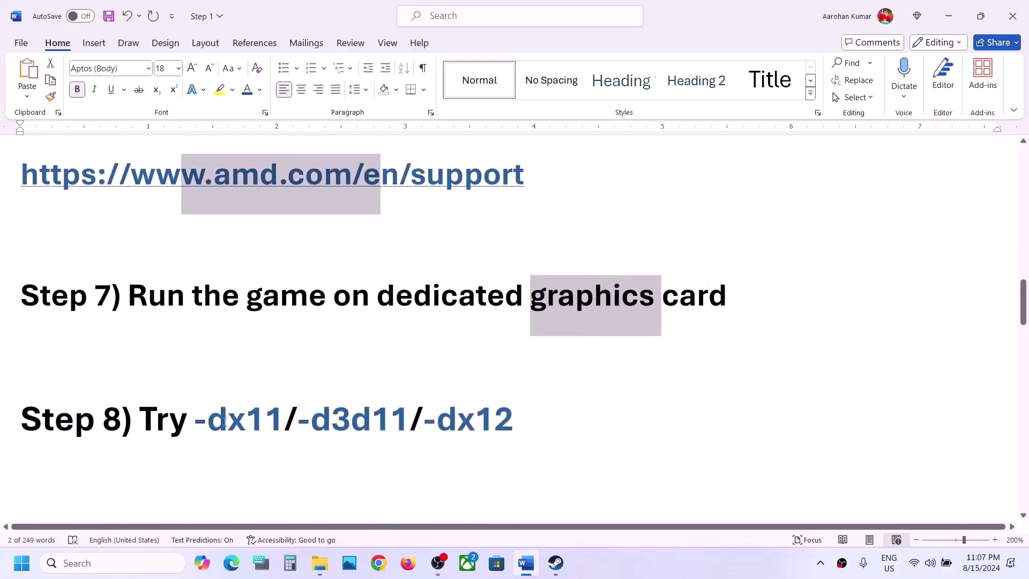
{"action": "left_click_drag", "start_coordinate": [224, 422], "coordinate": [577, 430]}
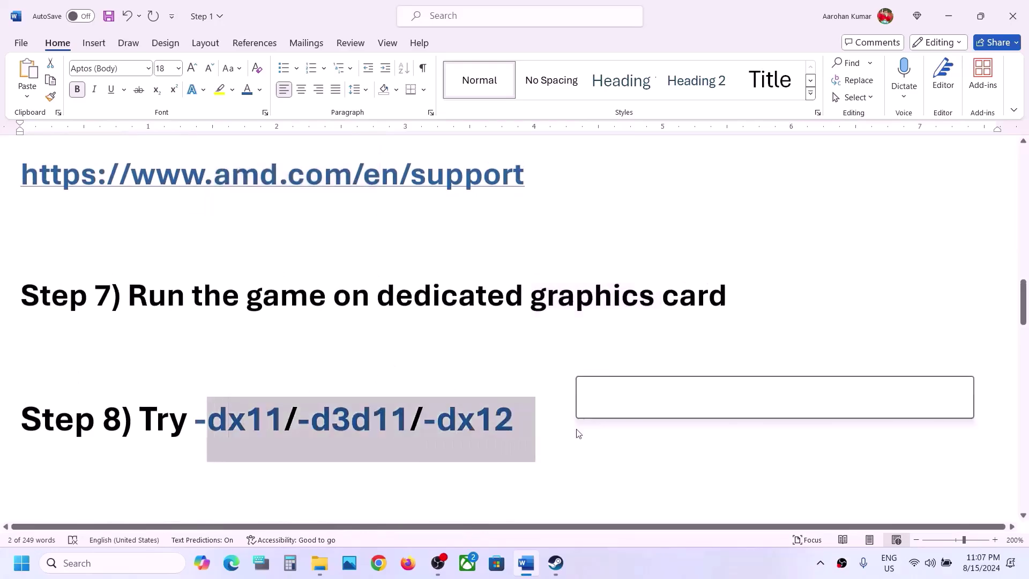
Step: Switch to Steam and enter -dx11 as the launch option in the Hunt: Showdown 1896 properties, closing the window
{"action": "left_click", "coordinate": [557, 565]}
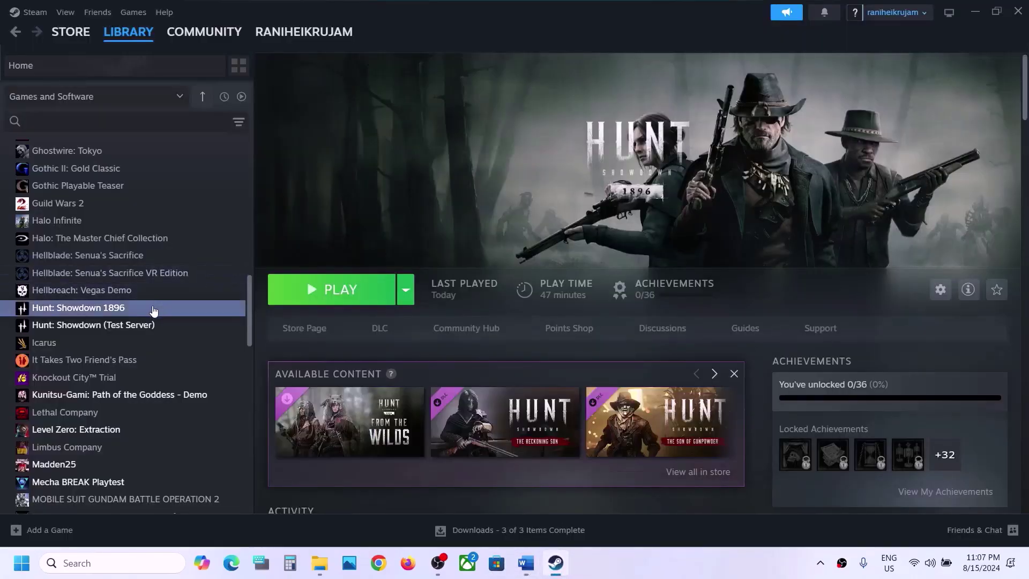
{"action": "right_click", "coordinate": [153, 309]}
{"action": "left_click", "coordinate": [184, 409]}
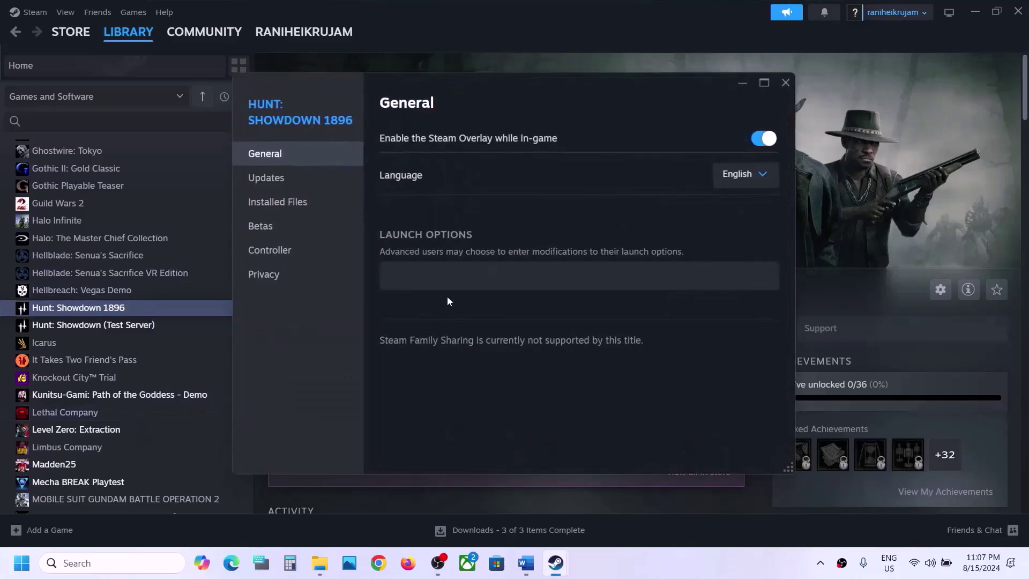
{"action": "left_click", "coordinate": [435, 266]}
{"action": "left_click", "coordinate": [784, 84]}
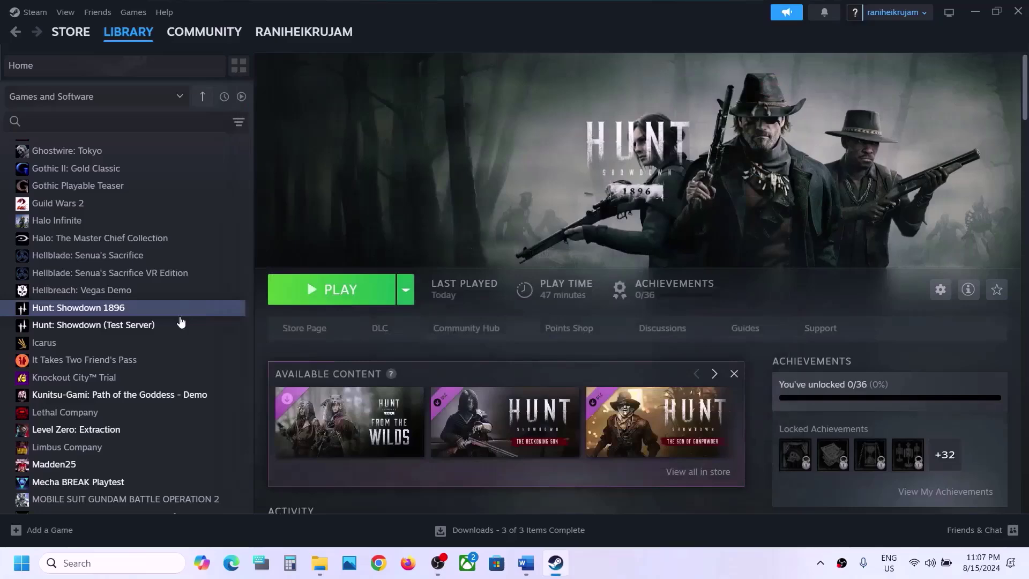
Step: Replace the launch option with -d3d11 in the Hunt: Showdown 1896 properties and close the window
{"action": "right_click", "coordinate": [141, 316]}
{"action": "left_click", "coordinate": [173, 416]}
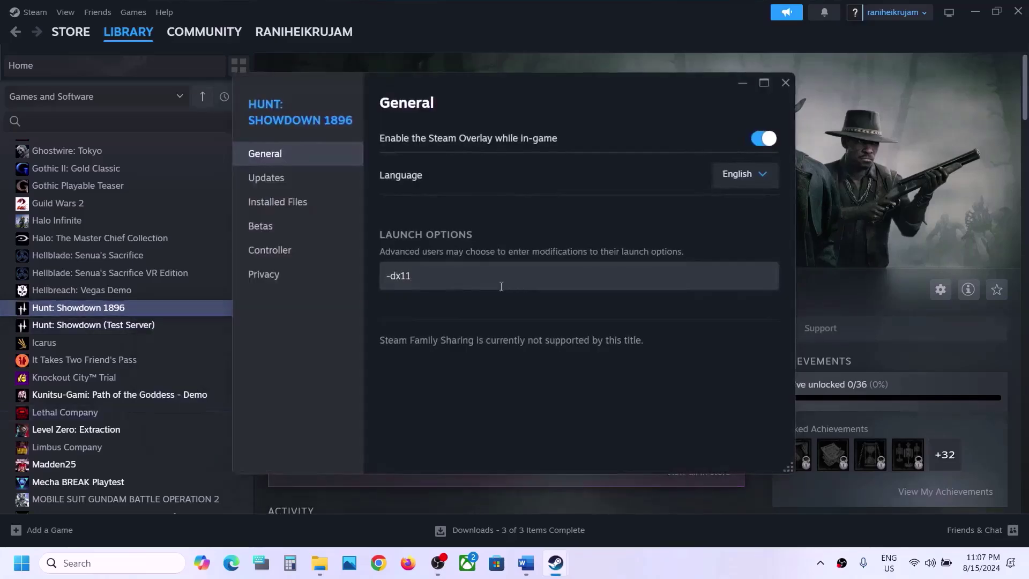
{"action": "key", "text": "ctrl+a"}
{"action": "type", "text": "-"}
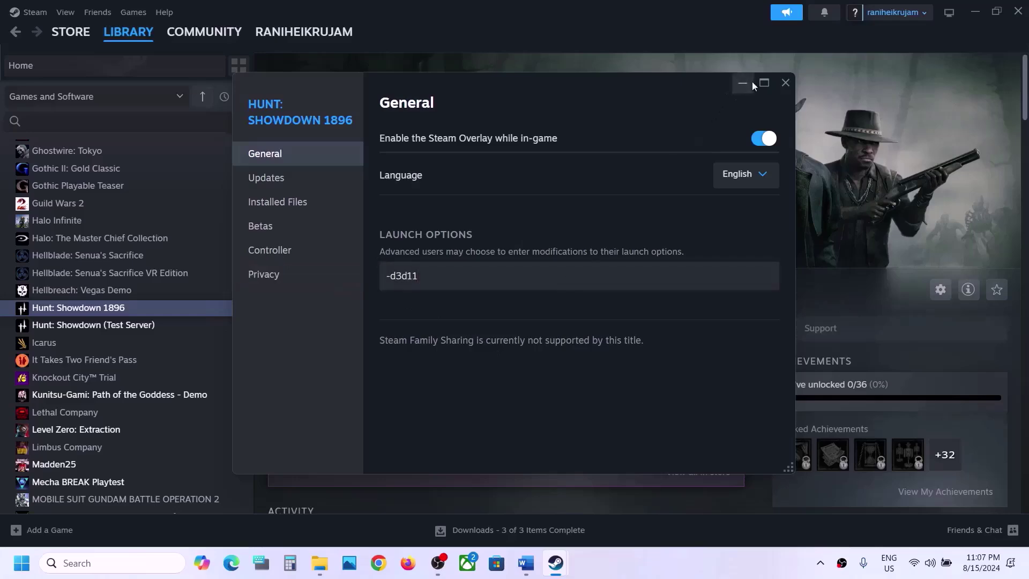
{"action": "left_click", "coordinate": [784, 82]}
Step: Reopen the Hunt: Showdown 1896 properties, set the launch option to -dx12 and close the window
{"action": "right_click", "coordinate": [152, 316]}
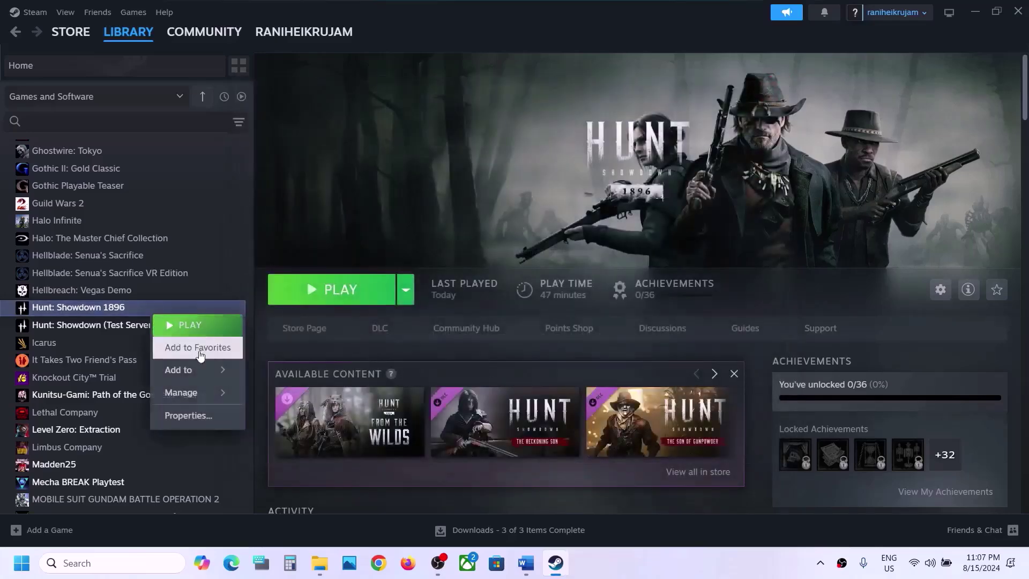
{"action": "left_click", "coordinate": [184, 413]}
{"action": "left_click", "coordinate": [489, 289]}
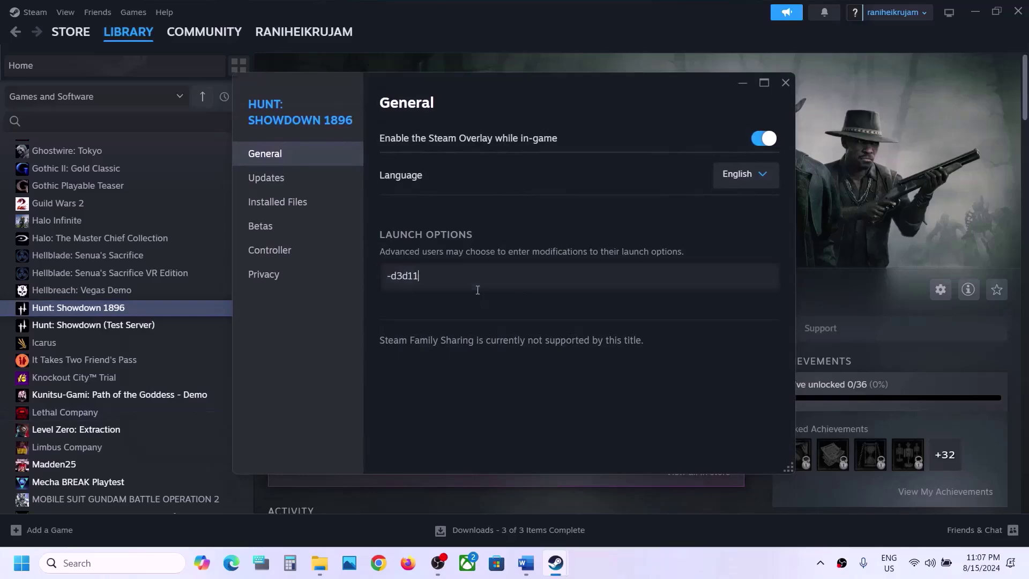
{"action": "key", "text": "ctrl+a"}
{"action": "type", "text": "-dx12"}
{"action": "left_click", "coordinate": [540, 370]}
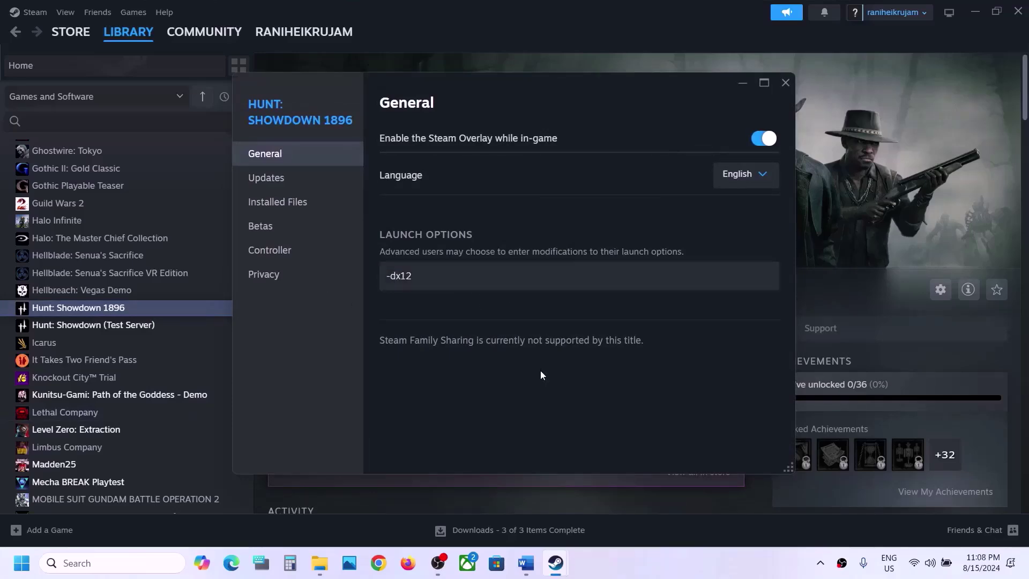
{"action": "left_click", "coordinate": [785, 83]}
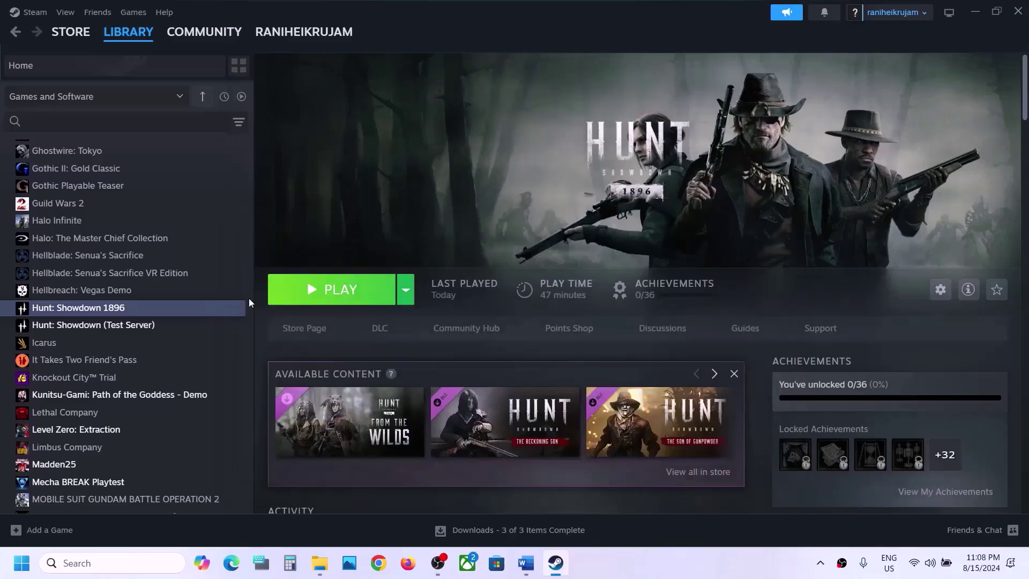
Step: Clear the launch options in the Hunt: Showdown 1896 properties and close the window
{"action": "right_click", "coordinate": [217, 308]}
{"action": "left_click", "coordinate": [285, 397]}
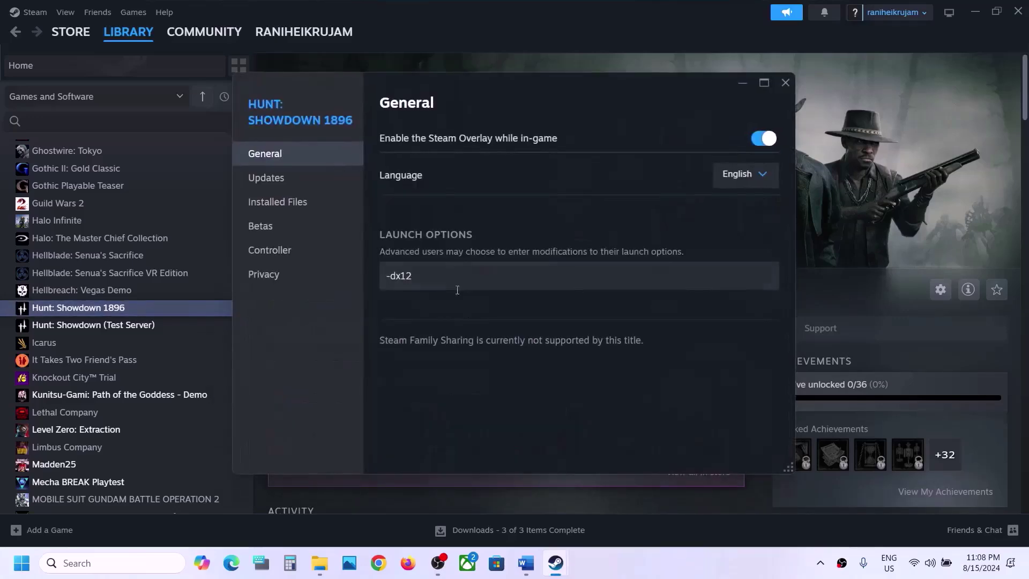
{"action": "left_click", "coordinate": [449, 278]}
{"action": "left_click_drag", "start_coordinate": [450, 278], "coordinate": [331, 288]}
{"action": "key", "text": "BackSpace"}
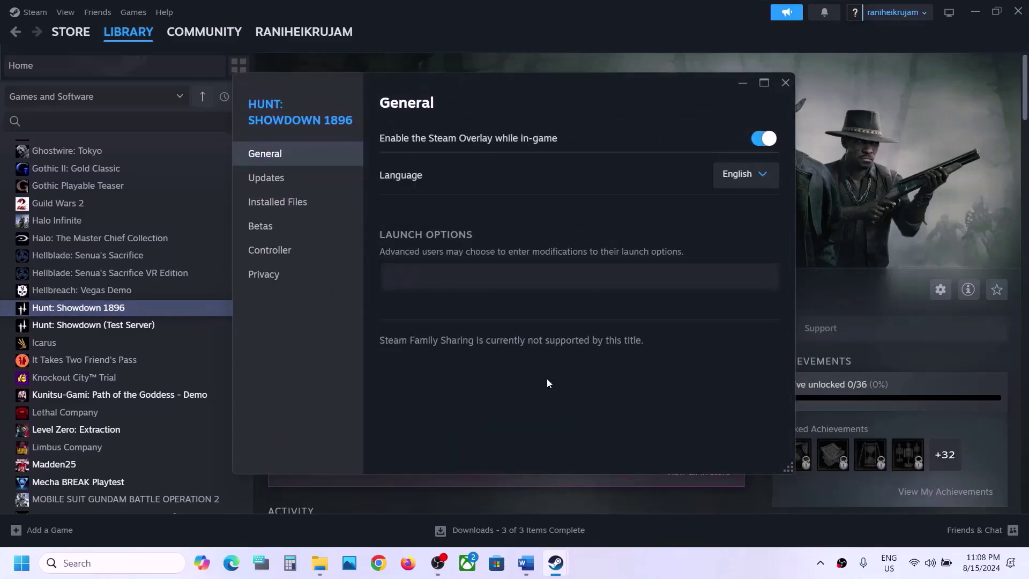
{"action": "left_click", "coordinate": [784, 83]}
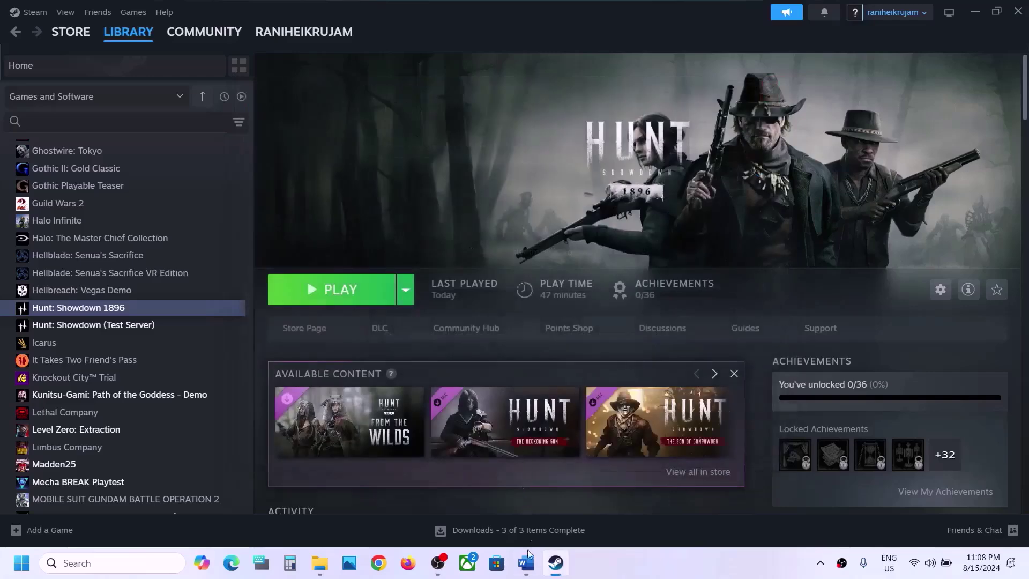
Step: Switch to the Word document and highlight the Step 9 text on rolling back the graphics driver
{"action": "left_click", "coordinate": [525, 563]}
{"action": "scroll", "coordinate": [497, 416], "scroll_direction": "down", "scroll_amount": 3}
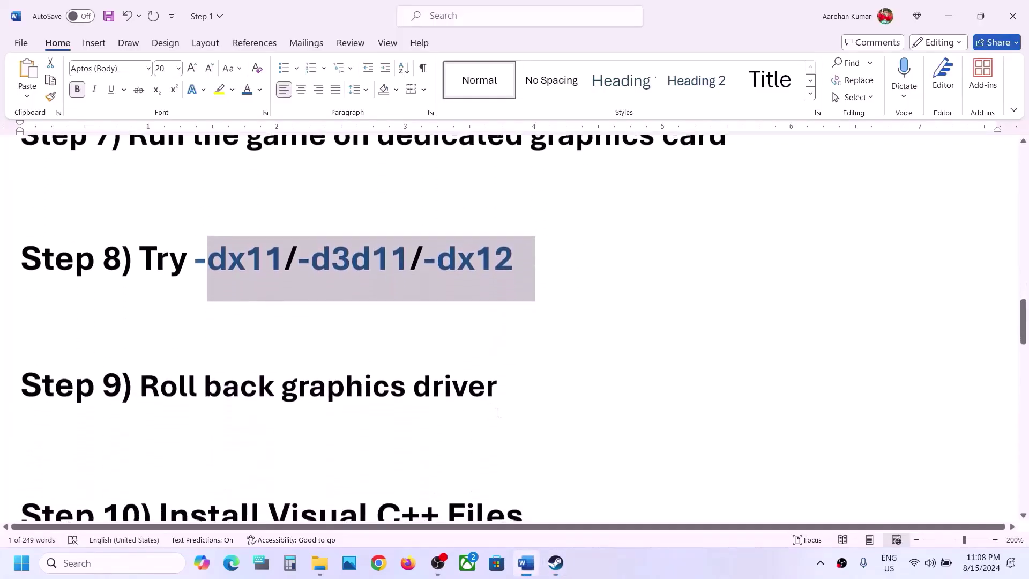
{"action": "left_click_drag", "start_coordinate": [191, 385], "coordinate": [546, 368]}
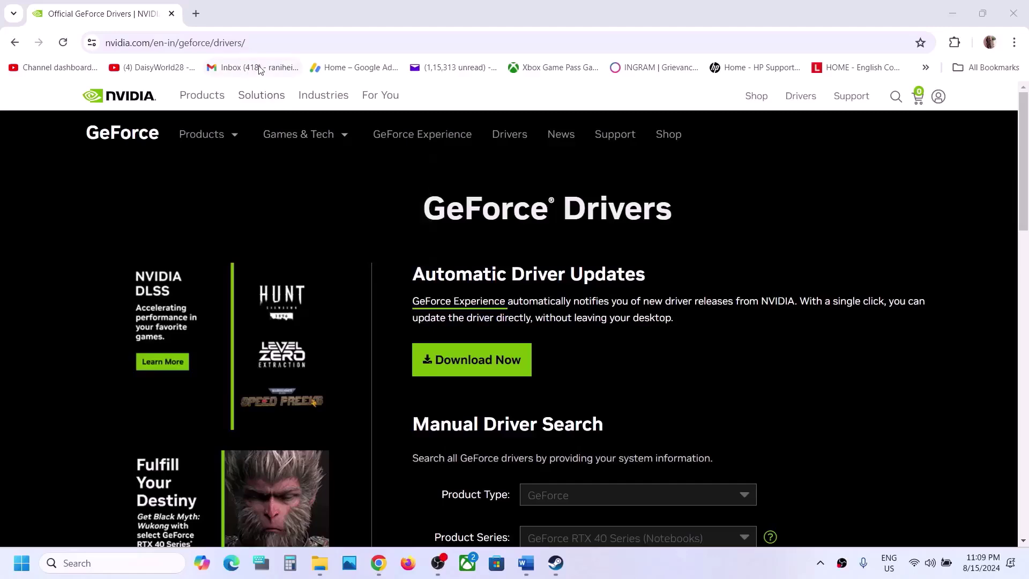
Step: On NVIDIA's GeForce Drivers page in Chrome, set the manual search's product series to GeForce RTX 30 Series (Notebooks), dismissing the notification request
{"action": "left_click", "coordinate": [253, 42]}
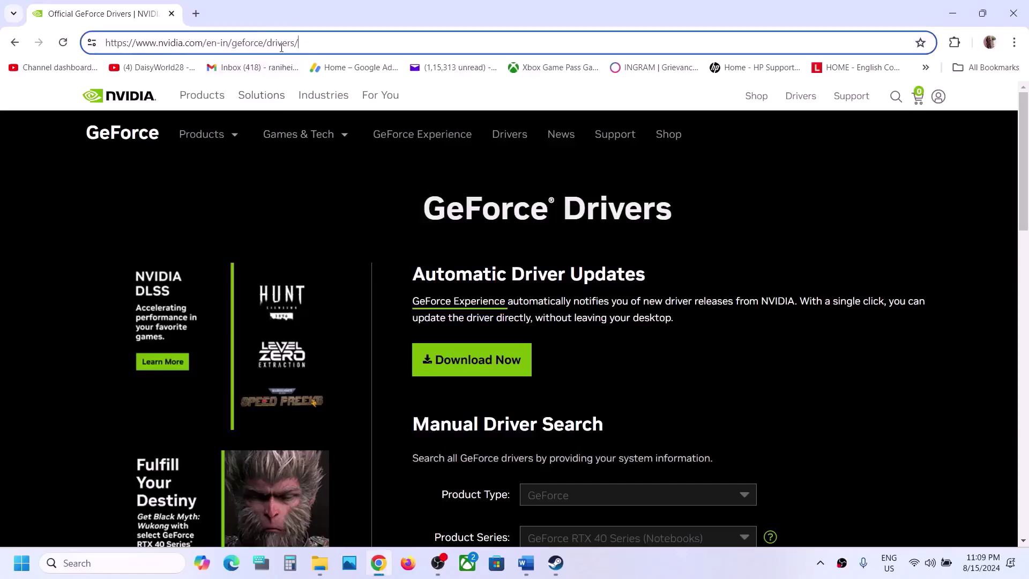
{"action": "scroll", "coordinate": [447, 276], "scroll_direction": "down", "scroll_amount": 5}
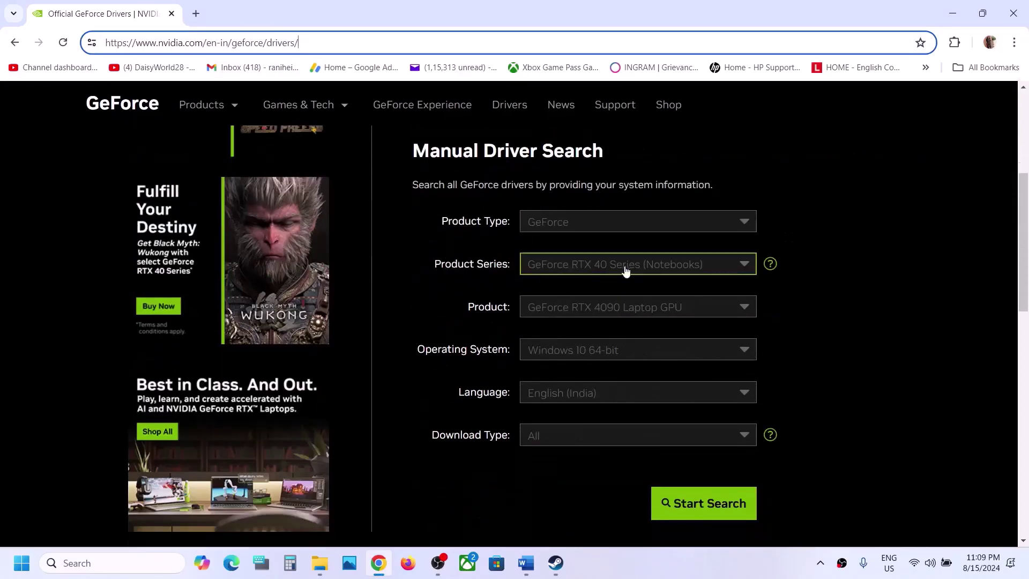
{"action": "left_click", "coordinate": [640, 269]}
{"action": "left_click", "coordinate": [640, 270]}
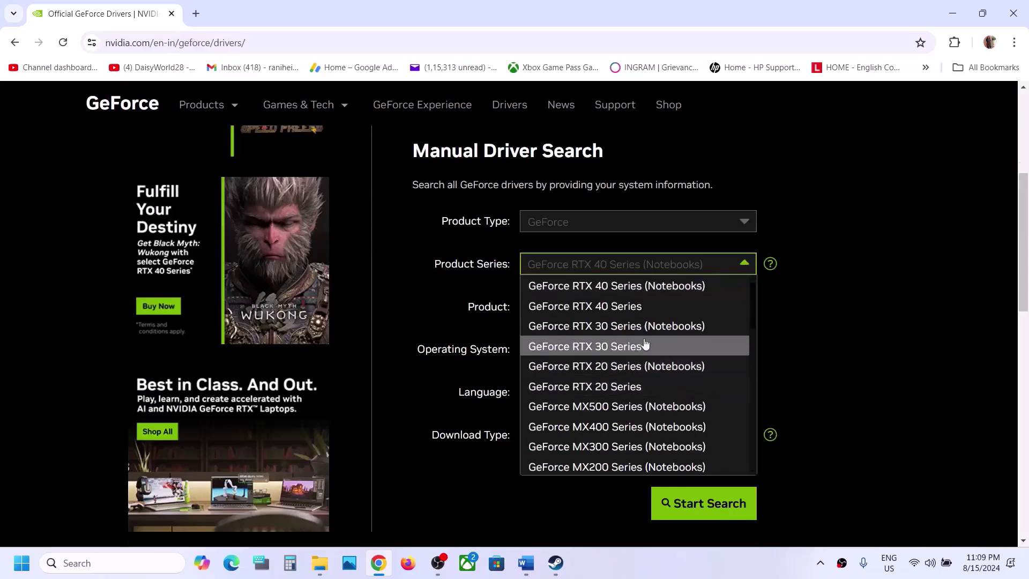
{"action": "left_click", "coordinate": [646, 333]}
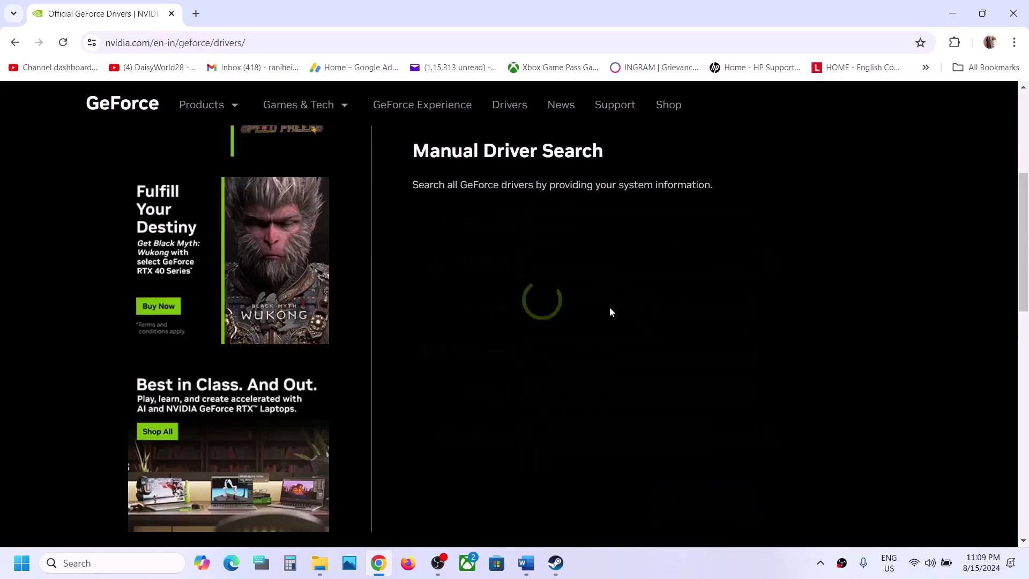
{"action": "left_click", "coordinate": [560, 172]}
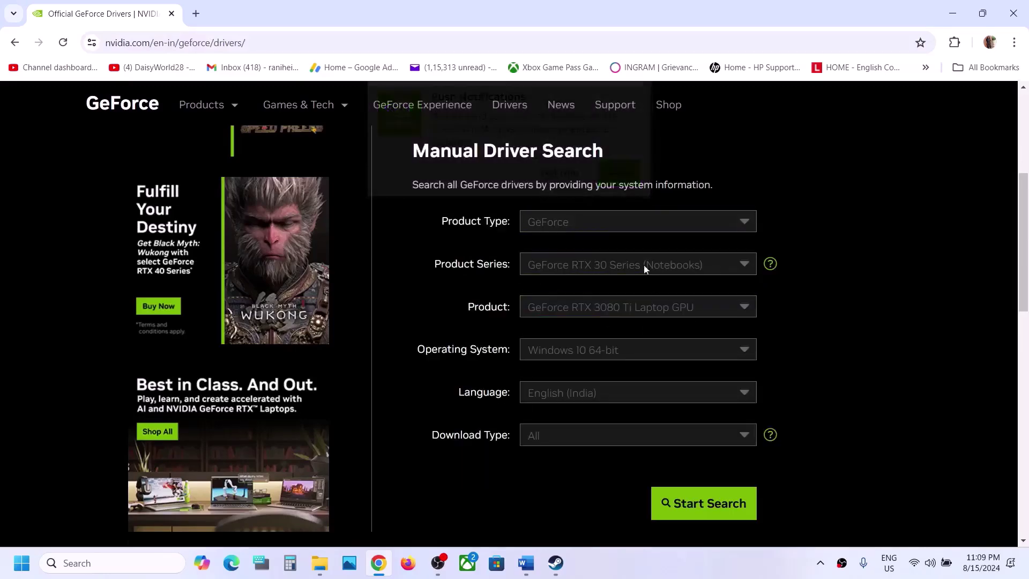
Step: Choose GeForce RTX 3050 Laptop GPU and Windows 11, and start the driver search
{"action": "left_click", "coordinate": [640, 315]}
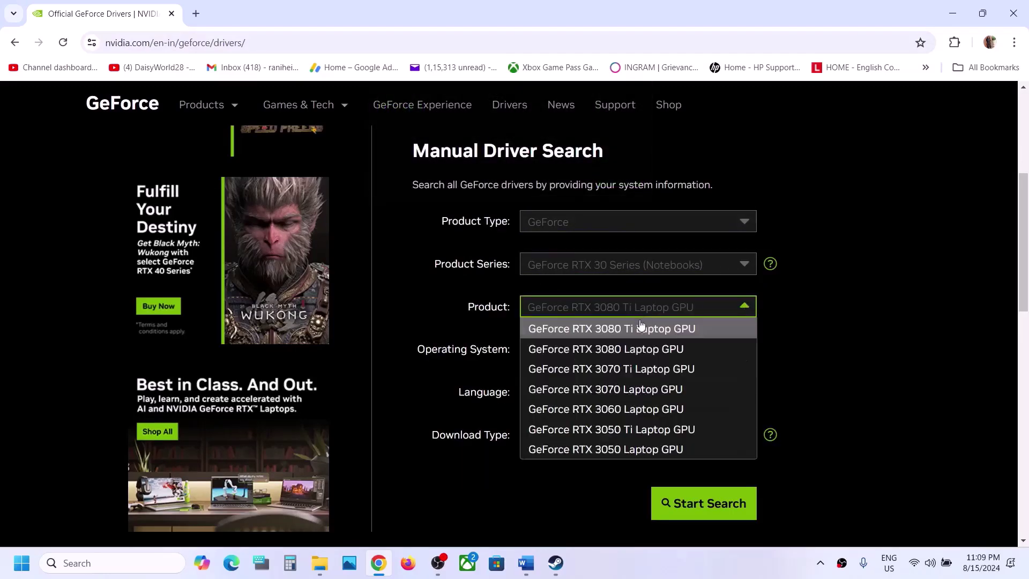
{"action": "left_click", "coordinate": [627, 453]}
{"action": "left_click", "coordinate": [623, 353]}
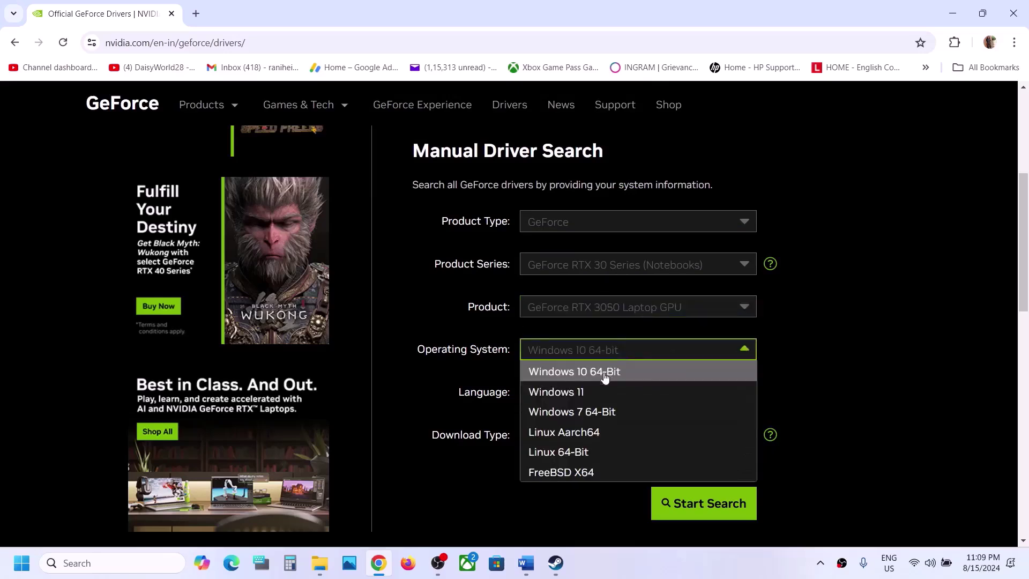
{"action": "left_click", "coordinate": [588, 403]}
{"action": "left_click", "coordinate": [700, 502]}
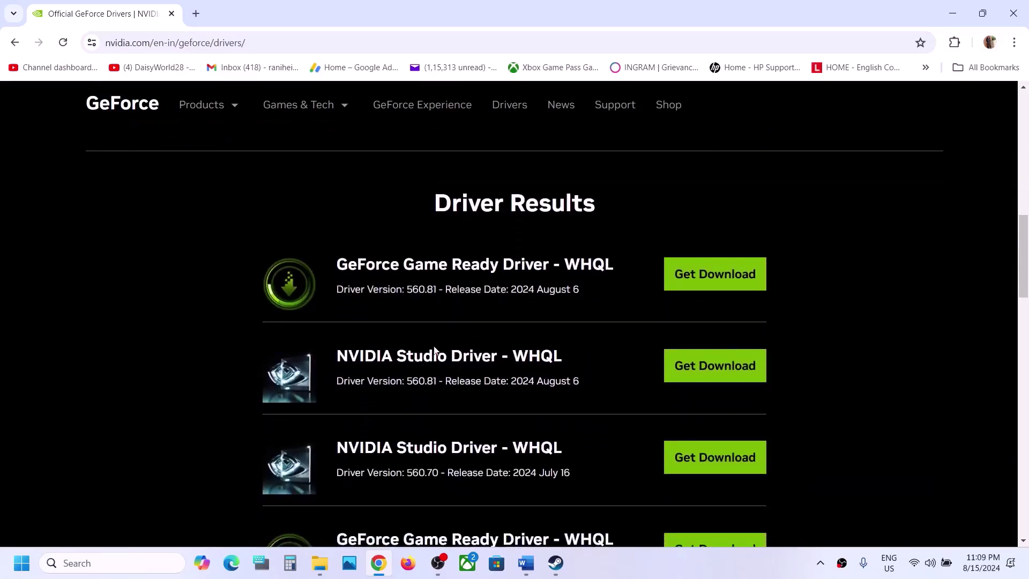
Step: Compare the listed GeForce Game Ready Driver versions and download the older 560.70 driver released 2024 July 16
{"action": "scroll", "coordinate": [432, 306], "scroll_direction": "down", "scroll_amount": 1}
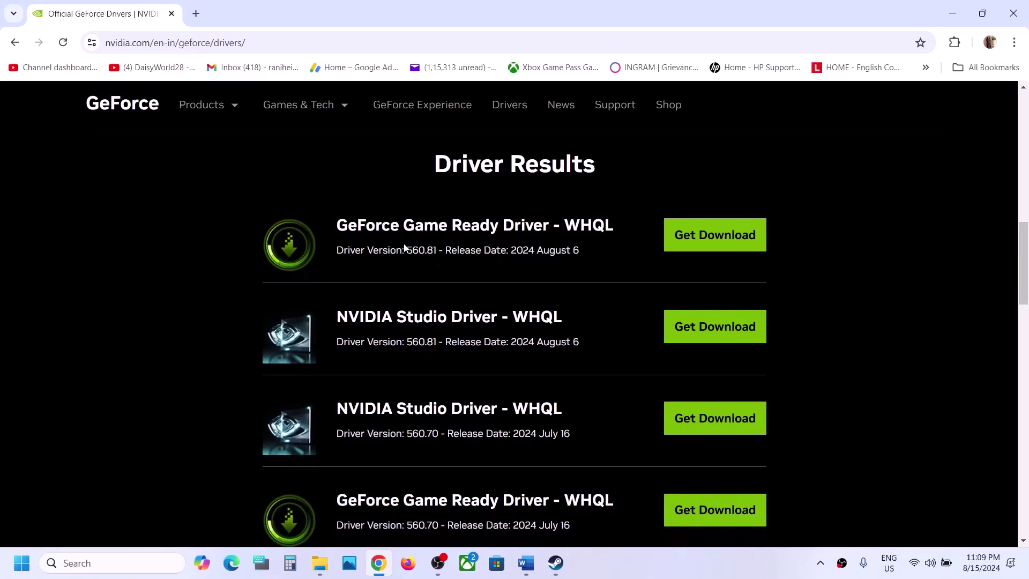
{"action": "left_click_drag", "start_coordinate": [405, 250], "coordinate": [436, 250]}
{"action": "scroll", "coordinate": [436, 250], "scroll_direction": "down", "scroll_amount": 2}
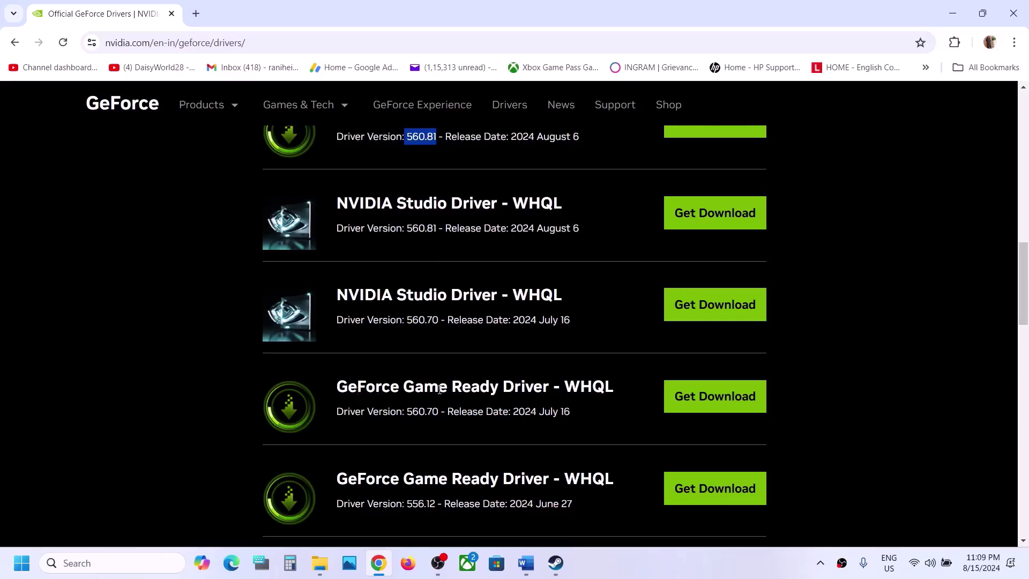
{"action": "left_click_drag", "start_coordinate": [407, 412], "coordinate": [429, 414]}
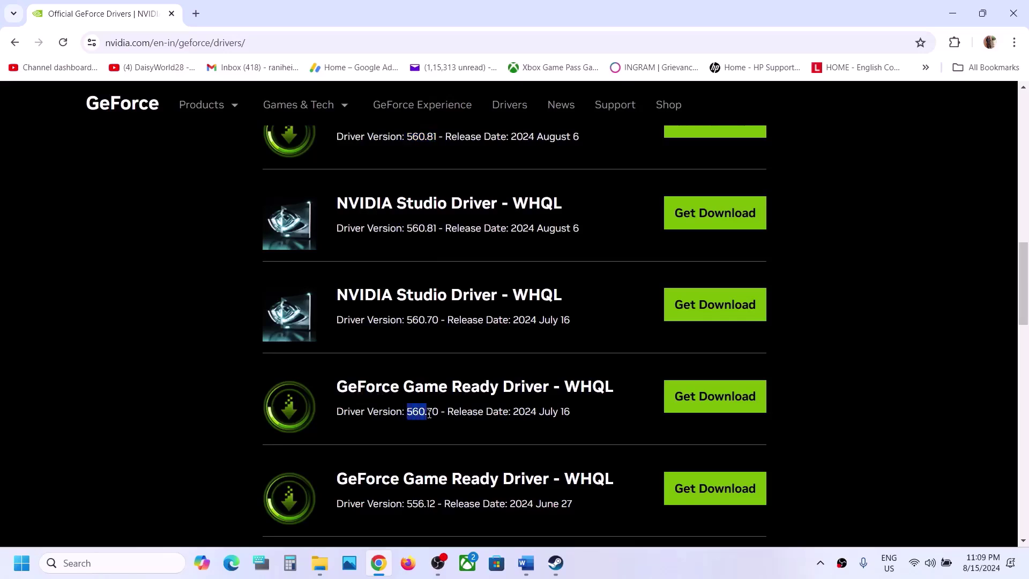
{"action": "scroll", "coordinate": [439, 413], "scroll_direction": "down", "scroll_amount": 1}
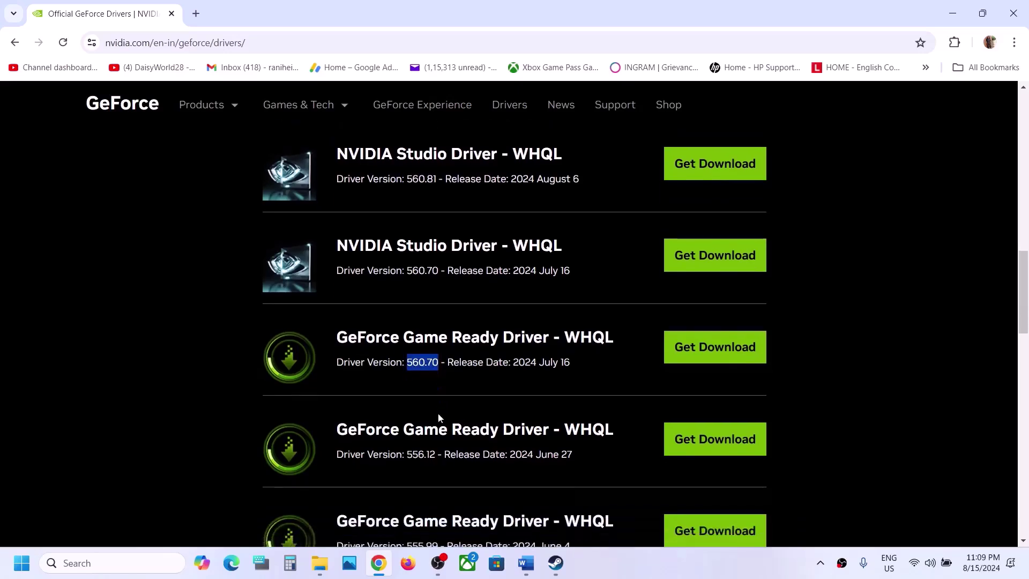
{"action": "left_click_drag", "start_coordinate": [406, 455], "coordinate": [436, 455]}
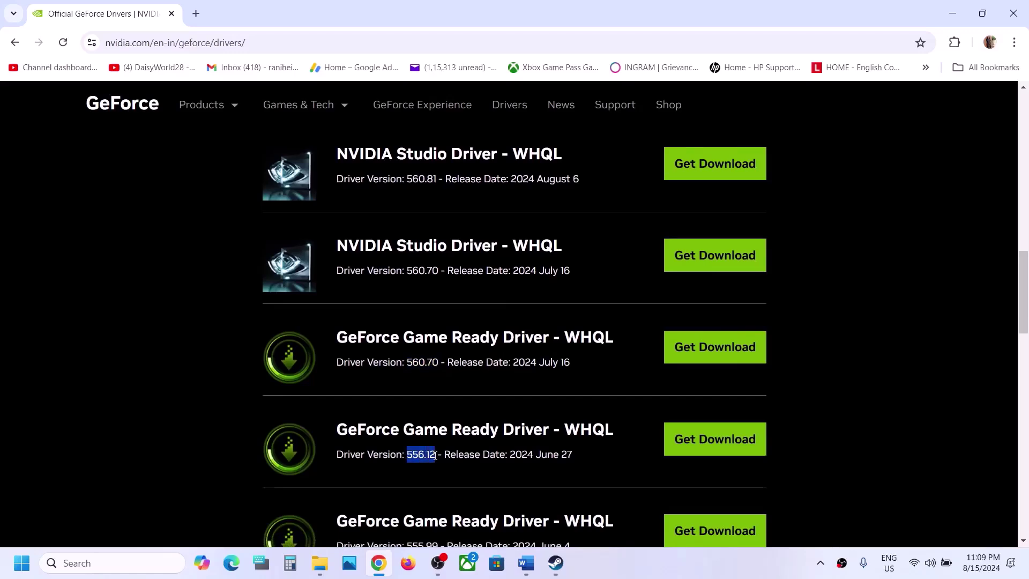
{"action": "left_click_drag", "start_coordinate": [407, 363], "coordinate": [435, 363]}
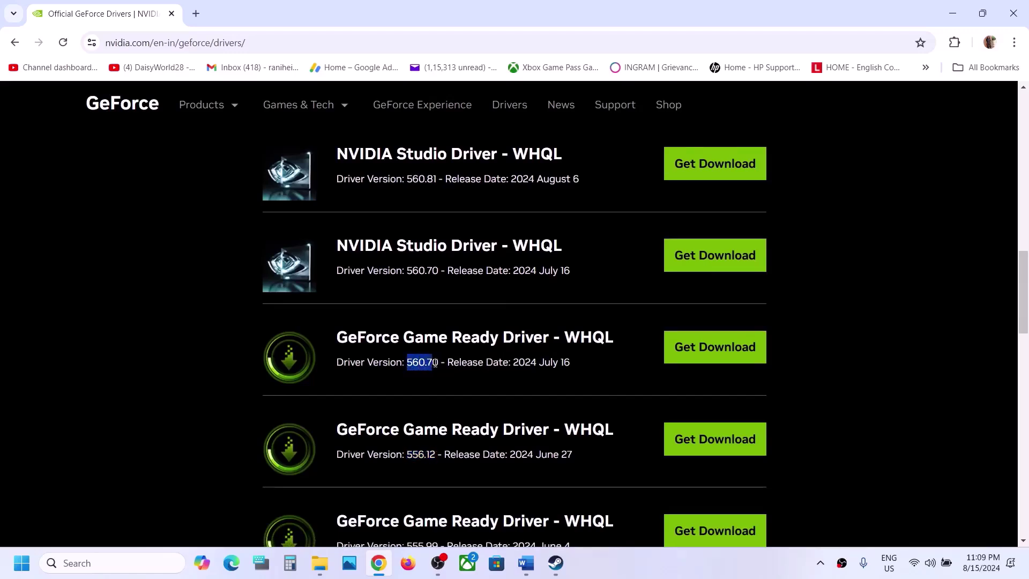
{"action": "left_click", "coordinate": [684, 353]}
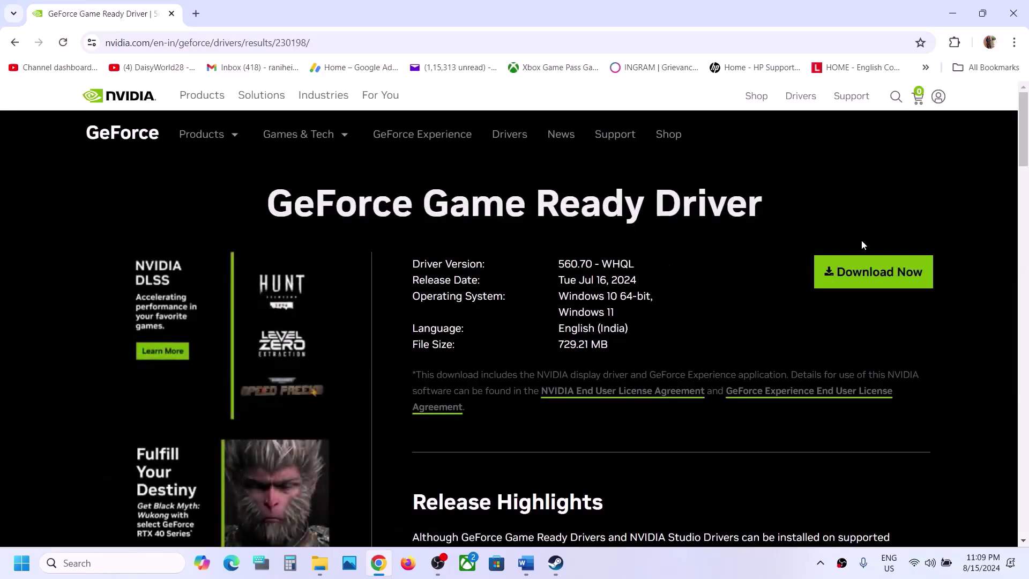
{"action": "left_click", "coordinate": [870, 264]}
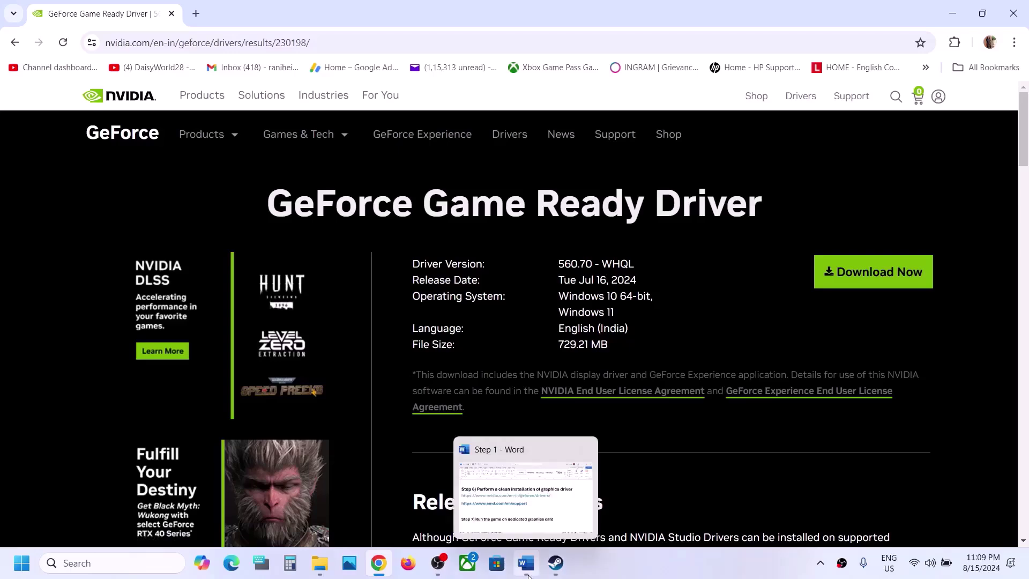
Step: Return to the Word document and highlight "clean installation" in Step 6 and the roll-back text in Step 9
{"action": "left_click", "coordinate": [529, 518]}
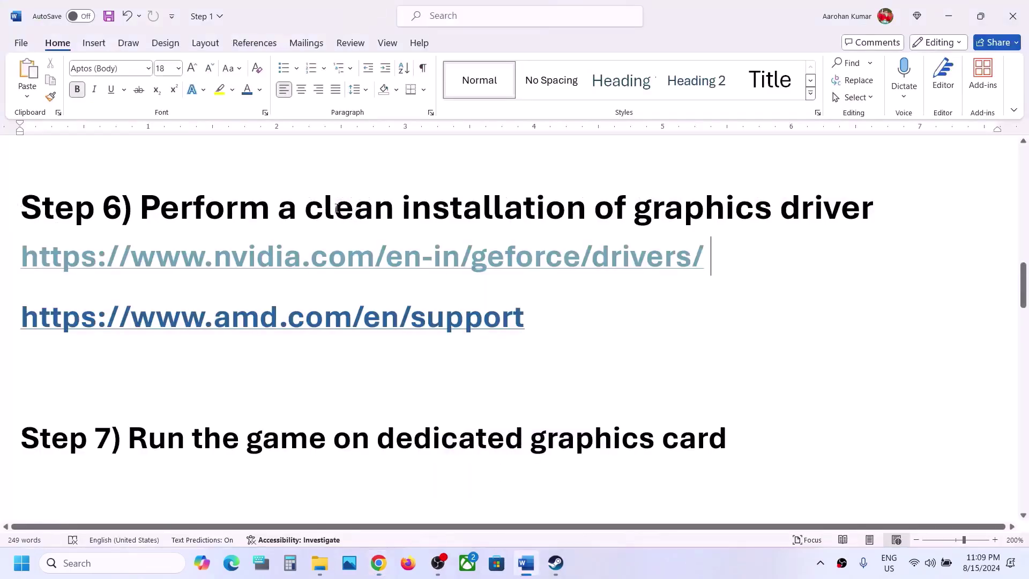
{"action": "left_click_drag", "start_coordinate": [305, 210], "coordinate": [528, 218]}
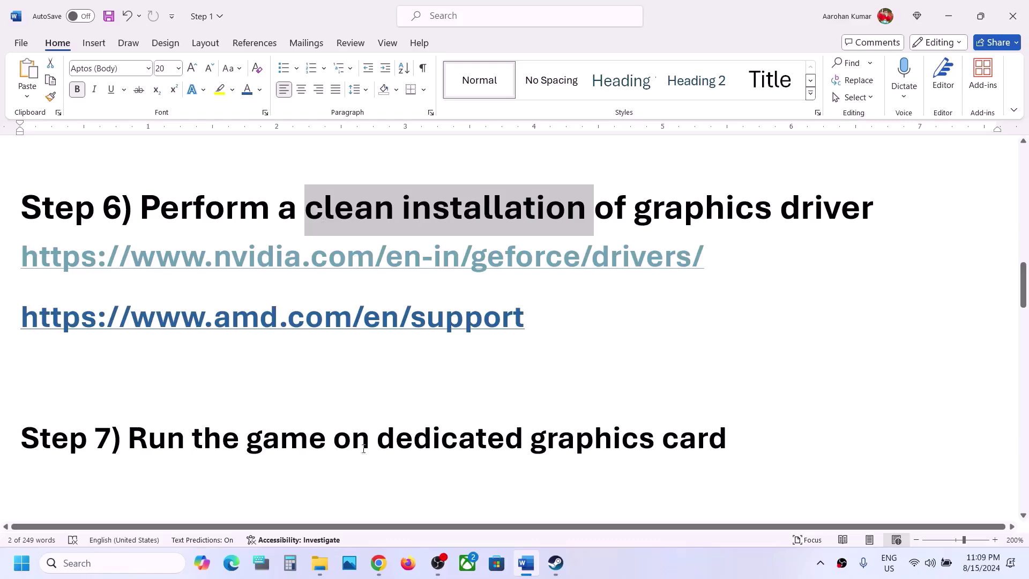
{"action": "scroll", "coordinate": [321, 462], "scroll_direction": "down", "scroll_amount": 6}
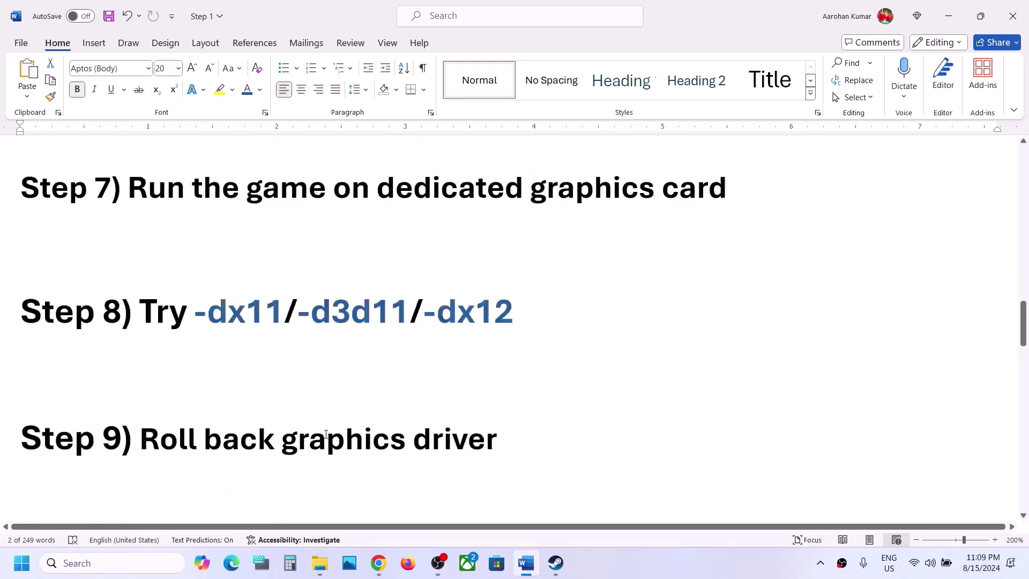
{"action": "left_click_drag", "start_coordinate": [230, 358], "coordinate": [498, 358]}
{"action": "scroll", "coordinate": [443, 356], "scroll_direction": "up", "scroll_amount": 6}
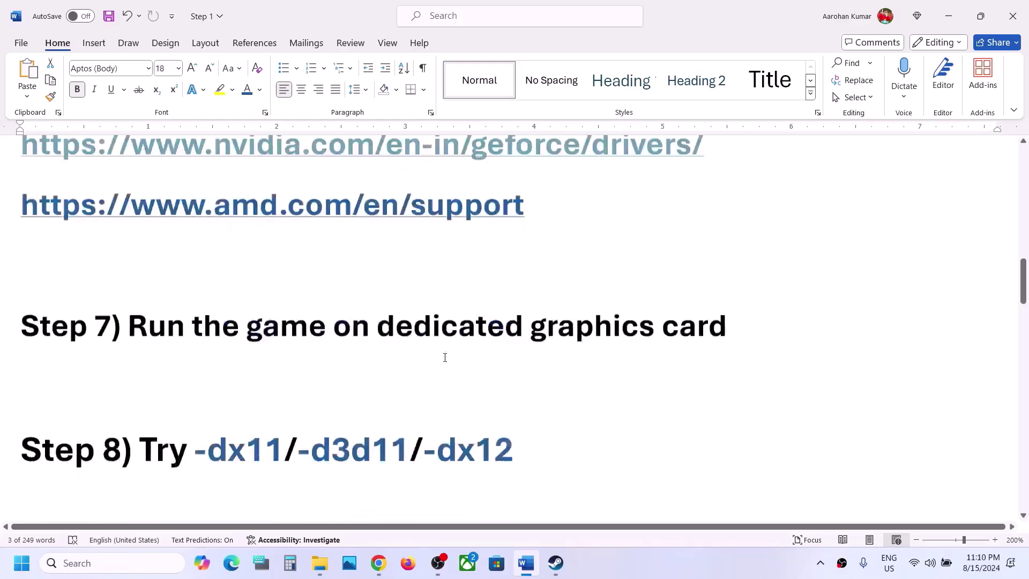
{"action": "left_click_drag", "start_coordinate": [559, 352], "coordinate": [5, 357]}
{"action": "key", "text": "ctrl+c"}
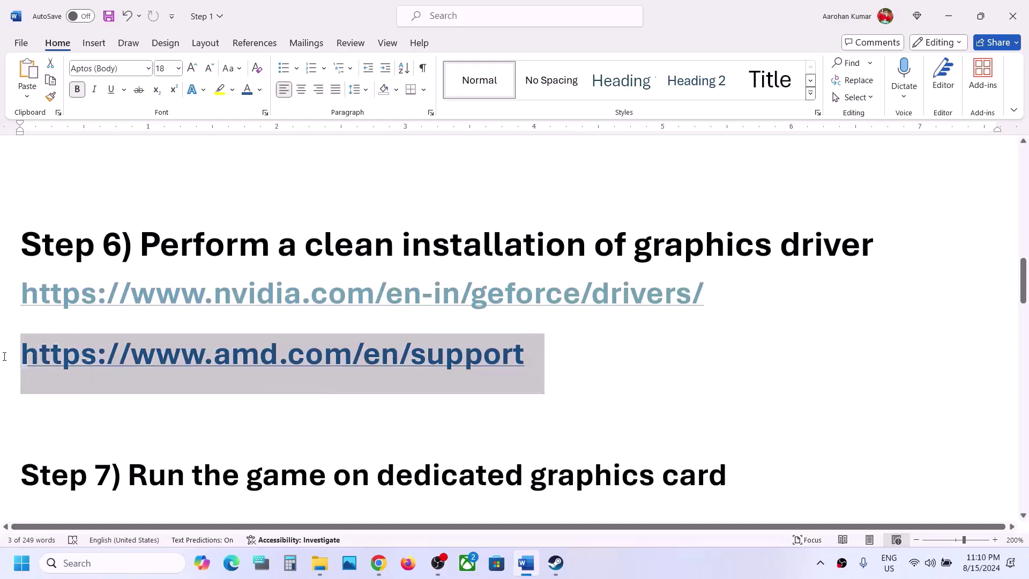
Step: Switch to Chrome, open the copied AMD support link in a new tab and go to the product search section
{"action": "left_click", "coordinate": [379, 498]}
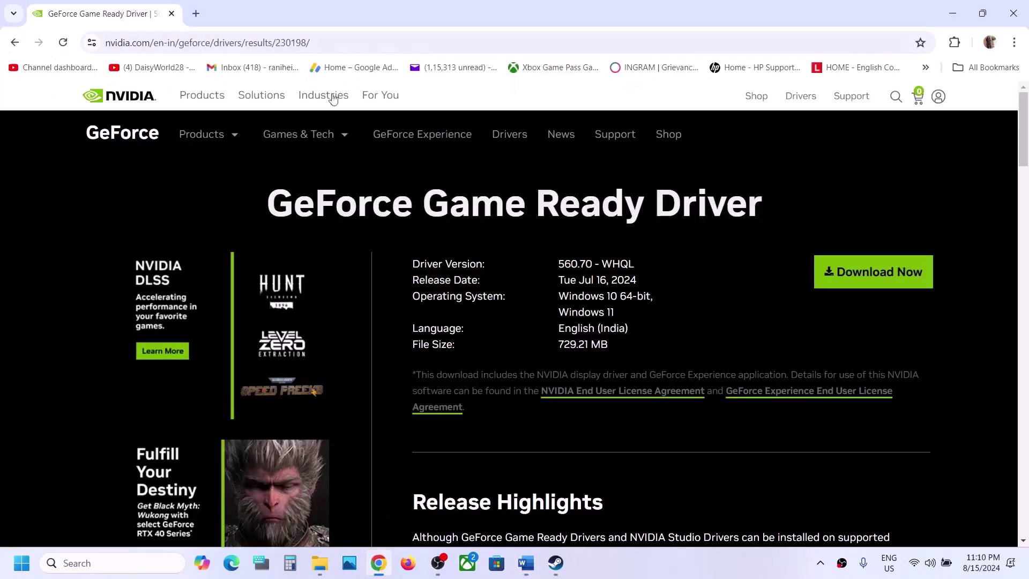
{"action": "left_click", "coordinate": [193, 15]}
{"action": "key", "text": "ctrl+v"}
{"action": "key", "text": "Return"}
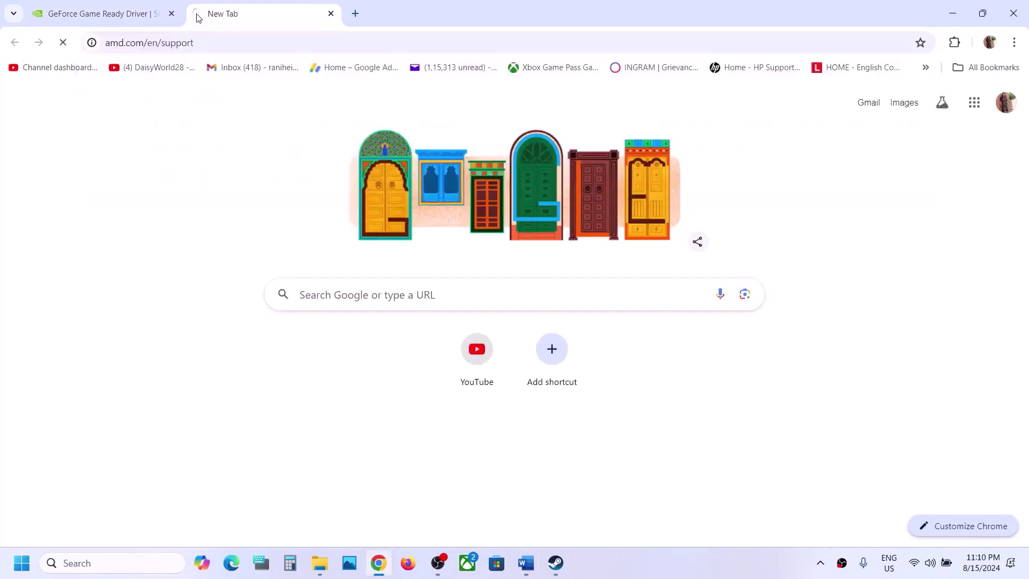
{"action": "scroll", "coordinate": [261, 254], "scroll_direction": "down", "scroll_amount": 8}
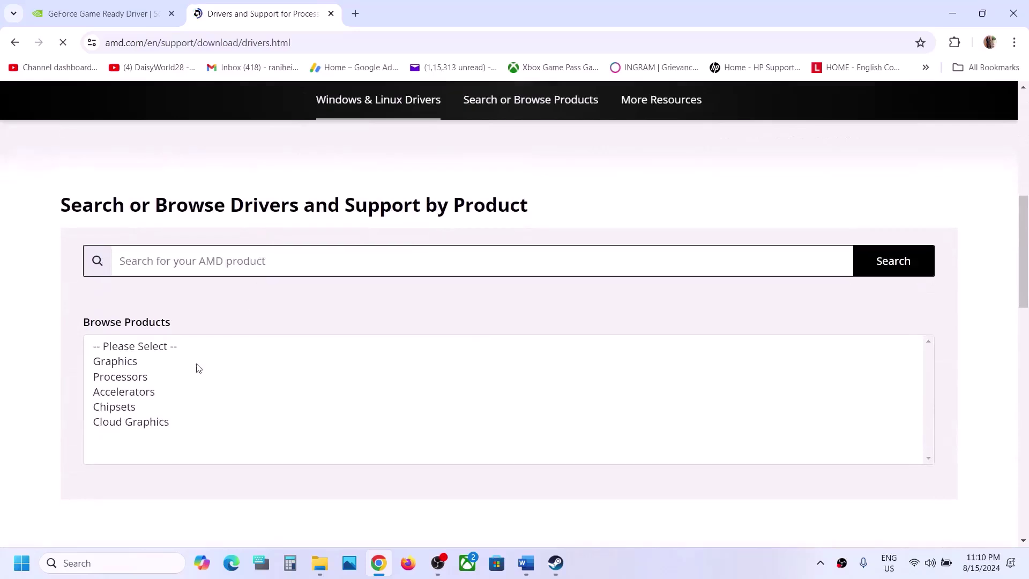
Step: Look up AMD drivers for Graphics, Radeon RX, Radeon RX 7000 Series, model AMD Radeon RX 7900 XTX, and submit the selection
{"action": "left_click", "coordinate": [115, 361]}
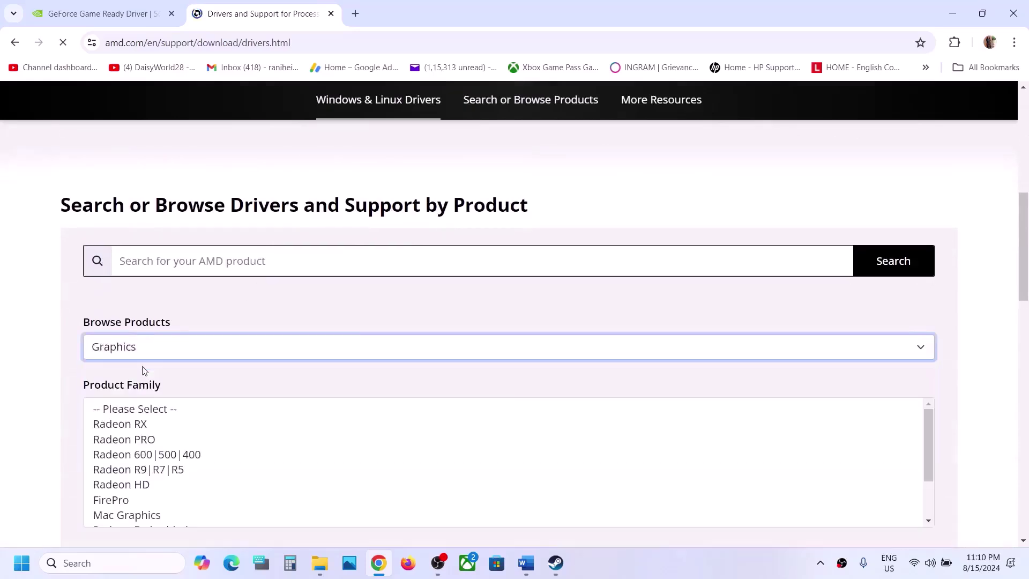
{"action": "left_click", "coordinate": [149, 426]}
{"action": "scroll", "coordinate": [149, 430], "scroll_direction": "down", "scroll_amount": 3}
{"action": "left_click", "coordinate": [186, 346]}
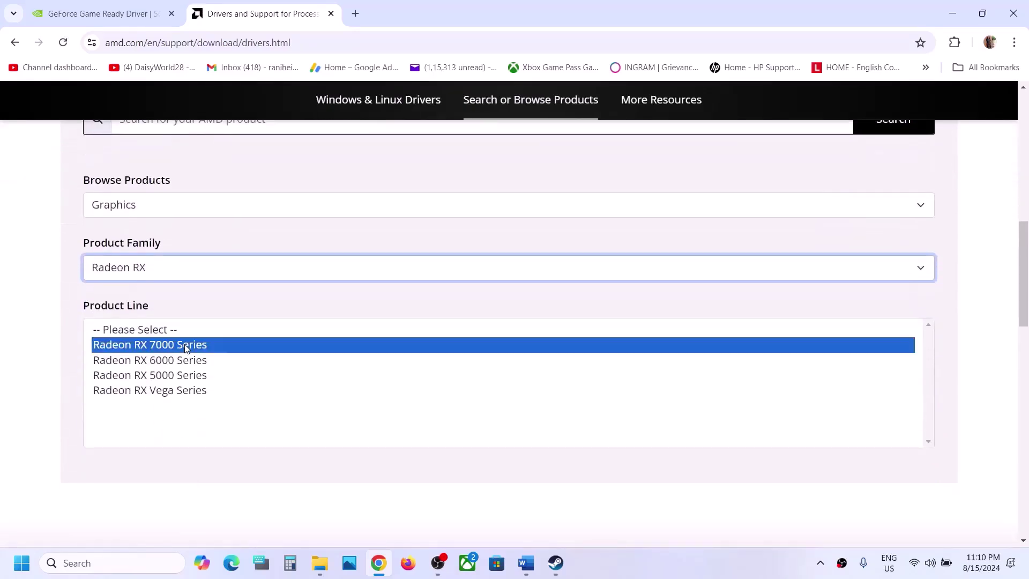
{"action": "scroll", "coordinate": [258, 369], "scroll_direction": "down", "scroll_amount": 2}
{"action": "left_click", "coordinate": [195, 327]}
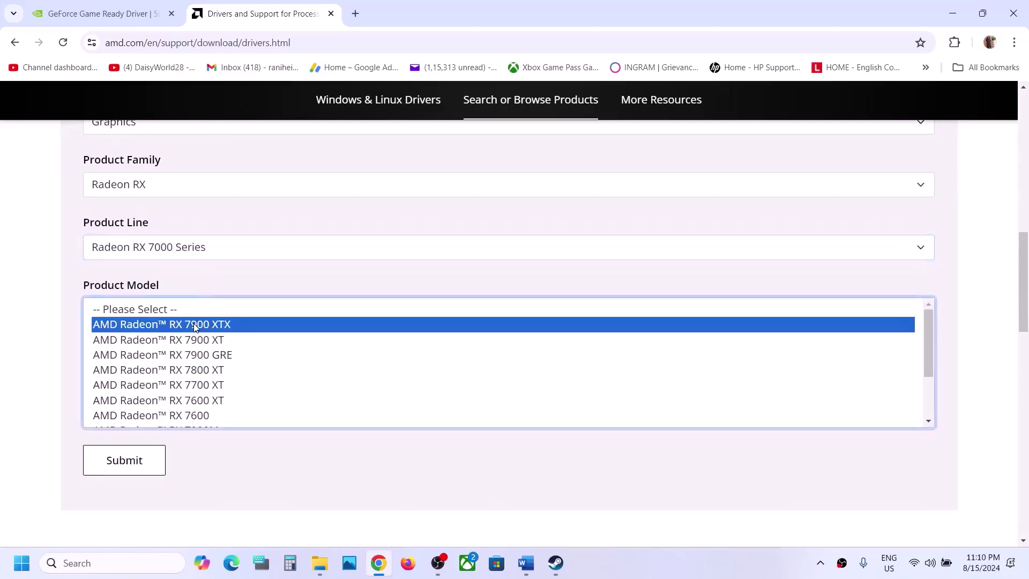
{"action": "scroll", "coordinate": [198, 400], "scroll_direction": "down", "scroll_amount": 1}
{"action": "left_click", "coordinate": [134, 330]}
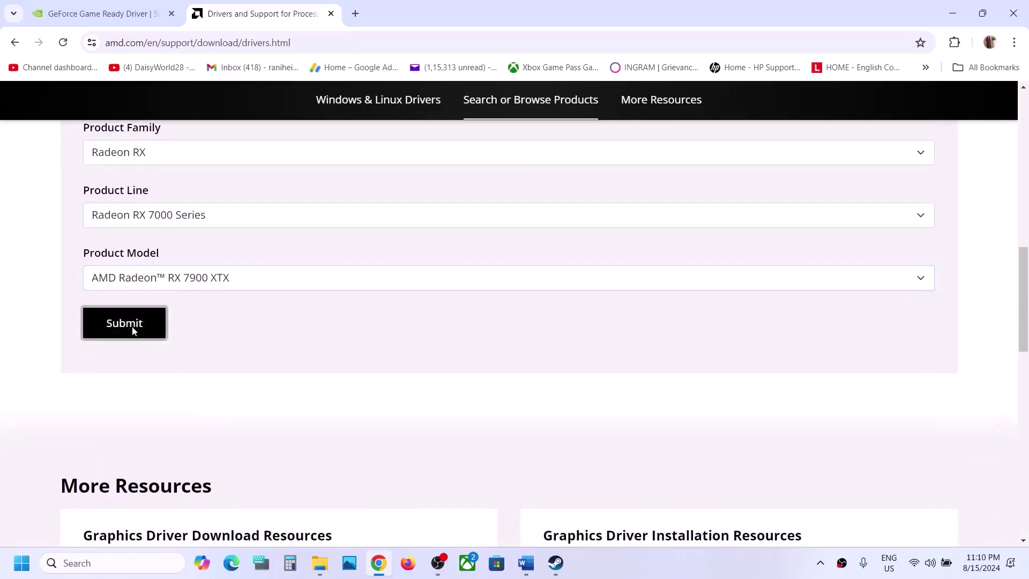
Step: Open the Previous Drivers page for the RX 7900 XTX and expand the Windows 11 - 64-Bit Edition list
{"action": "scroll", "coordinate": [214, 370], "scroll_direction": "down", "scroll_amount": 4}
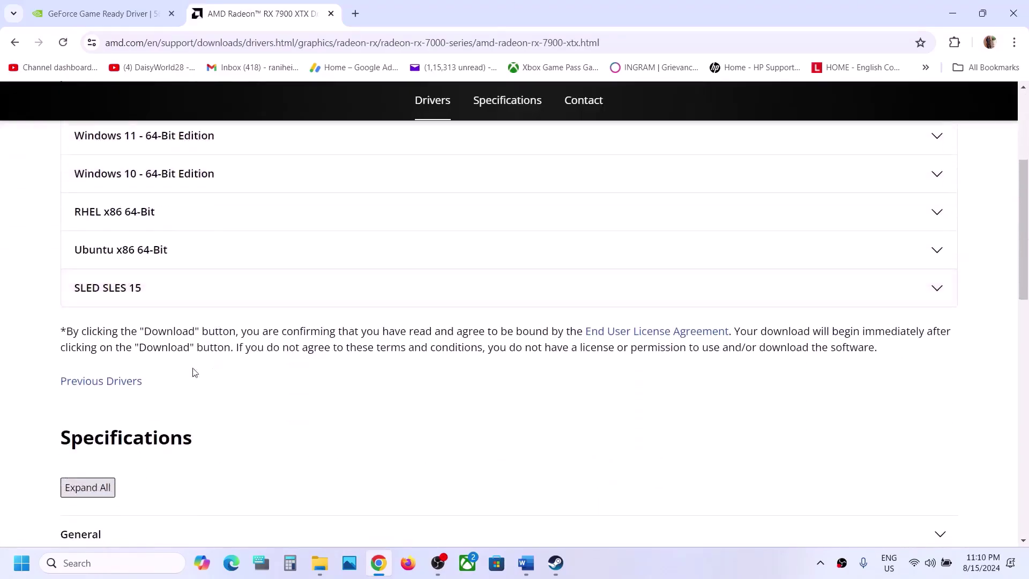
{"action": "left_click", "coordinate": [107, 382]}
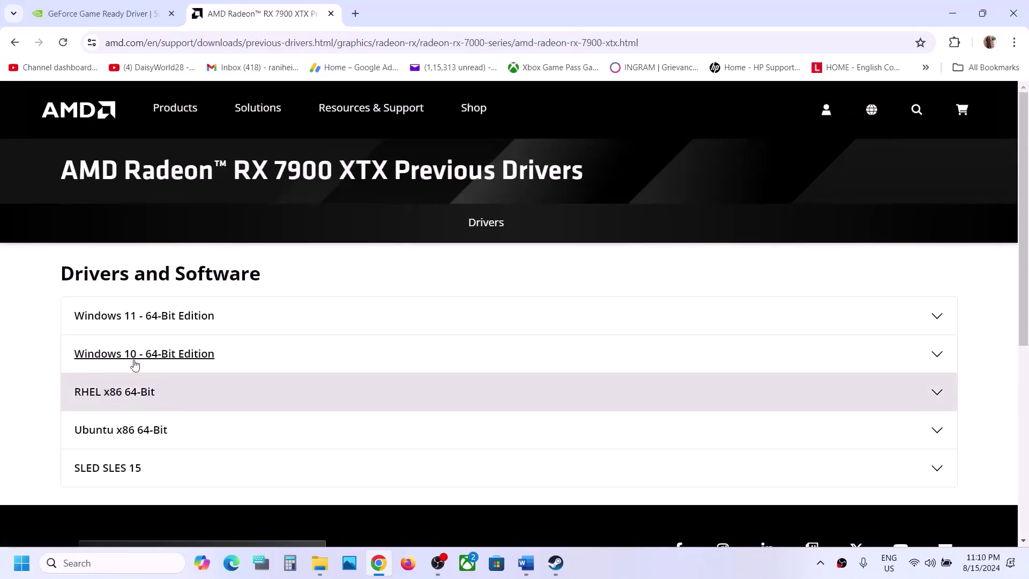
{"action": "scroll", "coordinate": [139, 343], "scroll_direction": "down", "scroll_amount": 1}
{"action": "left_click", "coordinate": [157, 304]}
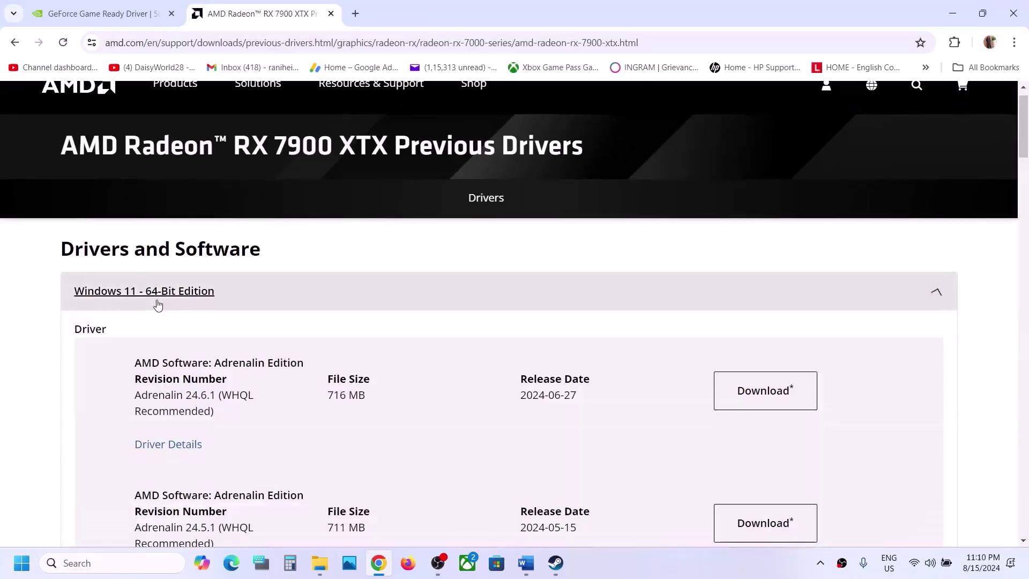
{"action": "scroll", "coordinate": [157, 304], "scroll_direction": "down", "scroll_amount": 3}
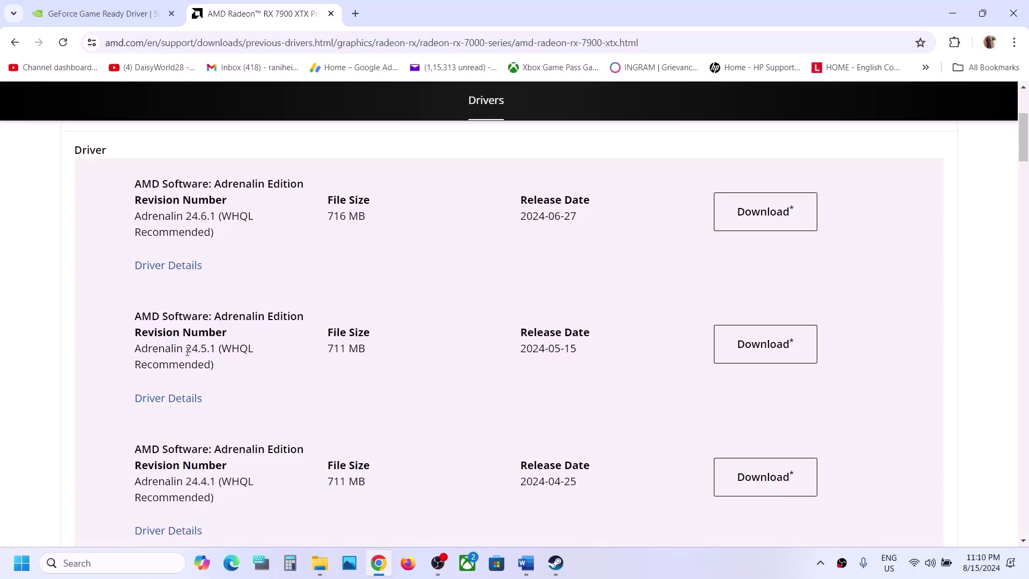
Step: Highlight revision number 24.5.1 among the previous Adrenalin drivers, and switch to the Hunt: Showdown 1896 page in Steam
{"action": "left_click_drag", "start_coordinate": [187, 351], "coordinate": [200, 349]}
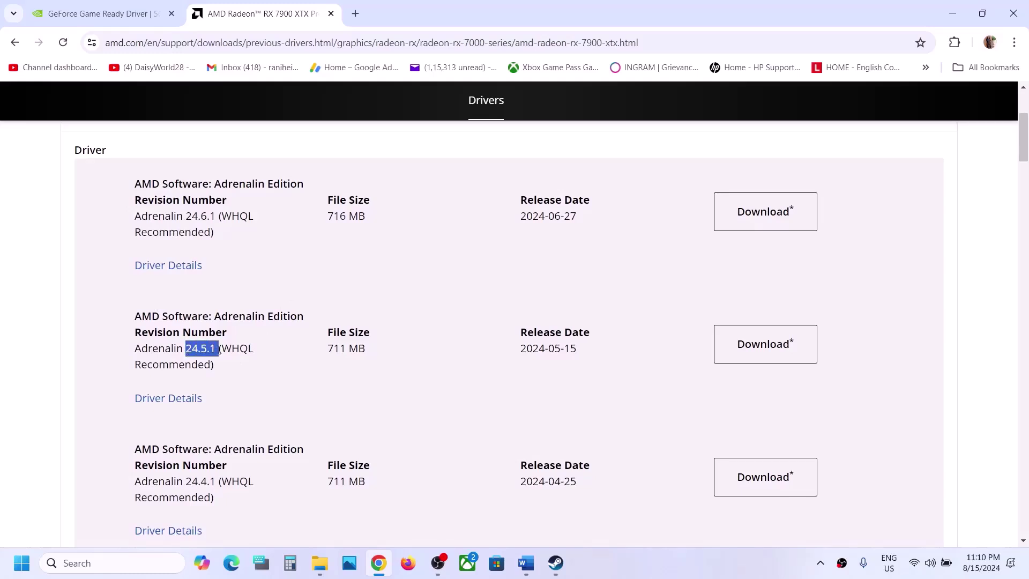
{"action": "scroll", "coordinate": [257, 454], "scroll_direction": "down", "scroll_amount": 1}
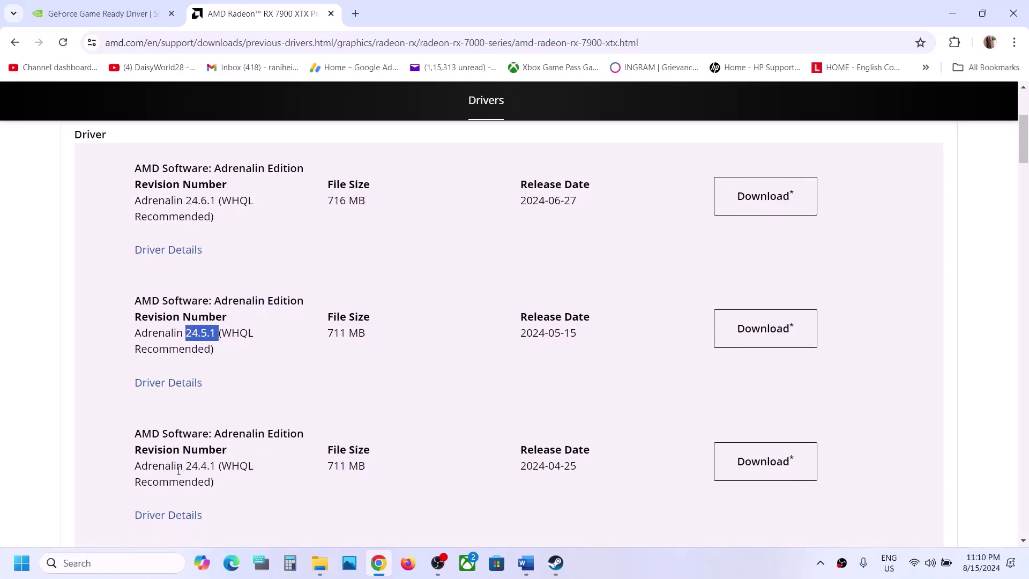
{"action": "left_click", "coordinate": [185, 334]}
{"action": "left_click_drag", "start_coordinate": [184, 334], "coordinate": [231, 334]}
{"action": "left_click", "coordinate": [555, 563]}
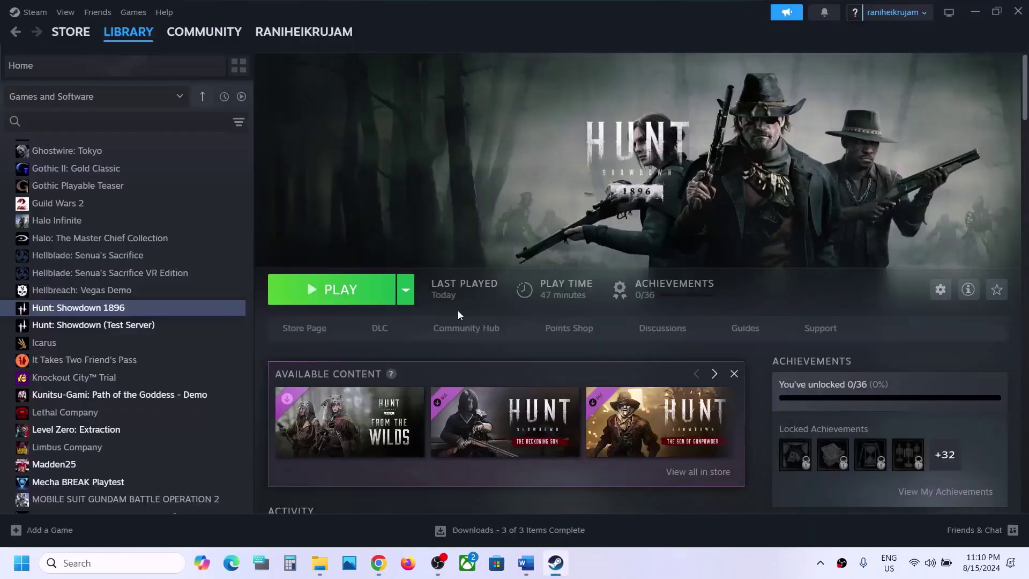
Step: Switch to the Word document and copy the Visual C++ download link listed under Step 10
{"action": "left_click", "coordinate": [526, 563]}
{"action": "scroll", "coordinate": [403, 341], "scroll_direction": "down", "scroll_amount": 4}
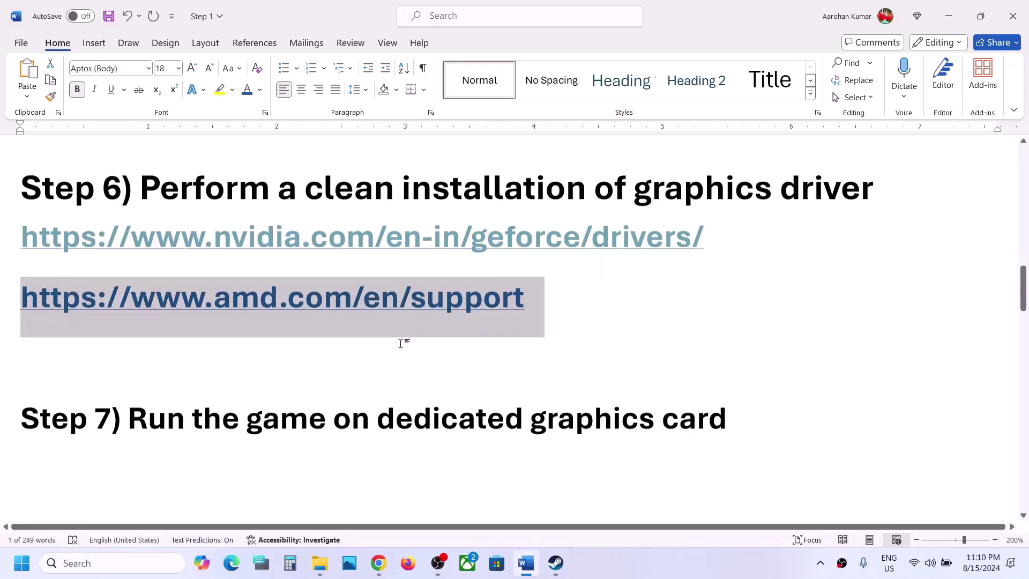
{"action": "scroll", "coordinate": [401, 344], "scroll_direction": "down", "scroll_amount": 5}
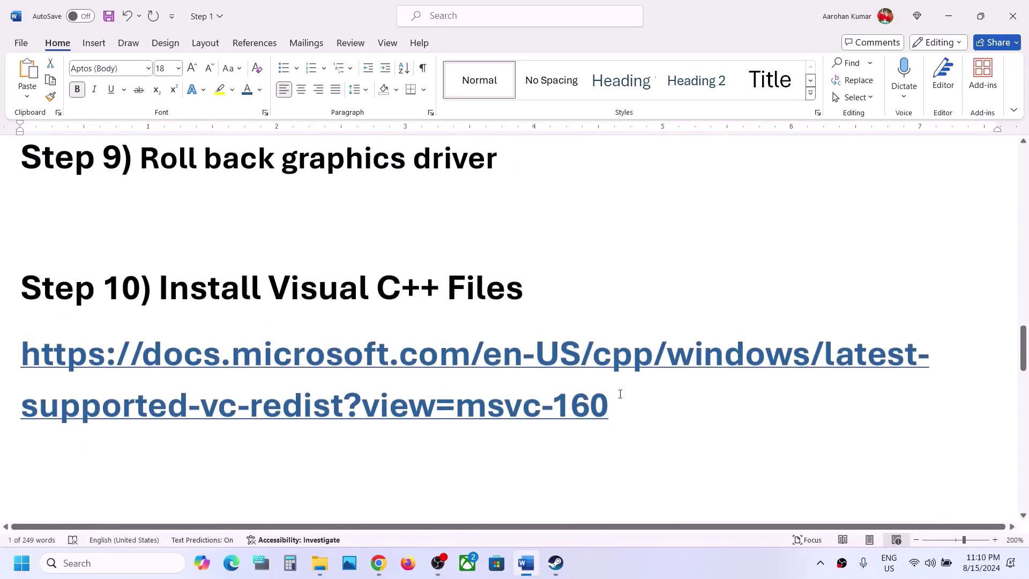
{"action": "left_click_drag", "start_coordinate": [621, 403], "coordinate": [1, 371]}
{"action": "key", "text": "ctrl+c"}
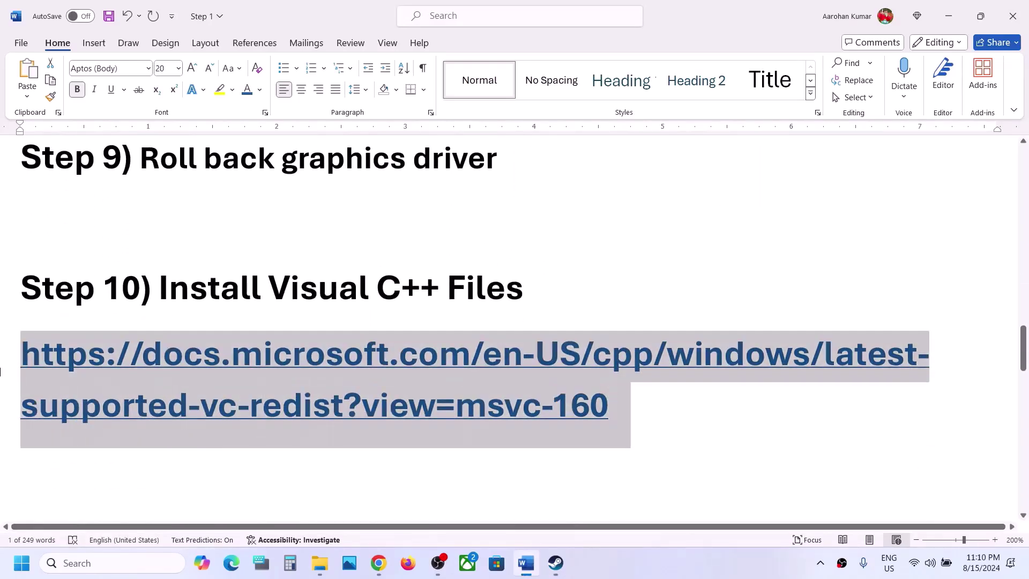
Step: Switch to Chrome and open the copied Visual C++ link in a new tab
{"action": "left_click", "coordinate": [379, 562]}
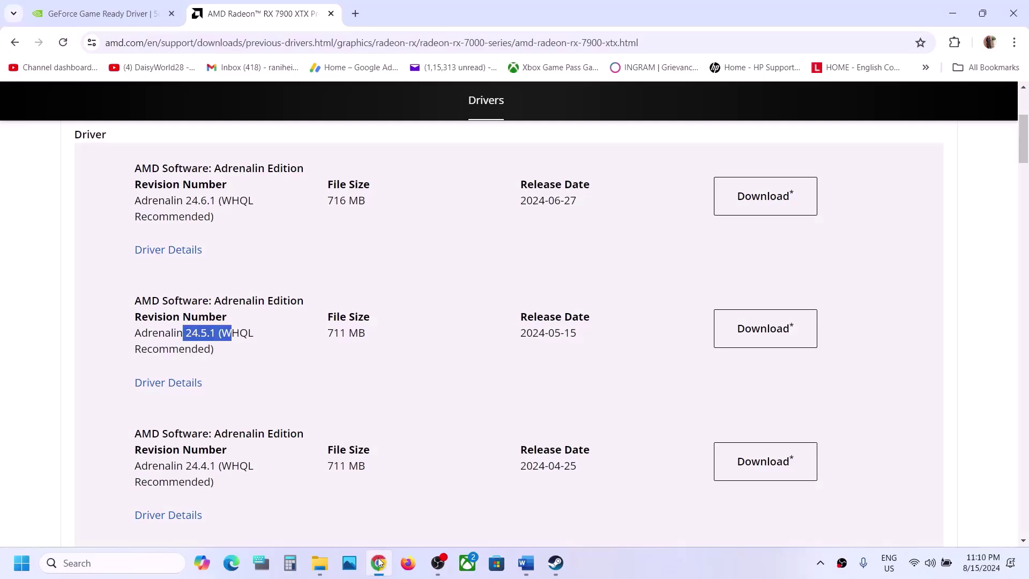
{"action": "left_click", "coordinate": [356, 13]}
{"action": "key", "text": "ctrl+v"}
{"action": "key", "text": "Return"}
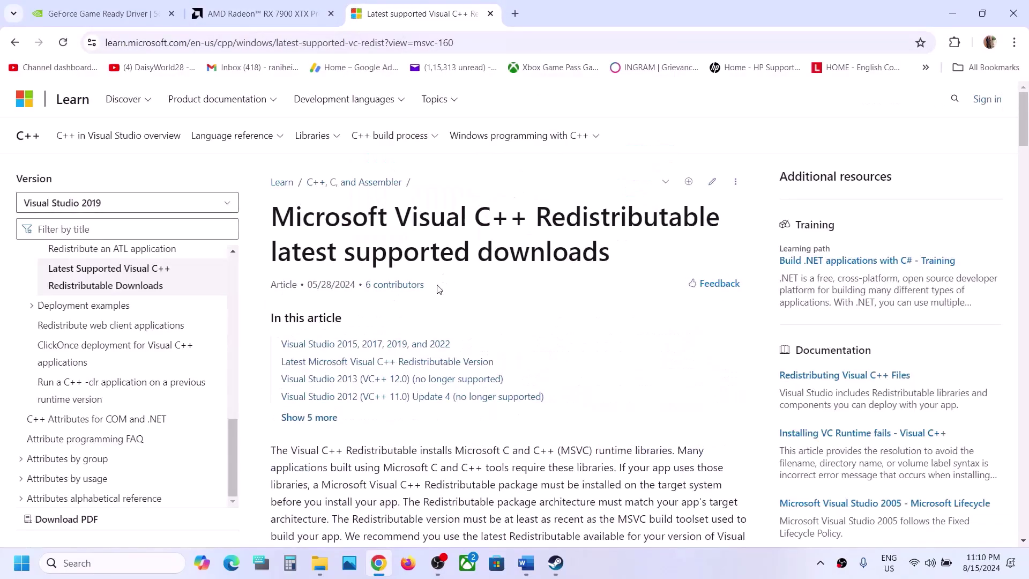
Step: Find the latest Visual C++ Redistributable table, highlight the X86 and X64 rows, and download vc_redist.x86.exe
{"action": "scroll", "coordinate": [438, 289], "scroll_direction": "down", "scroll_amount": 10}
{"action": "scroll", "coordinate": [438, 289], "scroll_direction": "down", "scroll_amount": 1}
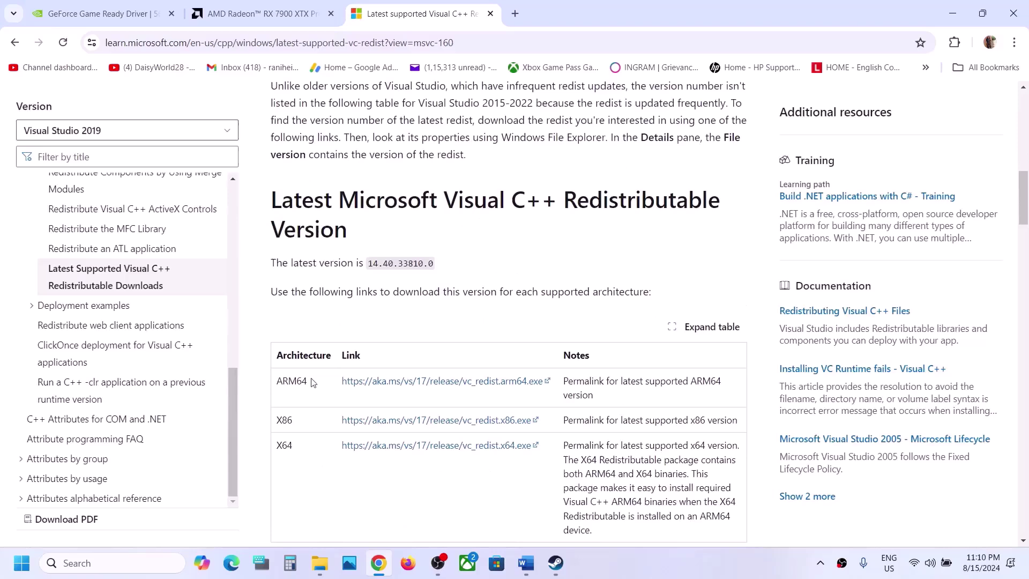
{"action": "double_click", "coordinate": [286, 413]}
{"action": "double_click", "coordinate": [289, 444]}
{"action": "left_click", "coordinate": [403, 421]}
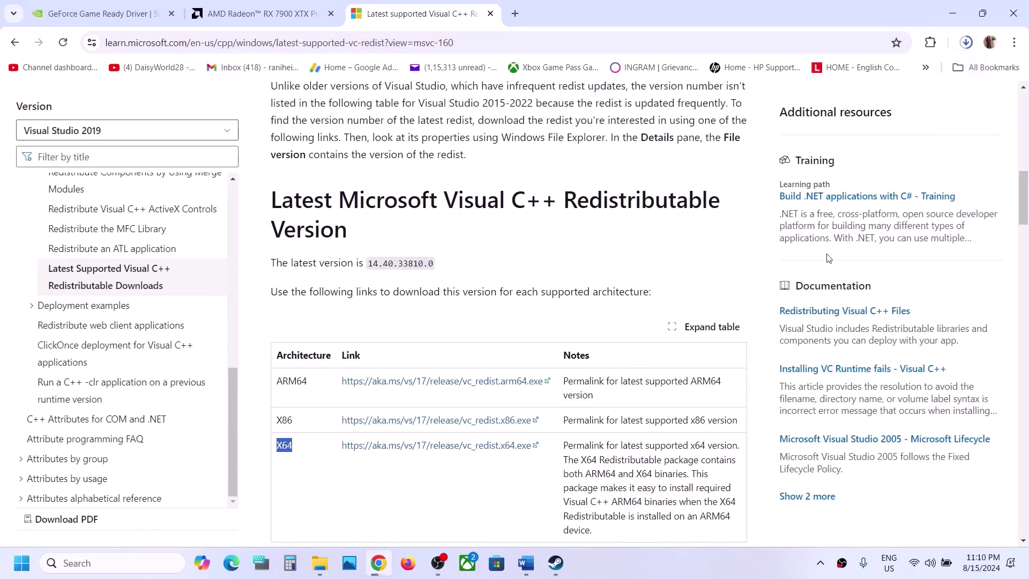
Step: Run the downloaded x86 Visual C++ installer and start its repair
{"action": "left_click", "coordinate": [965, 42]}
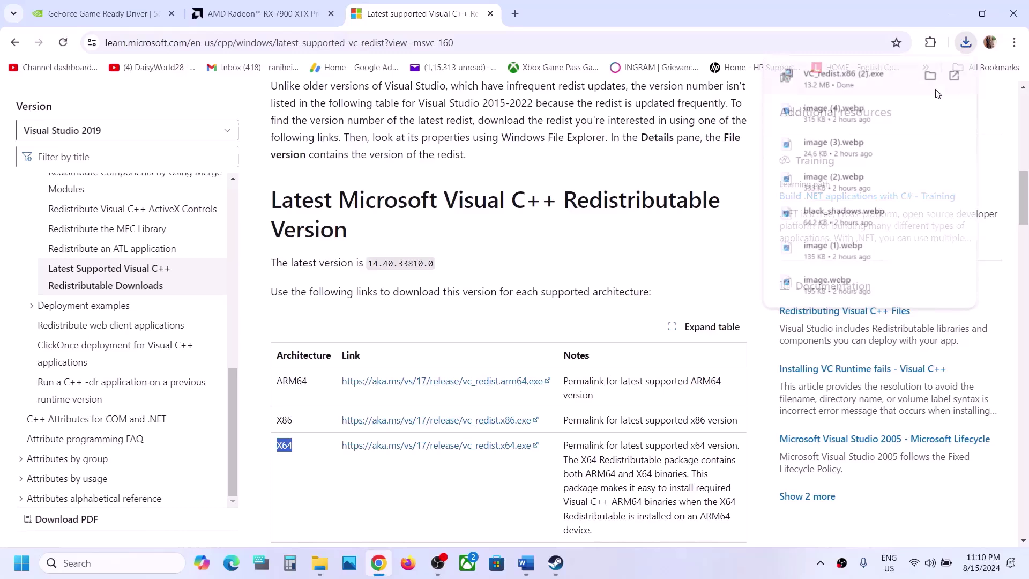
{"action": "left_click", "coordinate": [863, 83]}
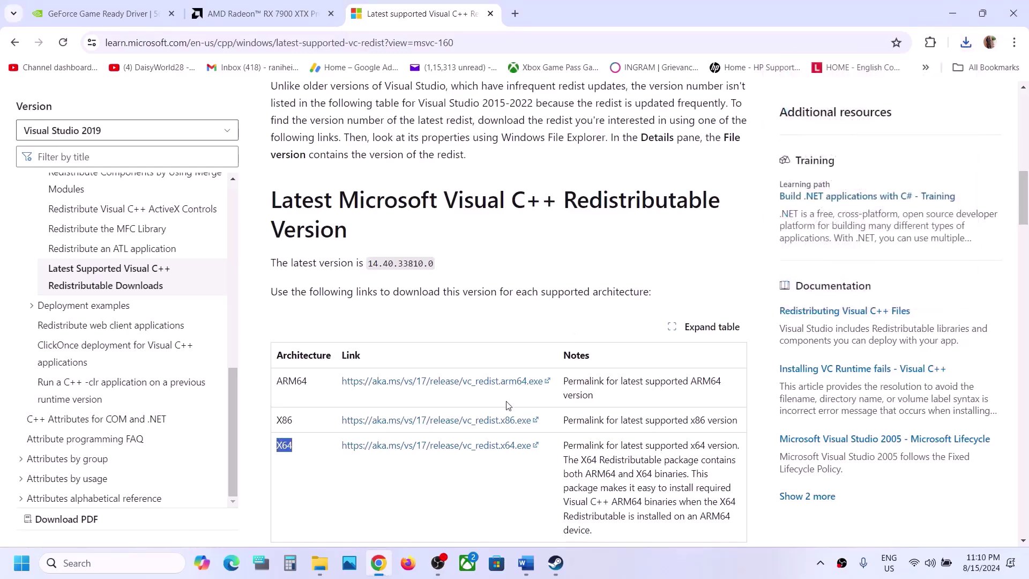
{"action": "left_click", "coordinate": [542, 358]}
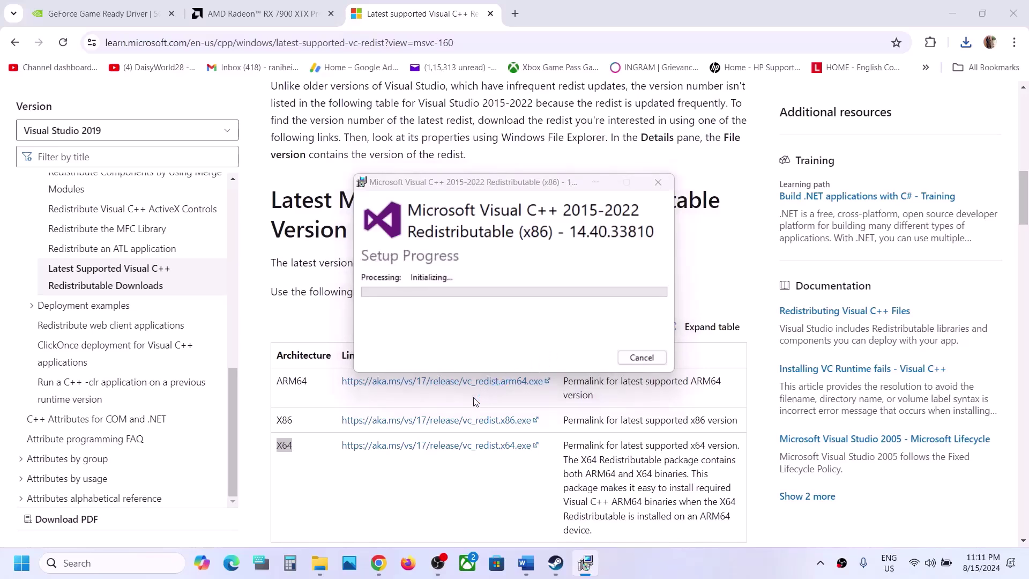
Step: Download vc_redist.x64.exe, run the installer and start the repair of the x64 Visual C++ Redistributable
{"action": "left_click", "coordinate": [315, 451]}
{"action": "left_click", "coordinate": [375, 448]}
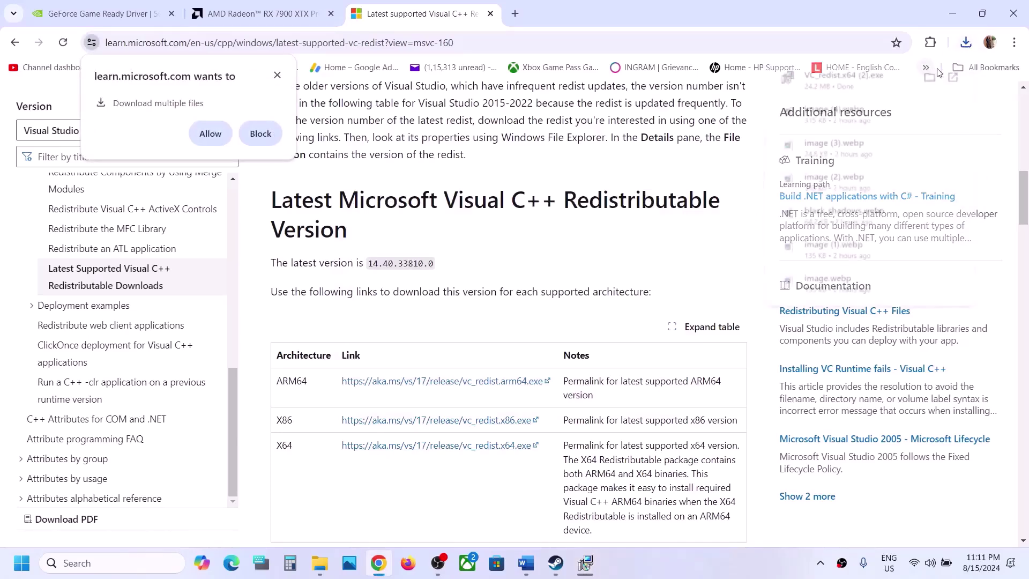
{"action": "left_click", "coordinate": [870, 94]}
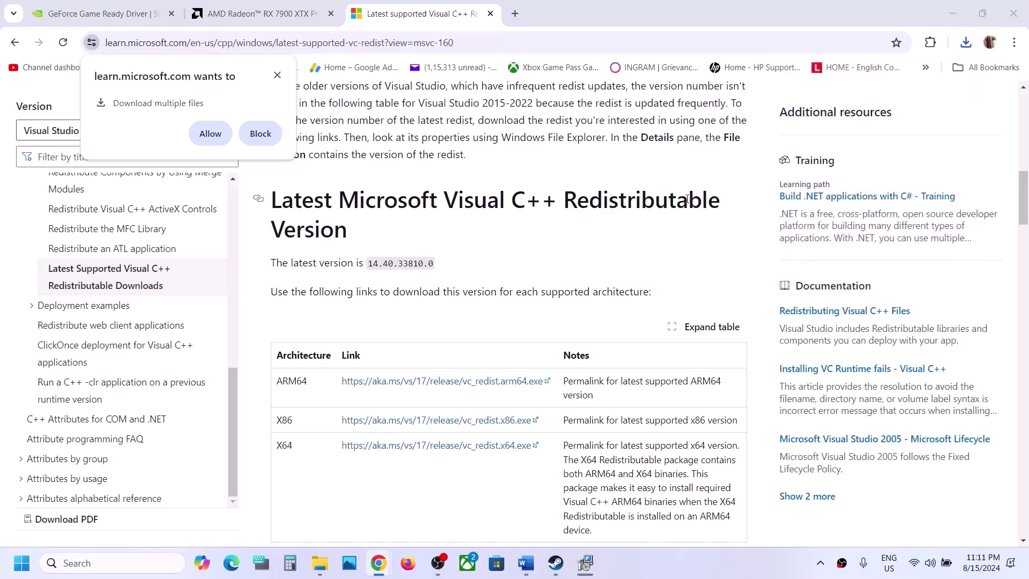
{"action": "left_click", "coordinate": [536, 357]}
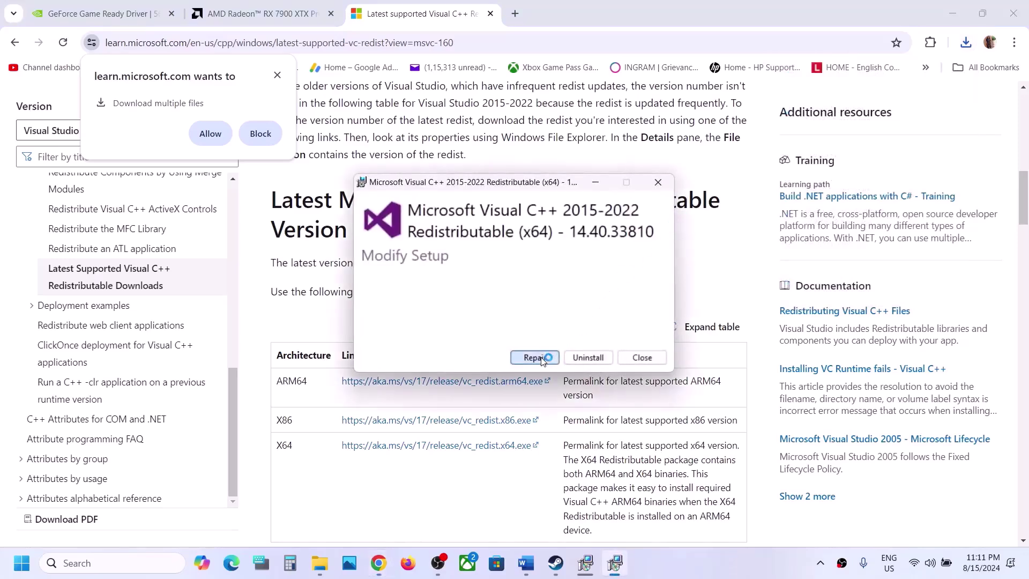
{"action": "left_click", "coordinate": [609, 326]}
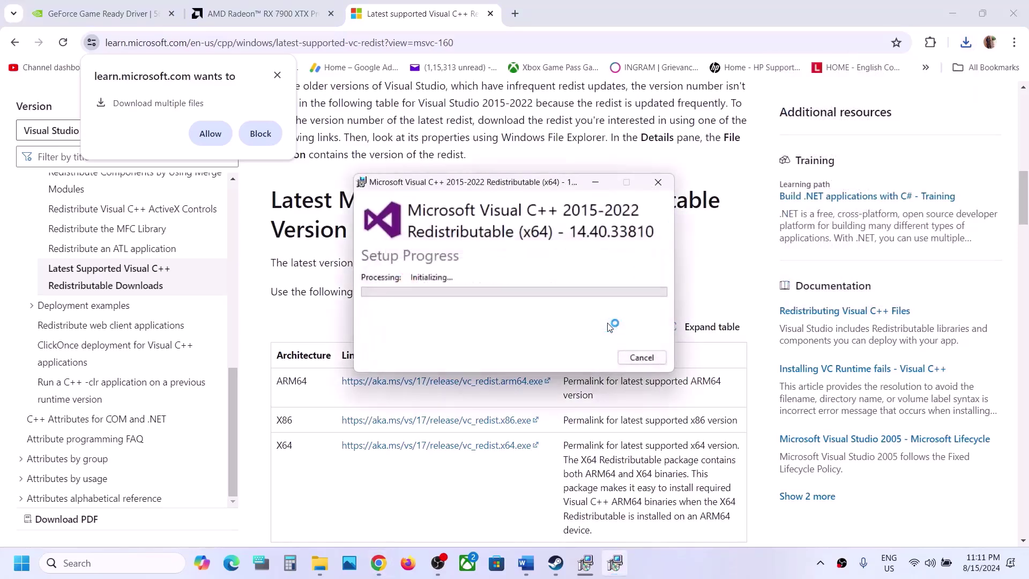
Step: Place the x64 and x86 Visual C++ setup windows side by side to check the result of each repair
{"action": "left_click_drag", "start_coordinate": [554, 190], "coordinate": [332, 220]}
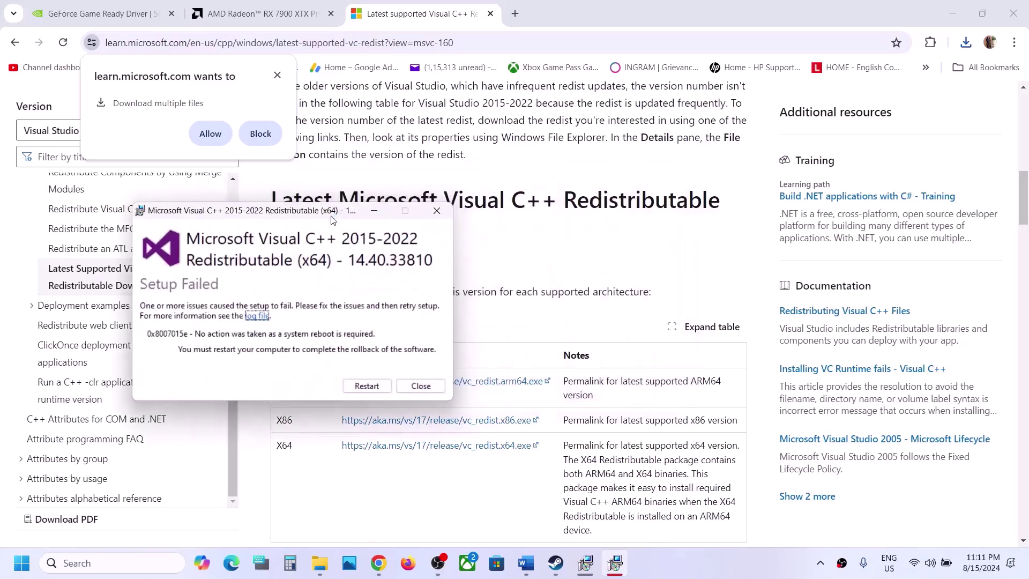
{"action": "left_click", "coordinate": [585, 562]}
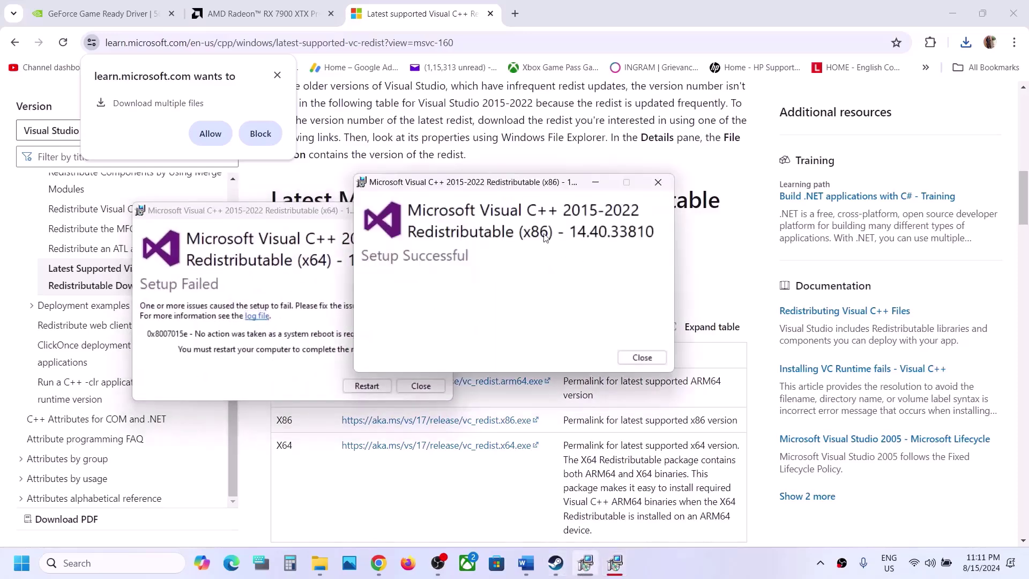
{"action": "left_click_drag", "start_coordinate": [492, 191], "coordinate": [635, 193]}
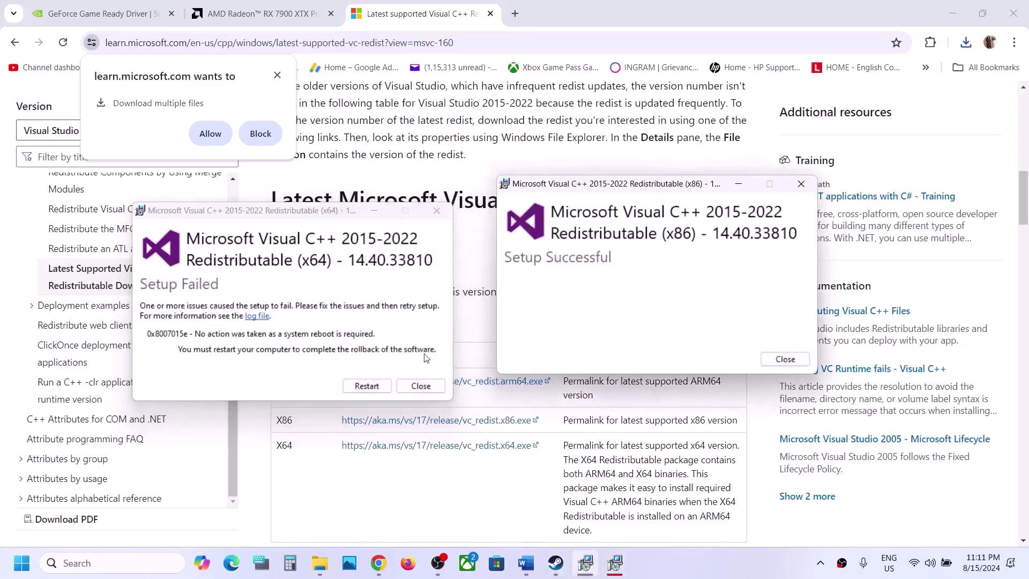
Step: Put the setup windows out of view and display the Windows power options that include Restart
{"action": "left_click", "coordinate": [368, 387]}
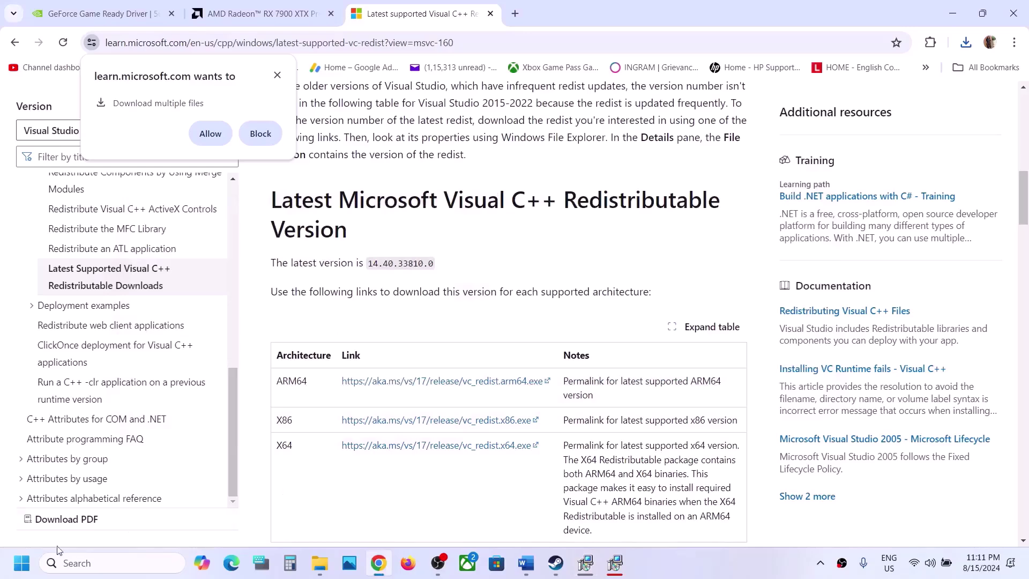
{"action": "left_click", "coordinate": [25, 561]}
{"action": "left_click", "coordinate": [389, 516]}
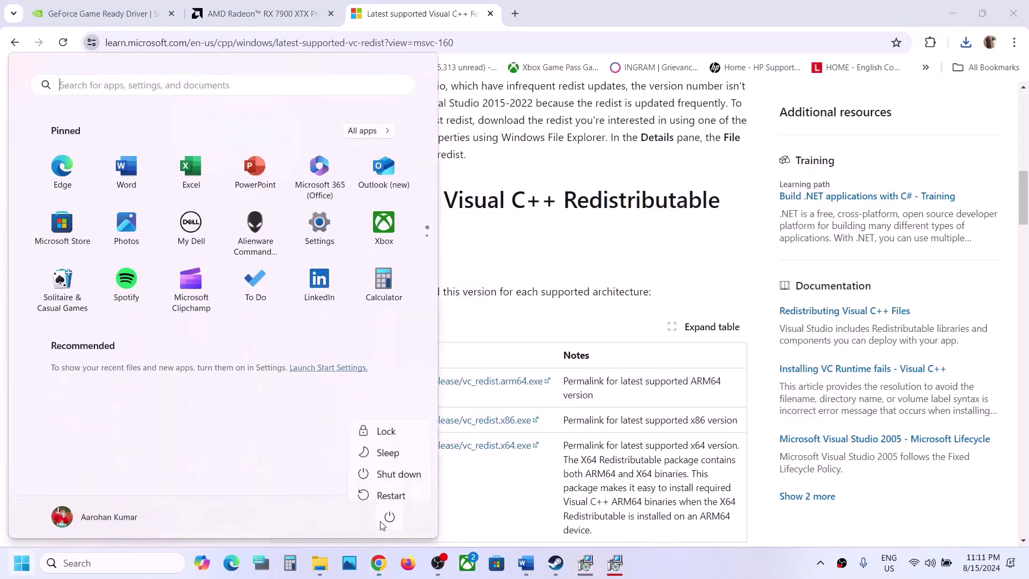
Step: Return to the Word document and highlight "Update your Windows" in Step 11
{"action": "left_click", "coordinate": [525, 562]}
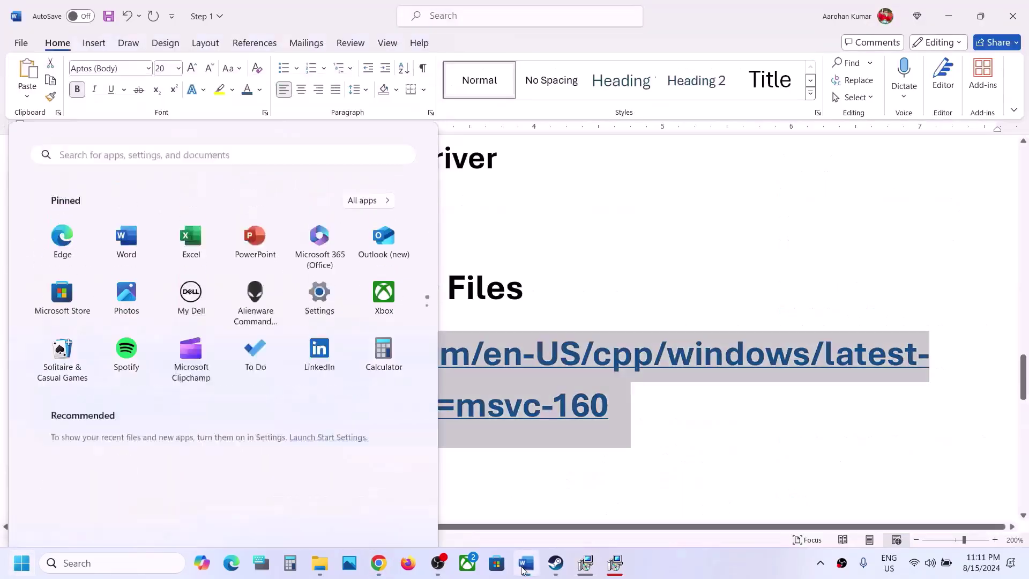
{"action": "scroll", "coordinate": [447, 372], "scroll_direction": "down", "scroll_amount": 4}
{"action": "scroll", "coordinate": [445, 370], "scroll_direction": "up", "scroll_amount": 2}
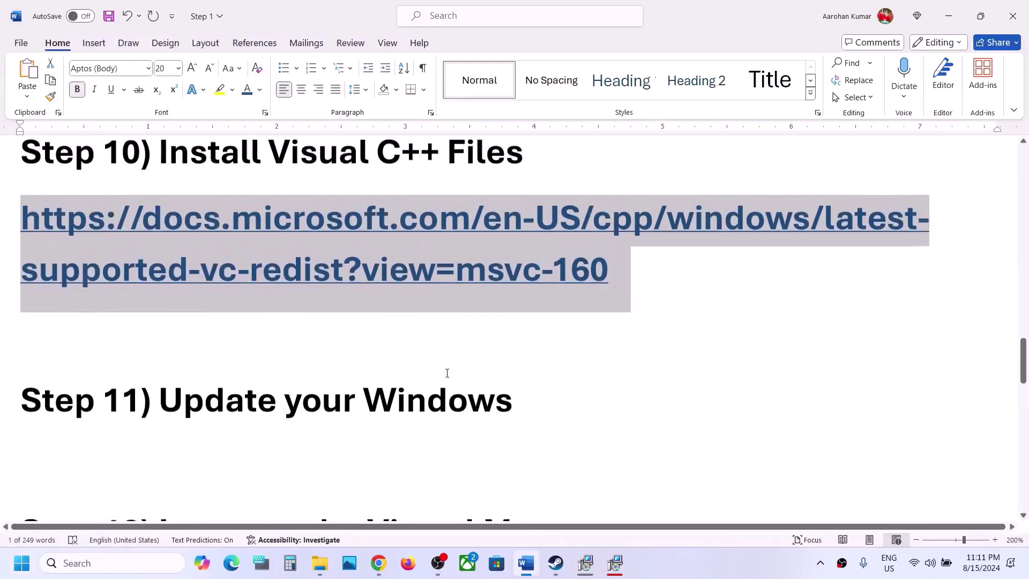
{"action": "left_click_drag", "start_coordinate": [159, 429], "coordinate": [471, 425]}
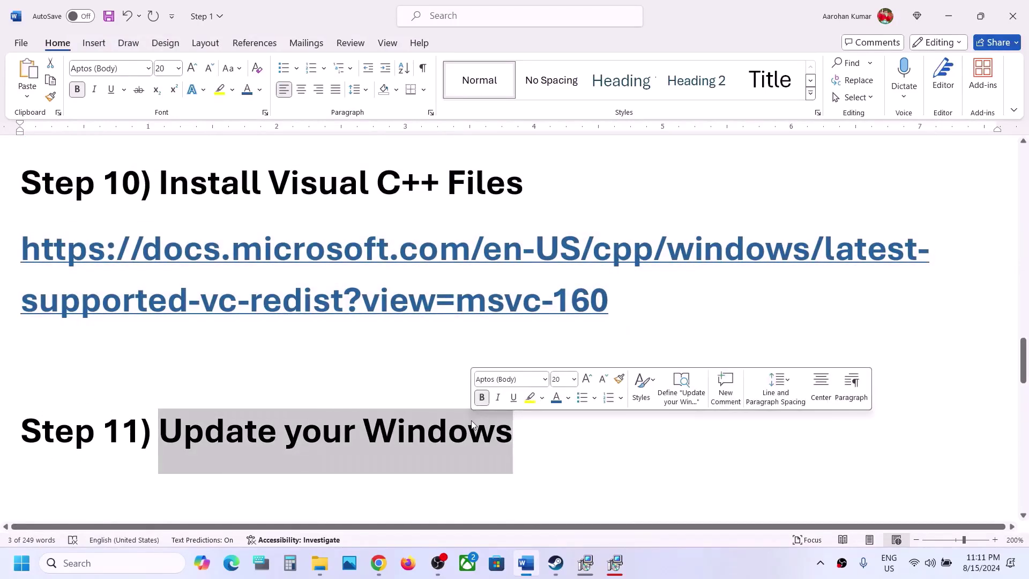
Step: Open Windows Update in the Settings app and check for updates
{"action": "key", "text": "super+i"}
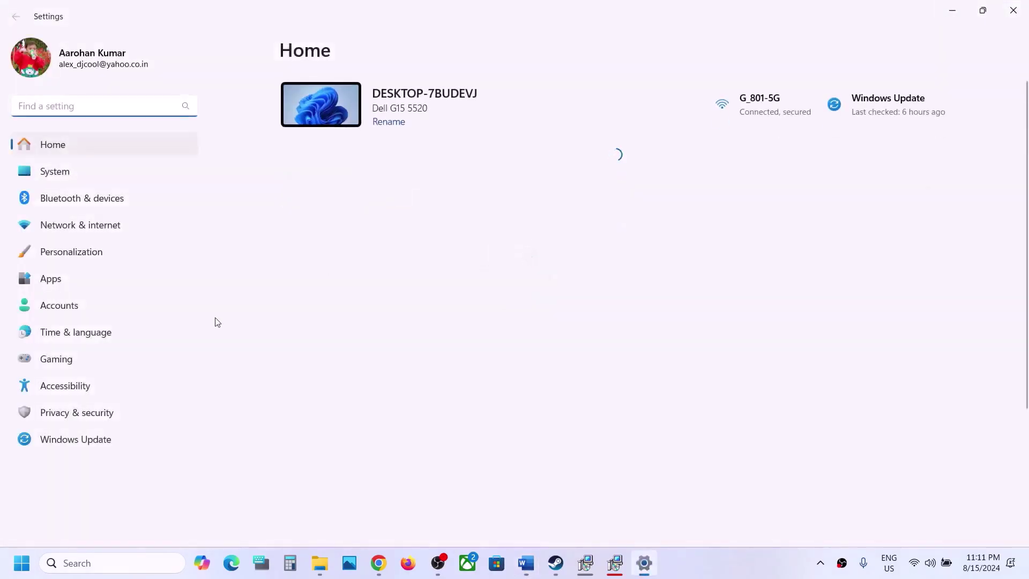
{"action": "left_click", "coordinate": [117, 440]}
{"action": "left_click", "coordinate": [869, 116]}
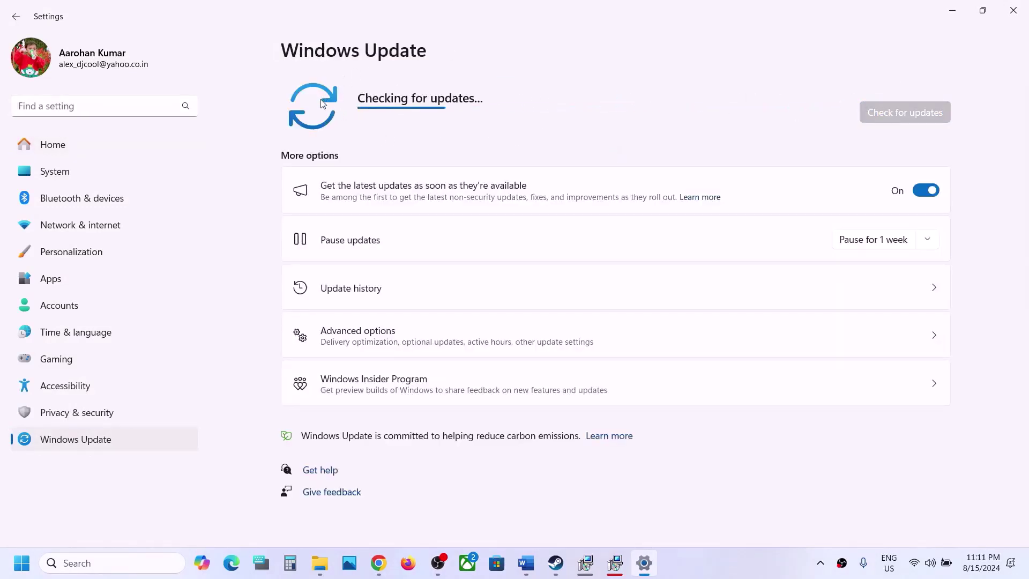
Step: Show the Windows power options and bring up the Hunt: Showdown 1896 page in the Steam library
{"action": "left_click", "coordinate": [21, 563]}
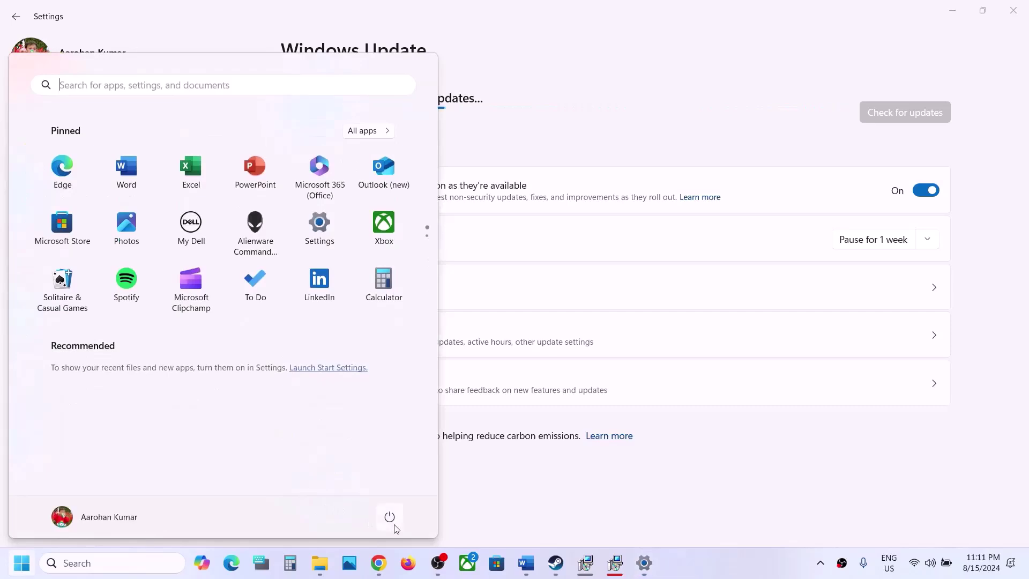
{"action": "left_click", "coordinate": [390, 517]}
{"action": "key", "text": "Escape"}
{"action": "left_click", "coordinate": [555, 564]}
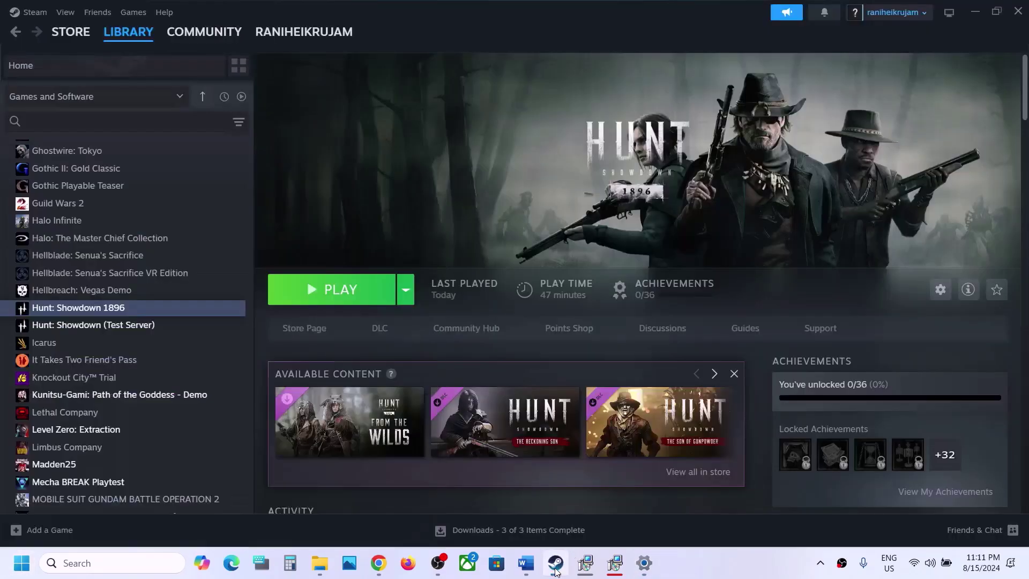
Step: Switch to the Word document and highlight the "Increase the Virtual Memory" heading in Step 12
{"action": "left_click", "coordinate": [526, 562]}
{"action": "scroll", "coordinate": [358, 358], "scroll_direction": "down", "scroll_amount": 3}
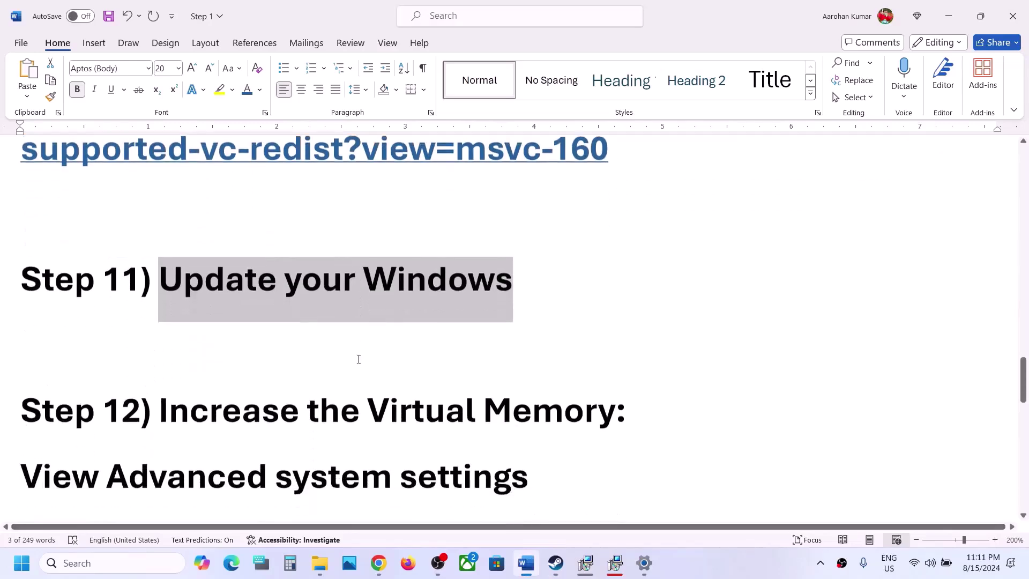
{"action": "scroll", "coordinate": [359, 358], "scroll_direction": "down", "scroll_amount": 1}
{"action": "scroll", "coordinate": [154, 252], "scroll_direction": "down", "scroll_amount": 2}
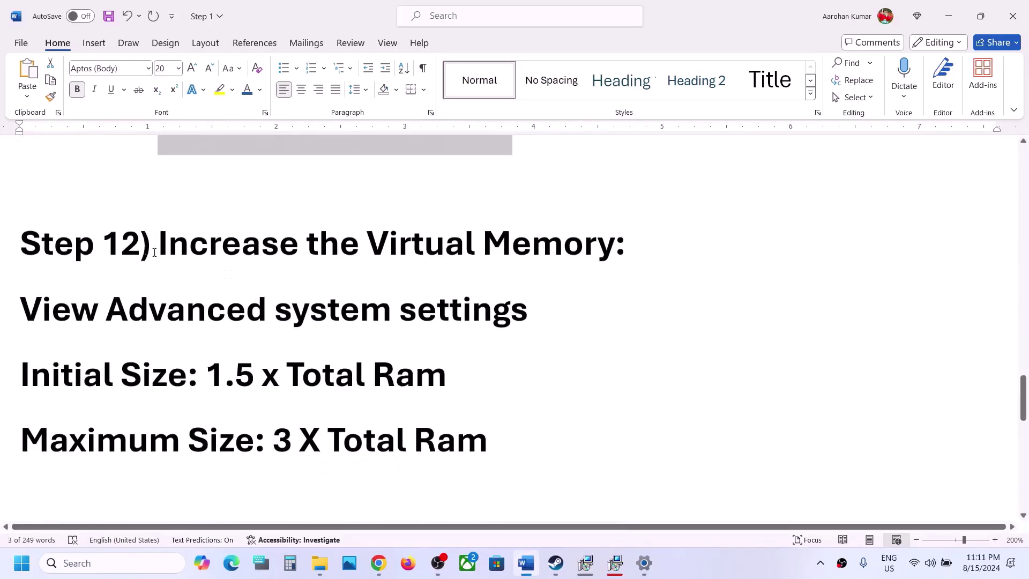
{"action": "left_click_drag", "start_coordinate": [143, 246], "coordinate": [616, 247]}
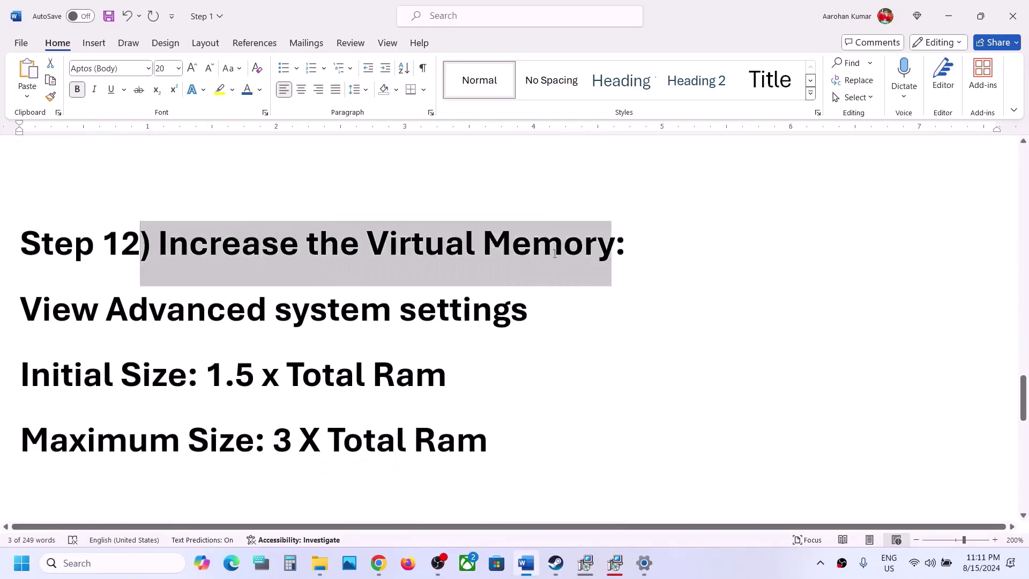
{"action": "left_click", "coordinate": [731, 573]}
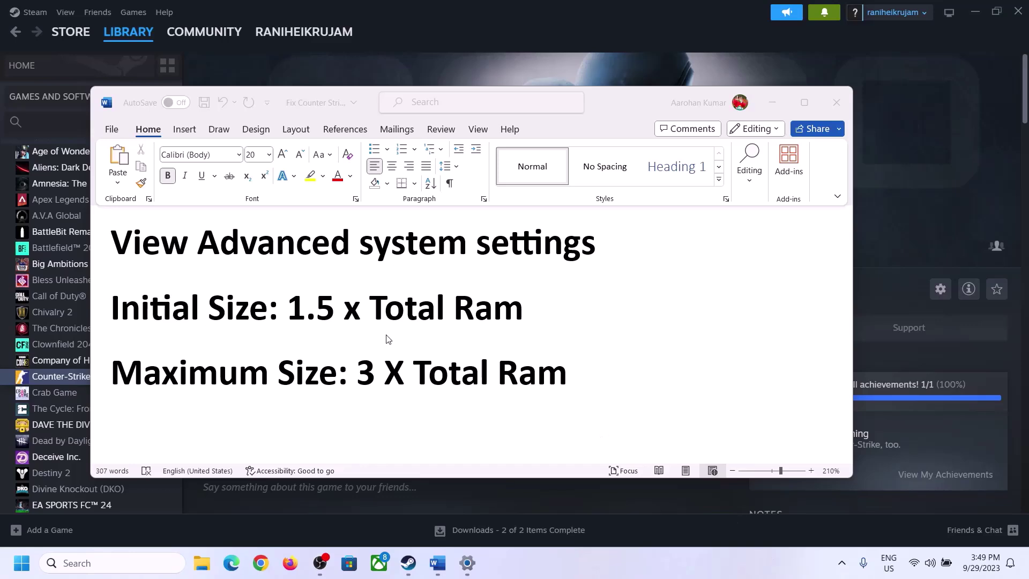
Step: Copy "View Advanced system settings" from the Word notes, search Windows for it and open the matching Control Panel item
{"action": "left_click", "coordinate": [124, 246]}
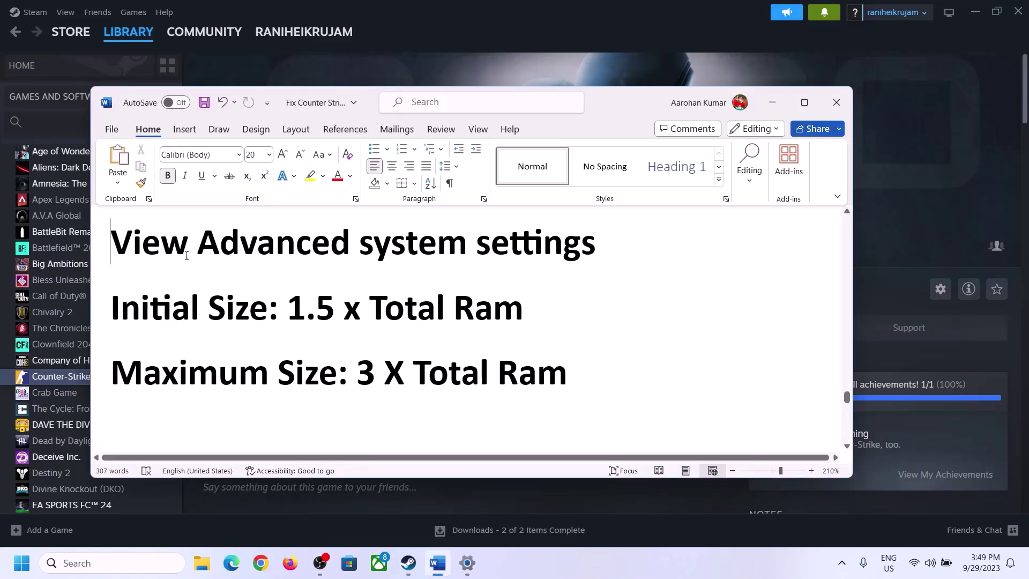
{"action": "left_click_drag", "start_coordinate": [187, 255], "coordinate": [574, 253]}
{"action": "key", "text": "ctrl+c"}
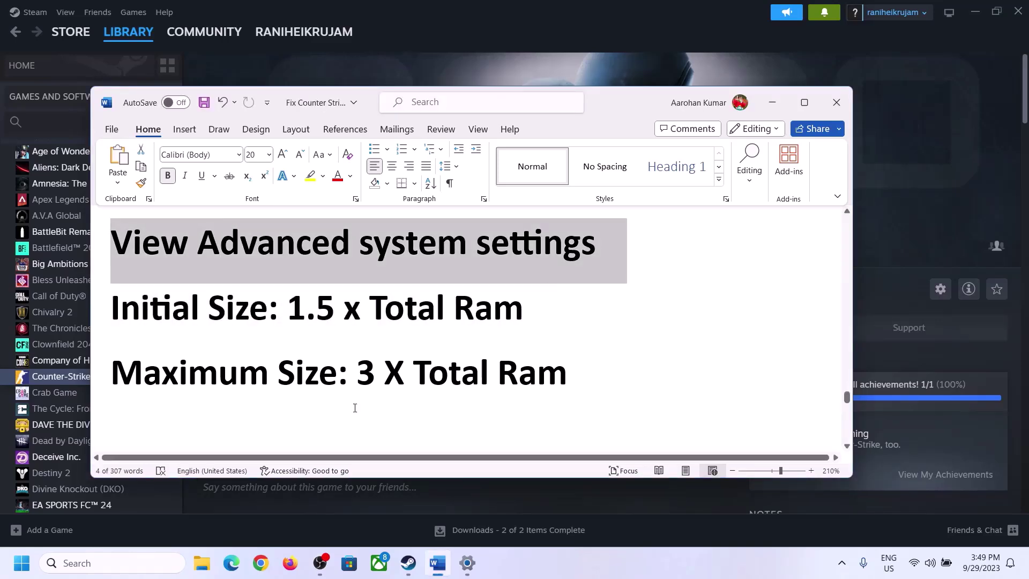
{"action": "left_click", "coordinate": [120, 562]}
{"action": "key", "text": "ctrl+v"}
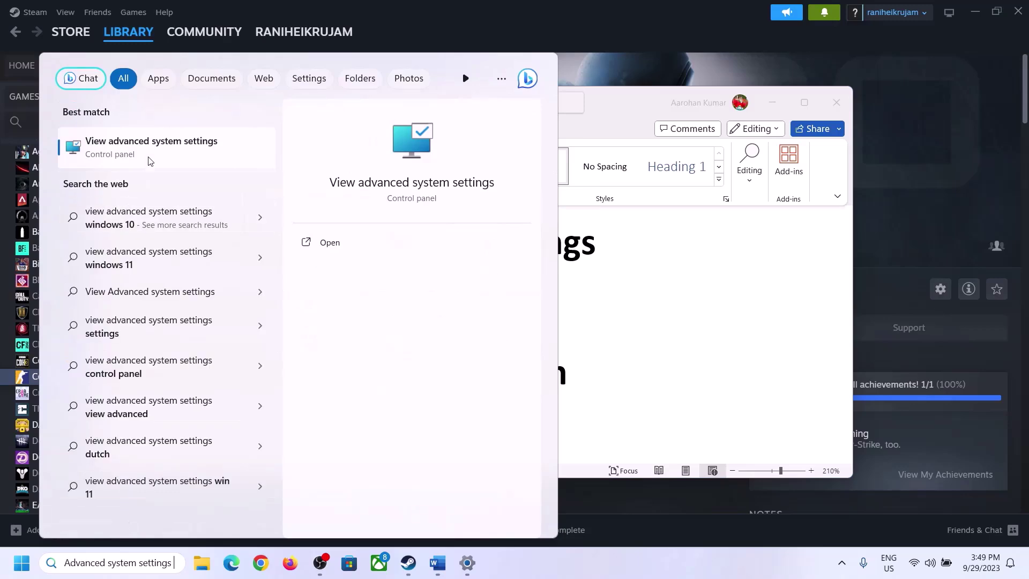
{"action": "left_click", "coordinate": [146, 156]}
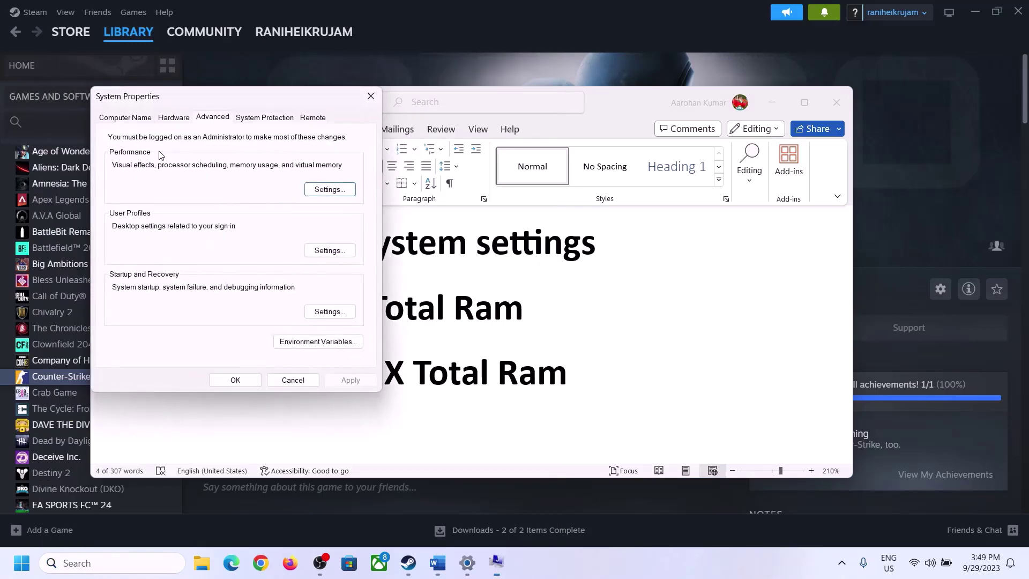
Step: Move the System Properties window off the notes and open the Virtual Memory settings from the advanced performance options
{"action": "left_click_drag", "start_coordinate": [213, 105], "coordinate": [457, 181]}
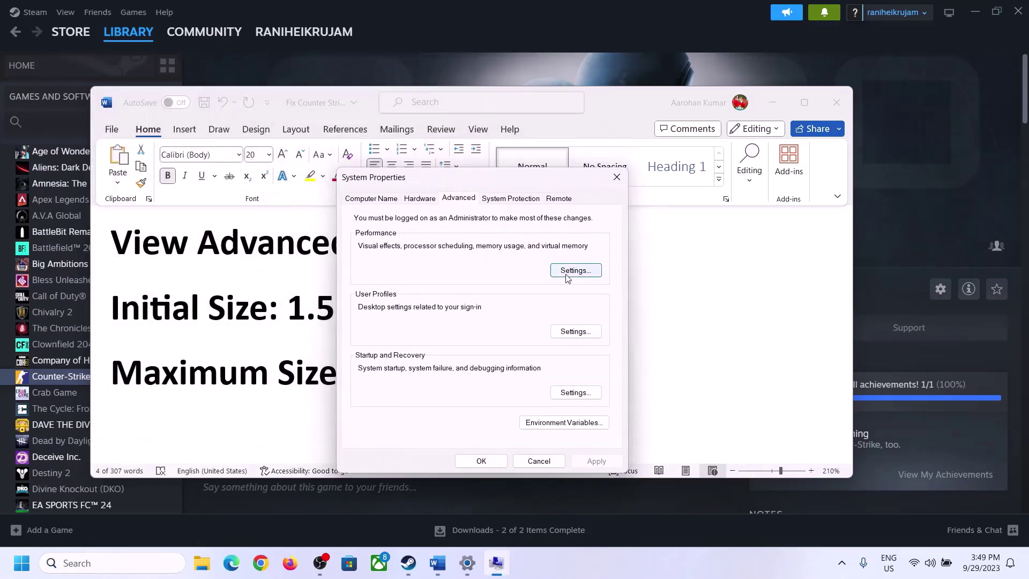
{"action": "left_click", "coordinate": [579, 272]}
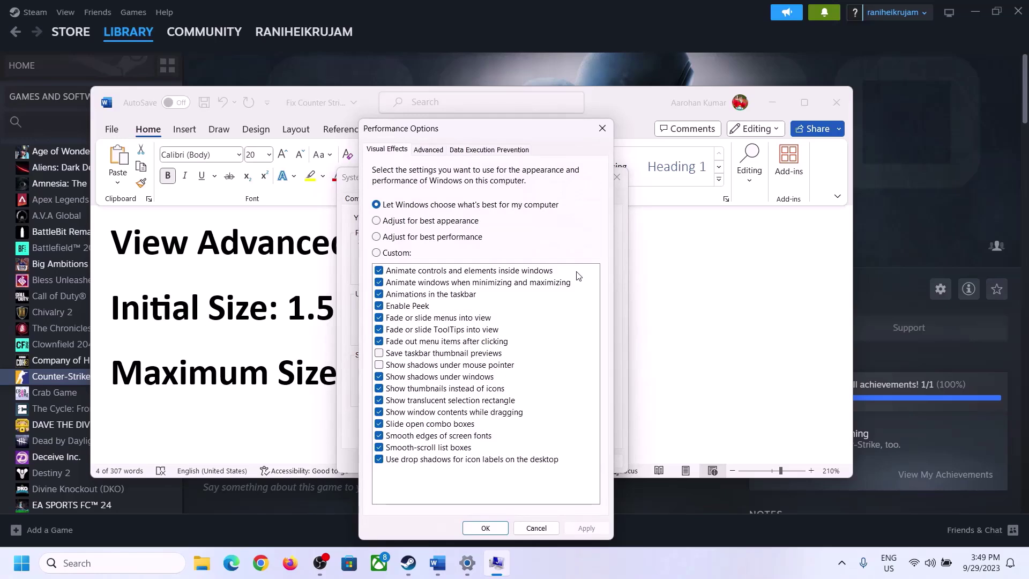
{"action": "left_click", "coordinate": [428, 150]}
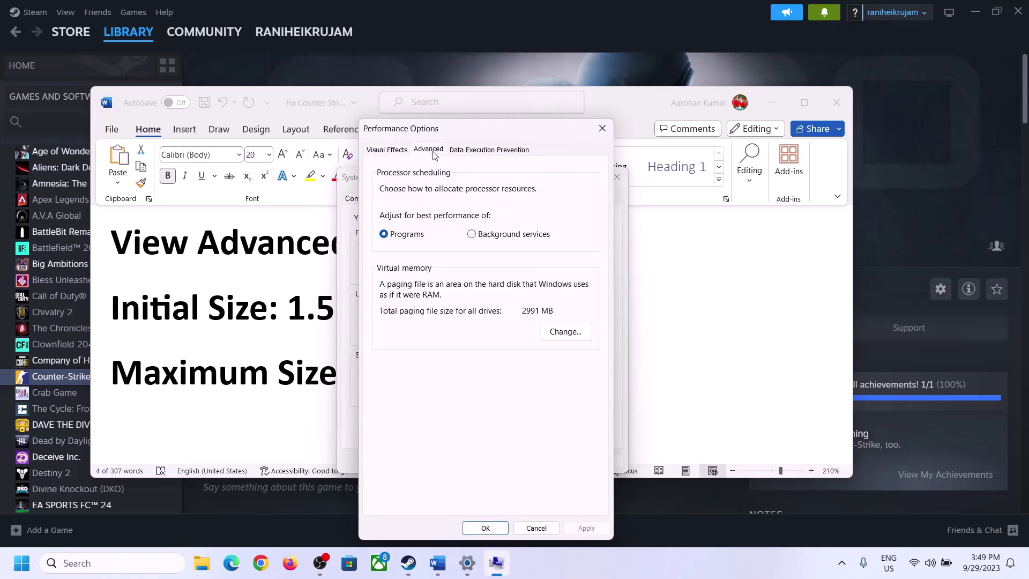
{"action": "left_click", "coordinate": [567, 332]}
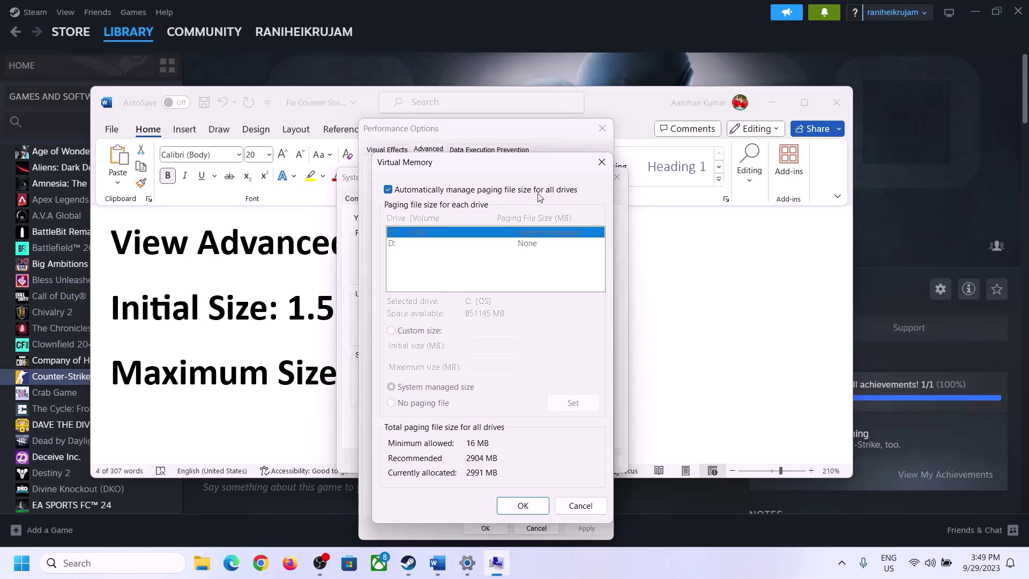
Step: Turn off automatic paging file management for all drives and choose a custom size for drive C
{"action": "left_click", "coordinate": [388, 190]}
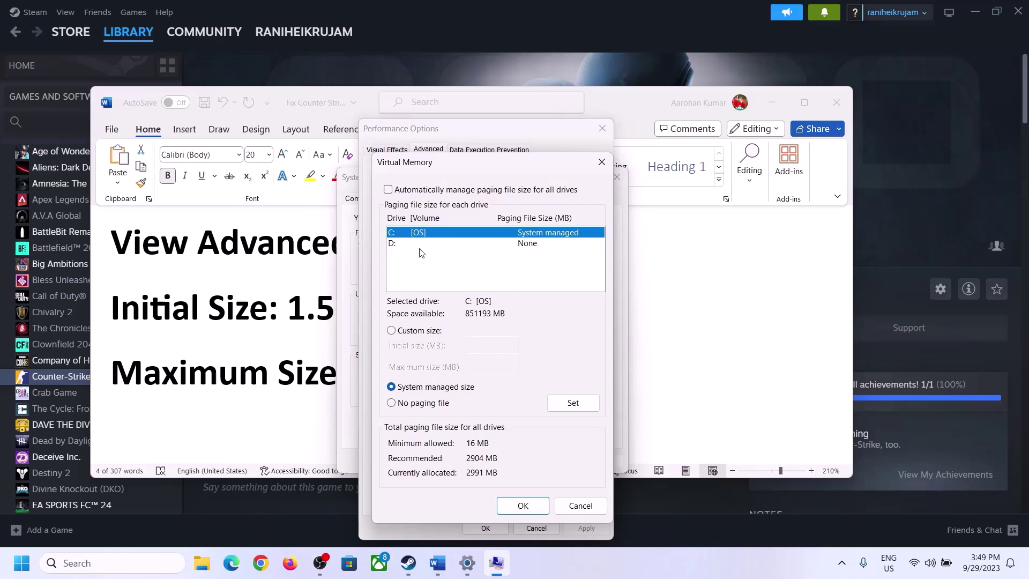
{"action": "left_click", "coordinate": [391, 331]}
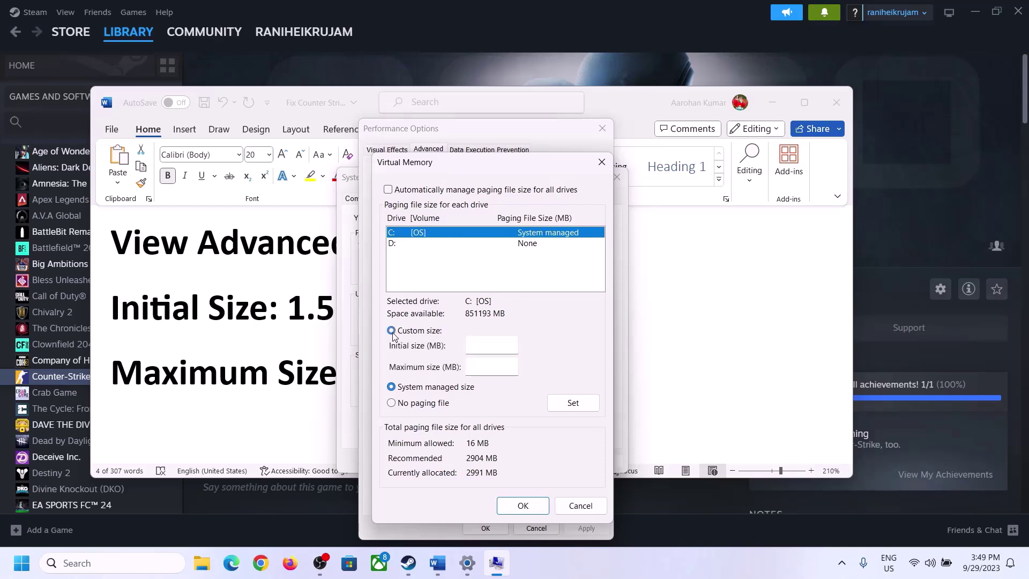
{"action": "left_click", "coordinate": [491, 346]}
Step: Highlight "1.5 x Total Ram" in the Word notes and check the installed RAM on the System About page in Settings
{"action": "left_click", "coordinate": [278, 319]}
{"action": "left_click_drag", "start_coordinate": [294, 308], "coordinate": [474, 317]}
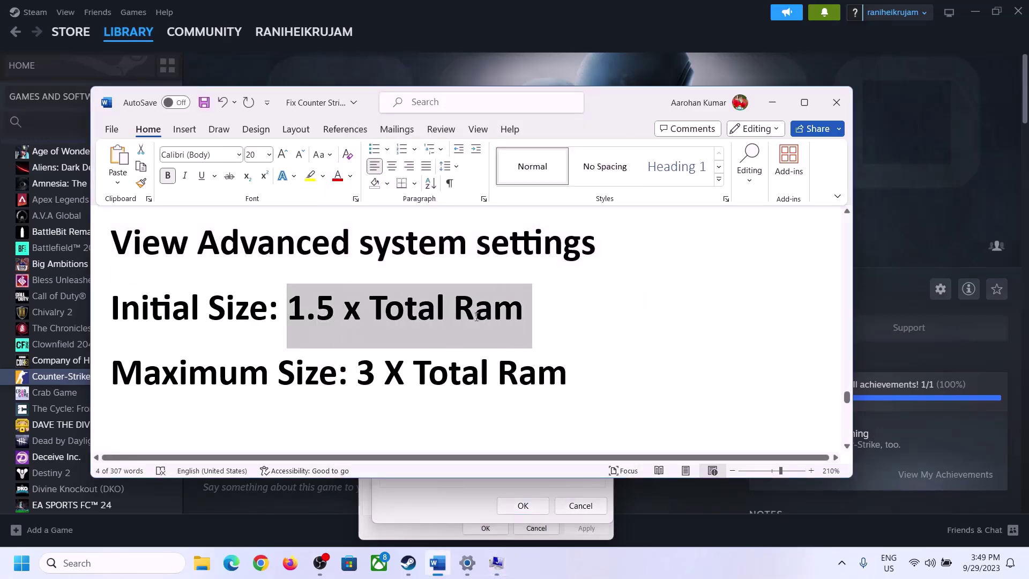
{"action": "left_click", "coordinate": [467, 565]}
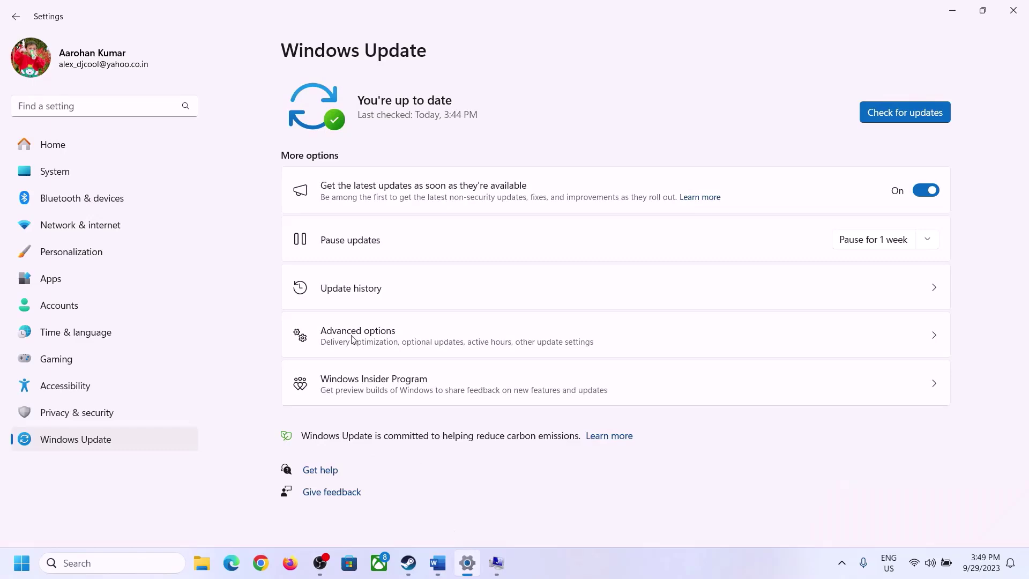
{"action": "left_click", "coordinate": [49, 172]}
{"action": "scroll", "coordinate": [377, 384], "scroll_direction": "down", "scroll_amount": 5}
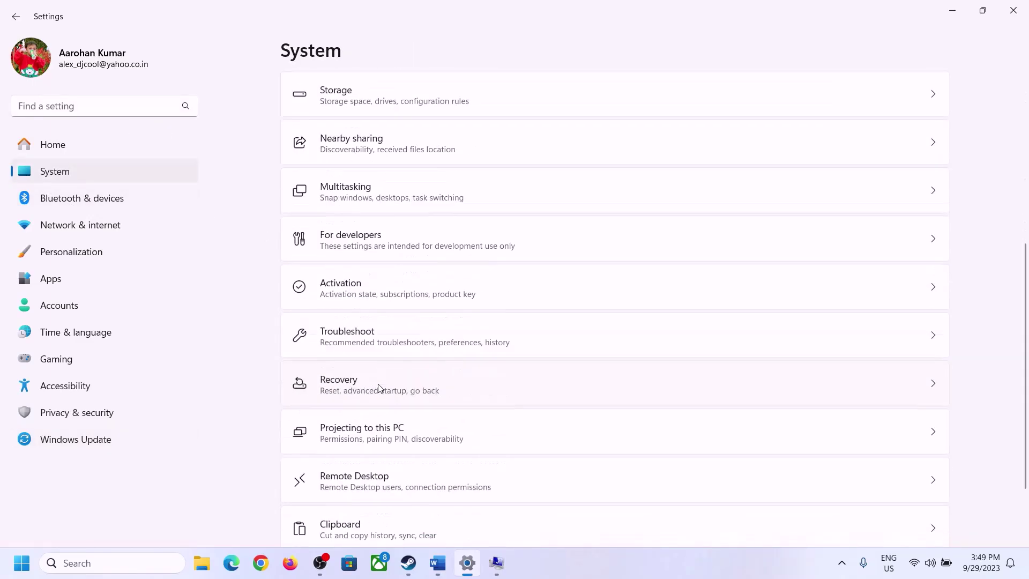
{"action": "scroll", "coordinate": [377, 384], "scroll_direction": "down", "scroll_amount": 2}
{"action": "left_click", "coordinate": [338, 509]}
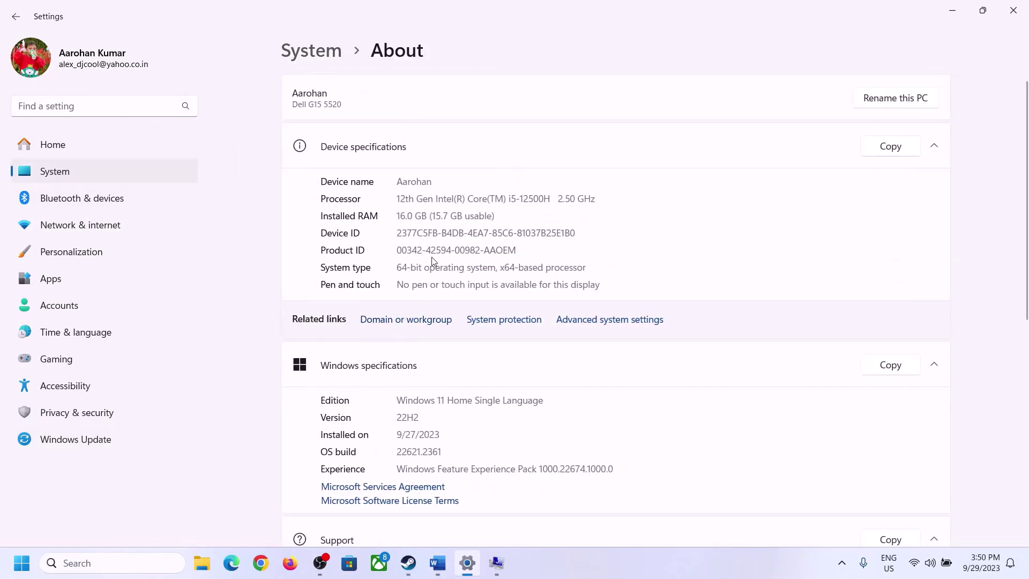
{"action": "left_click_drag", "start_coordinate": [407, 215], "coordinate": [393, 216]}
{"action": "left_click", "coordinate": [404, 216]}
{"action": "left_click_drag", "start_coordinate": [404, 210], "coordinate": [393, 215]}
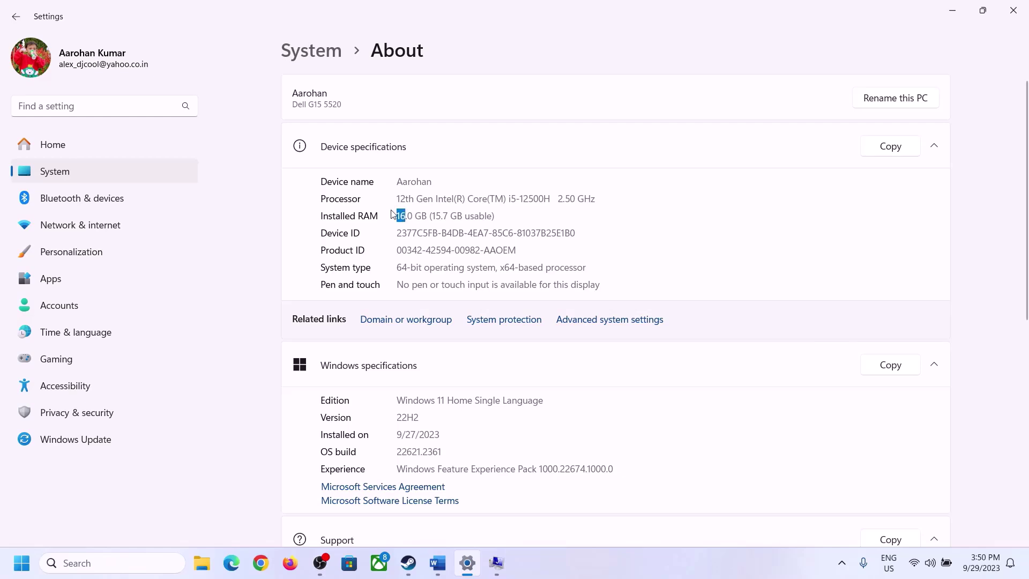
Step: Launch Calculator with the Run command calc and place it beside the Word notes with the size formulas
{"action": "left_click", "coordinate": [496, 563]}
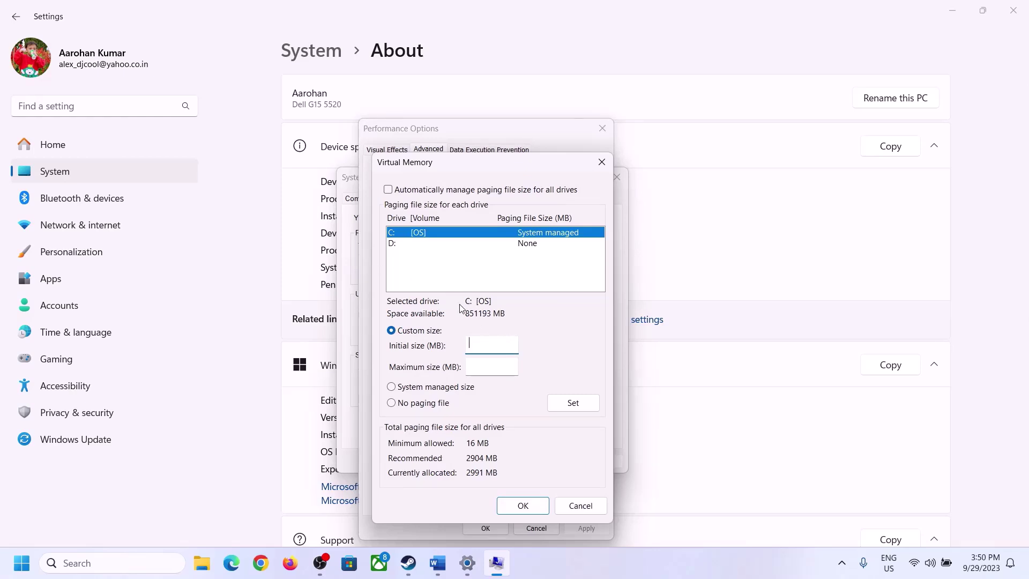
{"action": "mouse_move", "coordinate": [467, 562]}
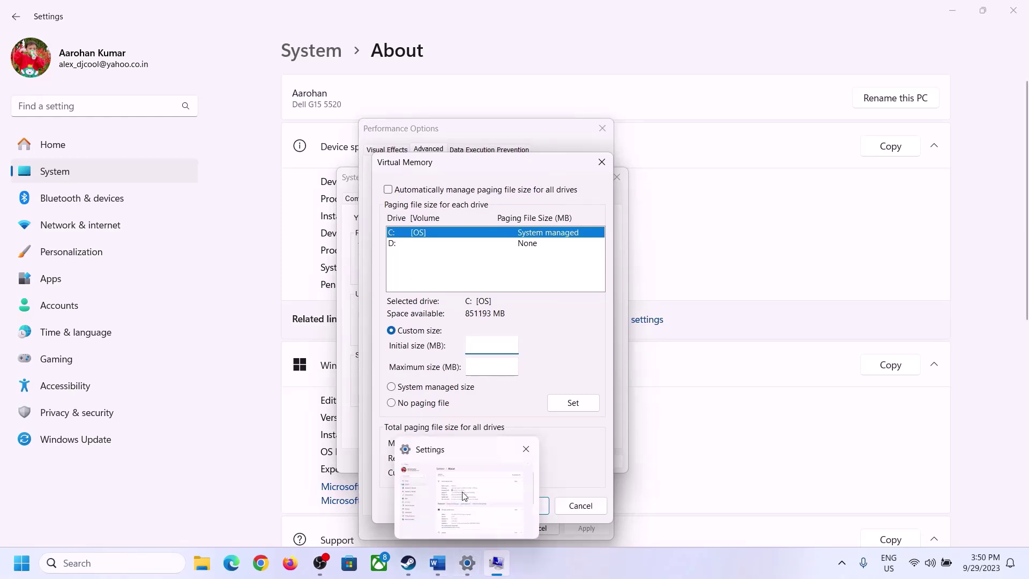
{"action": "mouse_move", "coordinate": [464, 496]}
{"action": "key", "text": "super+r"}
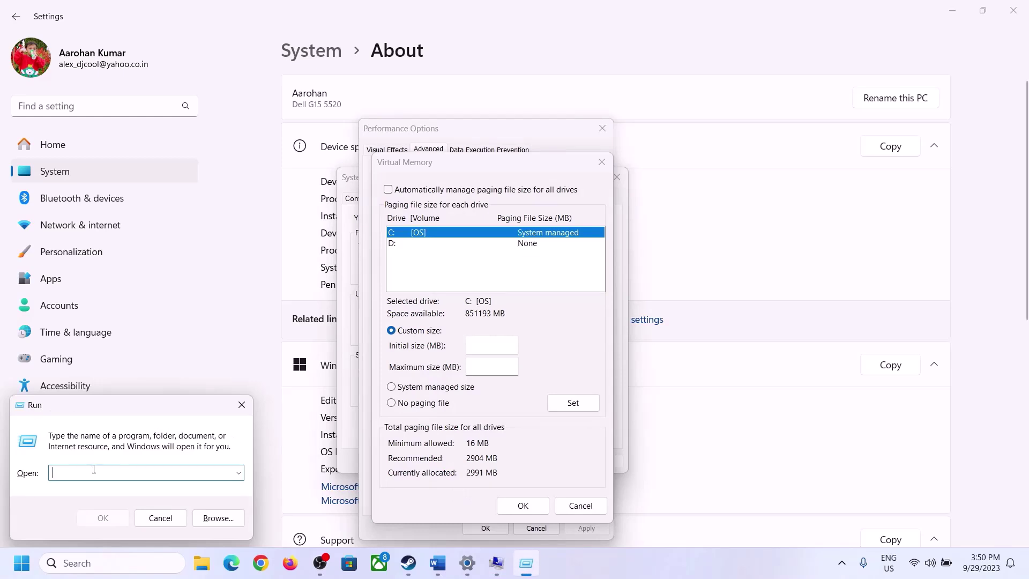
{"action": "type", "text": "cal"}
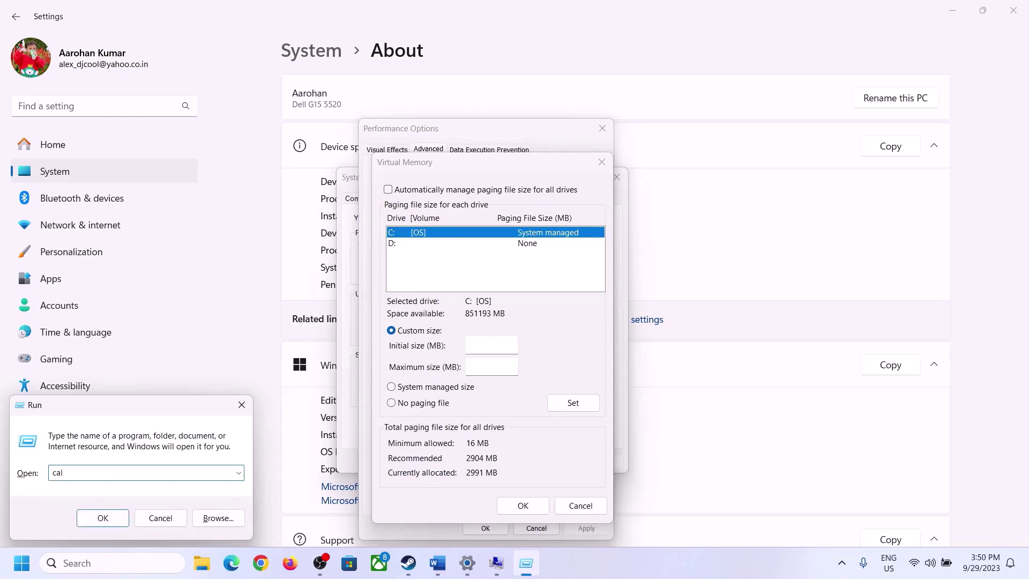
{"action": "type", "text": "c"}
{"action": "left_click", "coordinate": [102, 518]}
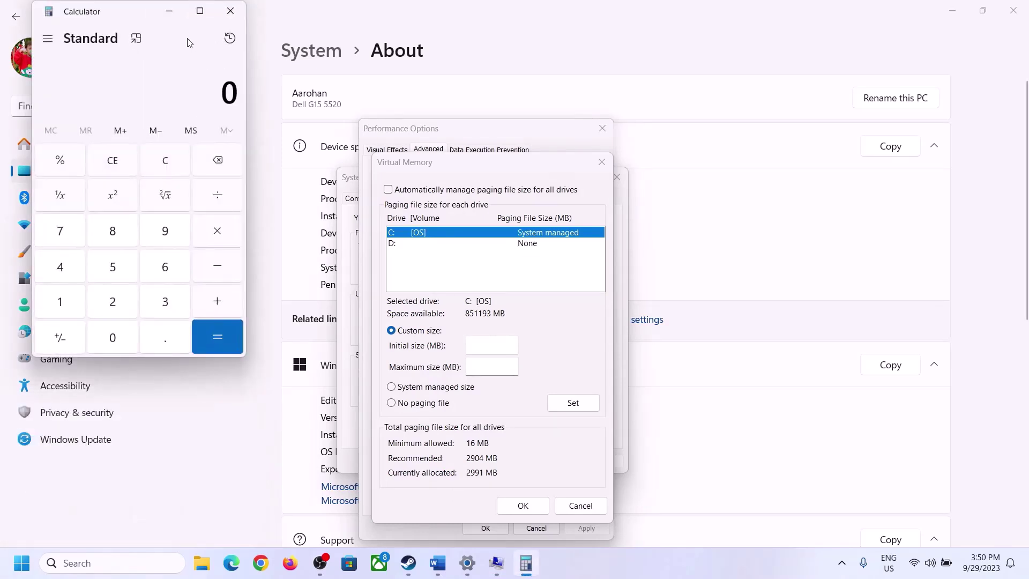
{"action": "left_click_drag", "start_coordinate": [126, 14], "coordinate": [750, 176]}
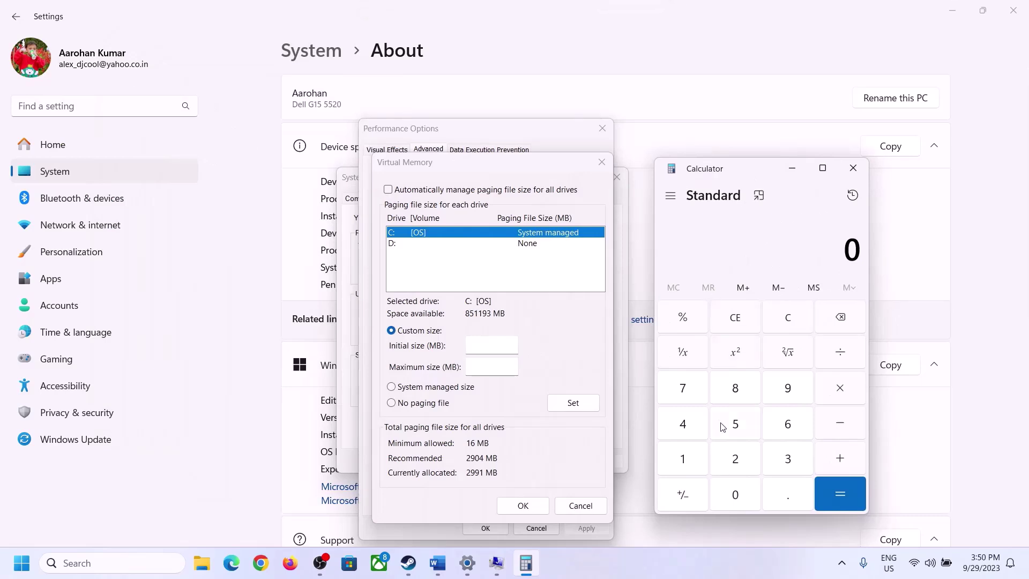
{"action": "left_click", "coordinate": [436, 567]}
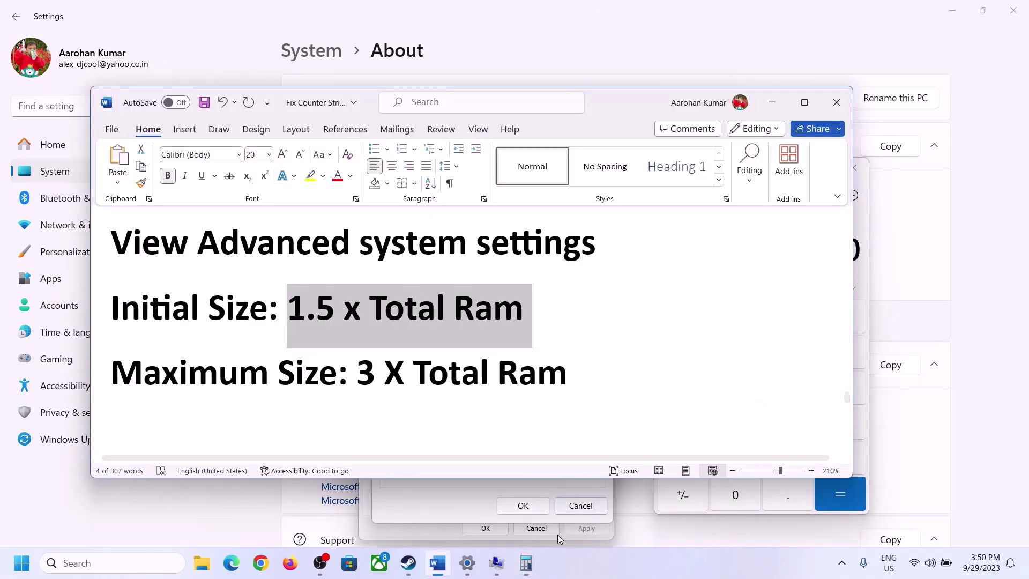
{"action": "left_click", "coordinate": [526, 563]}
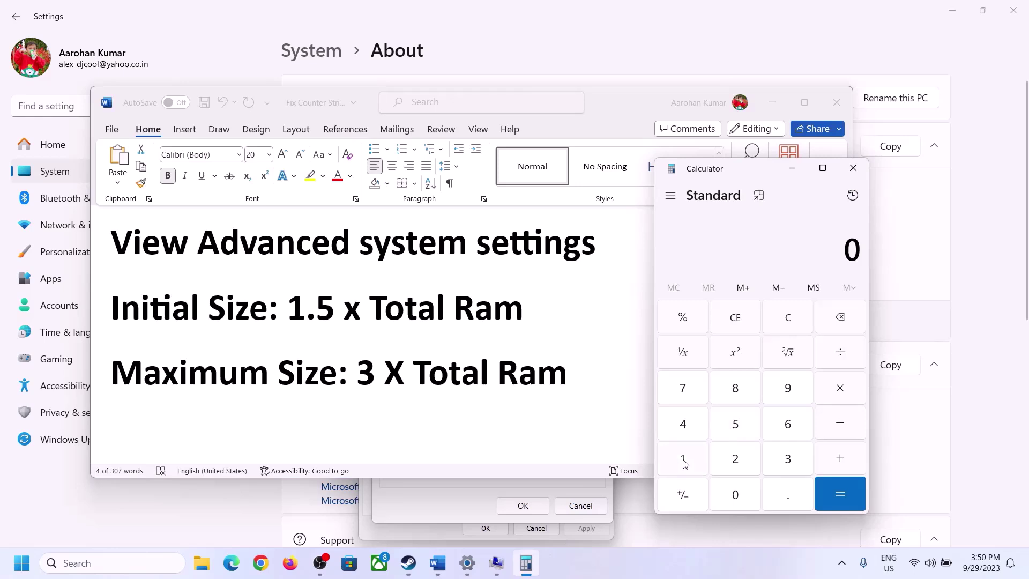
{"action": "left_click", "coordinate": [683, 461]}
{"action": "left_click", "coordinate": [784, 428]}
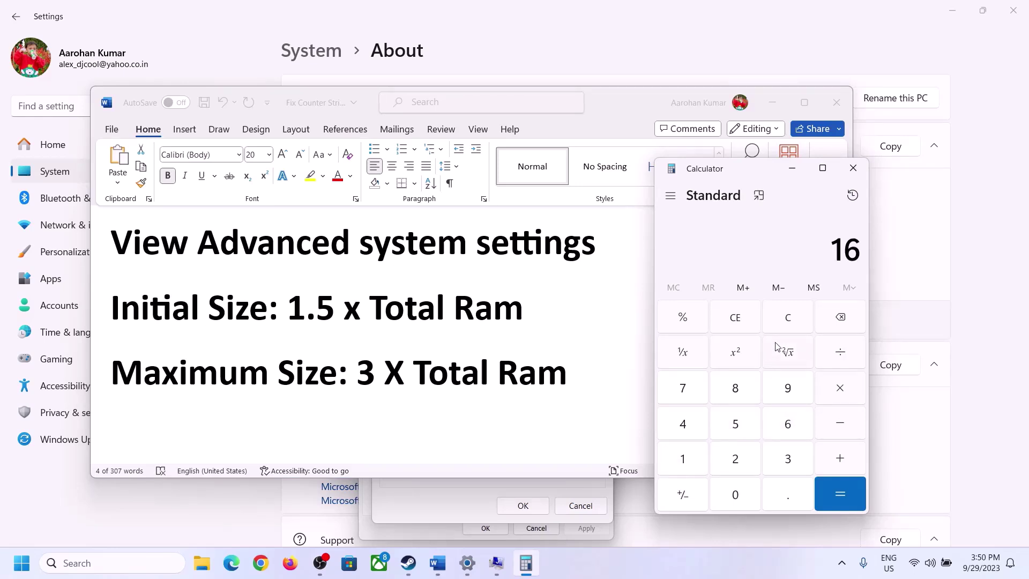
{"action": "left_click", "coordinate": [787, 324]}
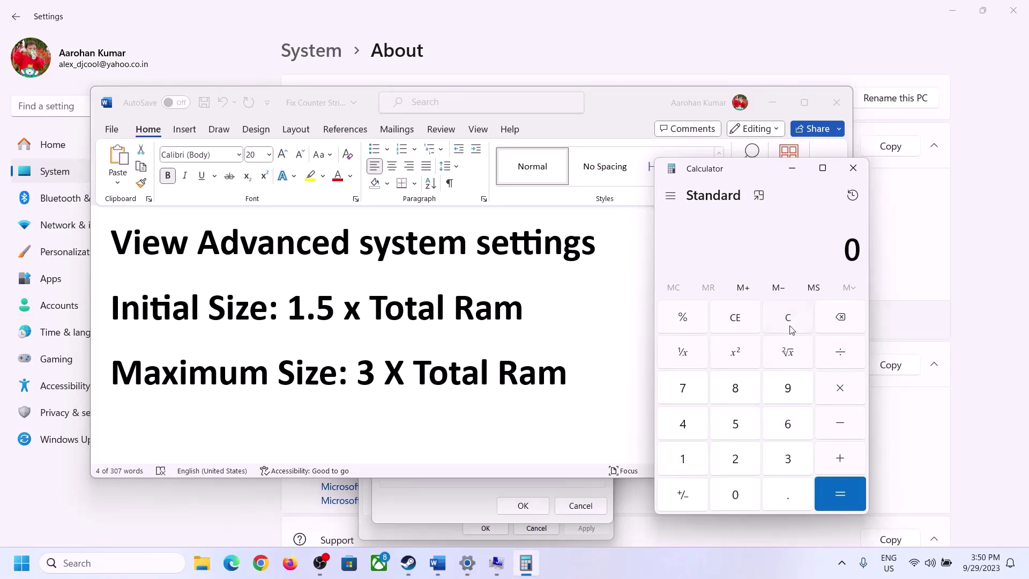
Step: Convert the 16 GB of installed RAM to megabytes by calculating 16 × 1024 in Calculator
{"action": "left_click", "coordinate": [691, 460]}
{"action": "left_click", "coordinate": [779, 429]}
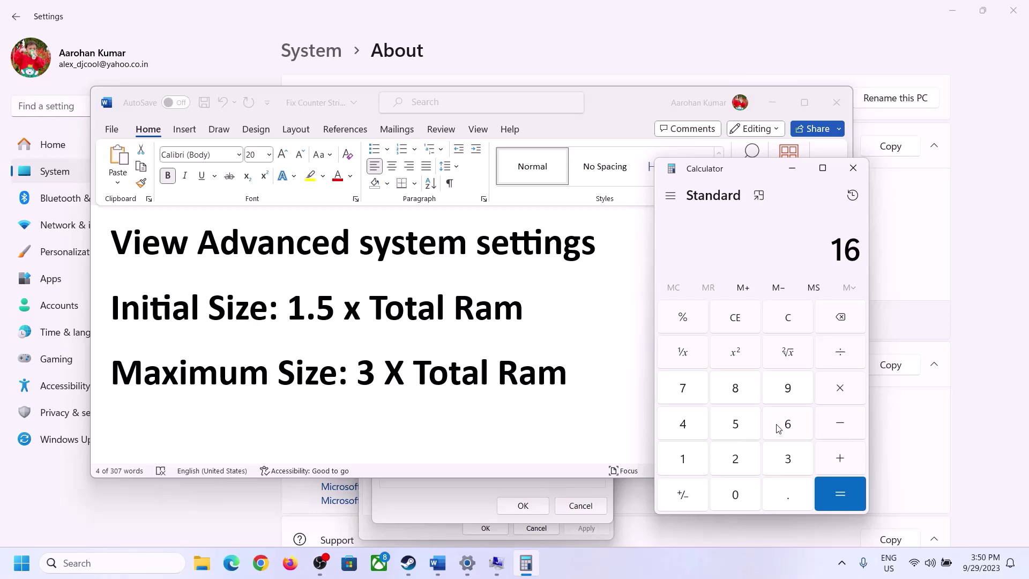
{"action": "left_click", "coordinate": [839, 399]}
{"action": "left_click", "coordinate": [682, 464]}
{"action": "left_click", "coordinate": [745, 503]}
{"action": "left_click", "coordinate": [737, 466]}
{"action": "left_click", "coordinate": [693, 434]}
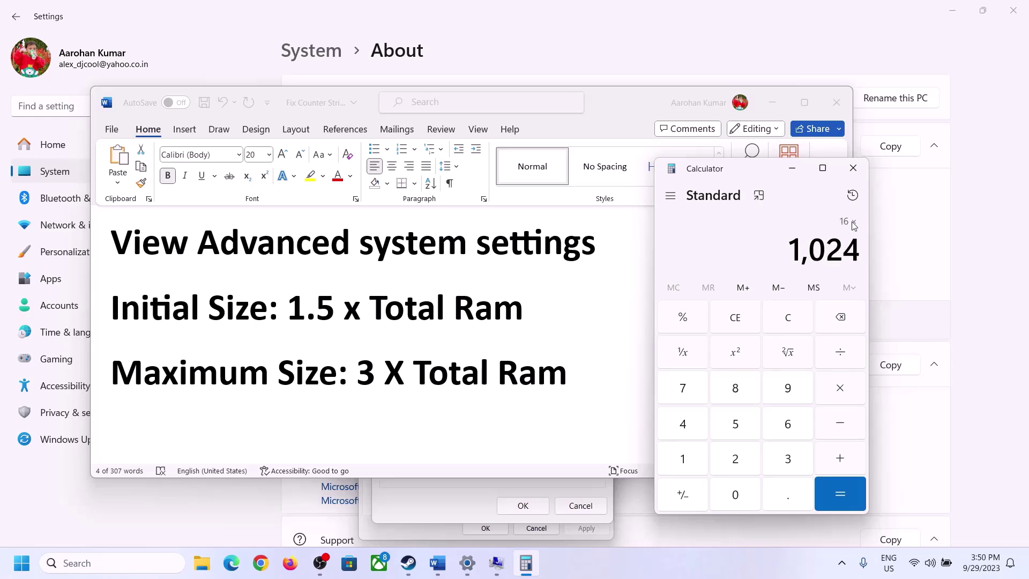
{"action": "left_click", "coordinate": [838, 494]}
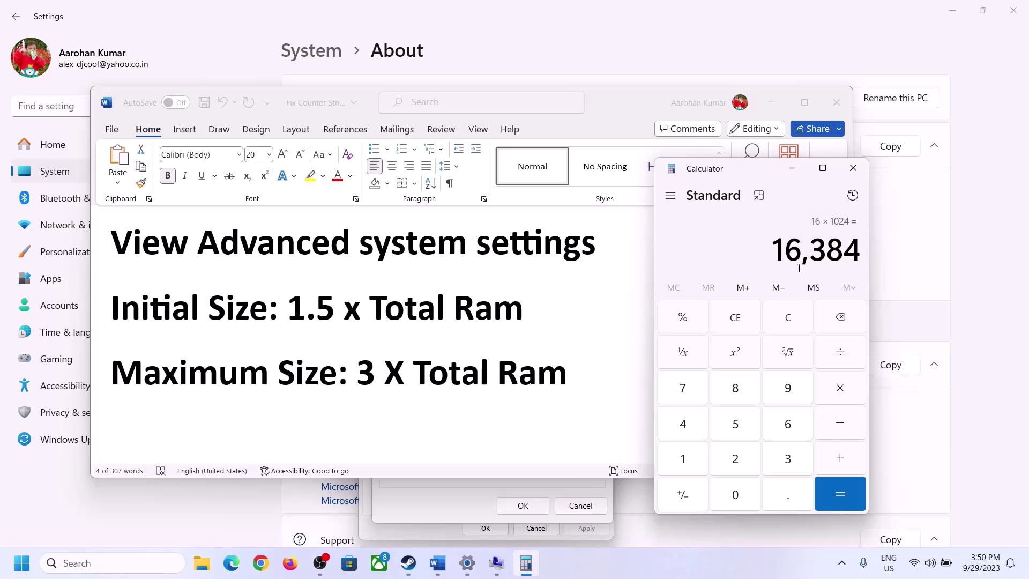
Step: Multiply 16384 by 1.5 in Calculator and enter 24576 MB as drive C's initial paging file size
{"action": "left_click", "coordinate": [840, 390]}
{"action": "left_click", "coordinate": [696, 462]}
{"action": "left_click", "coordinate": [787, 493]}
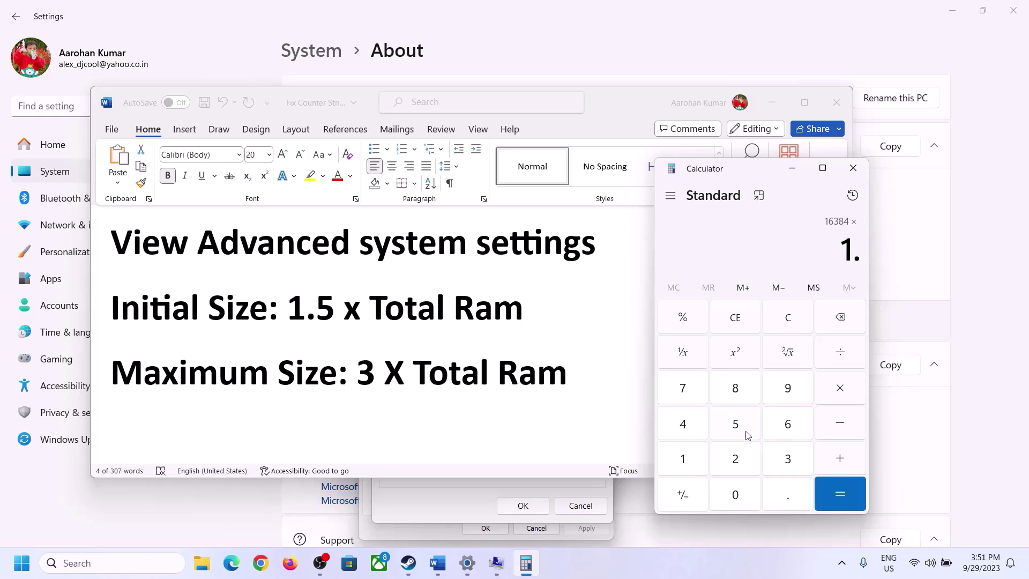
{"action": "left_click", "coordinate": [735, 424]}
{"action": "left_click", "coordinate": [839, 489]}
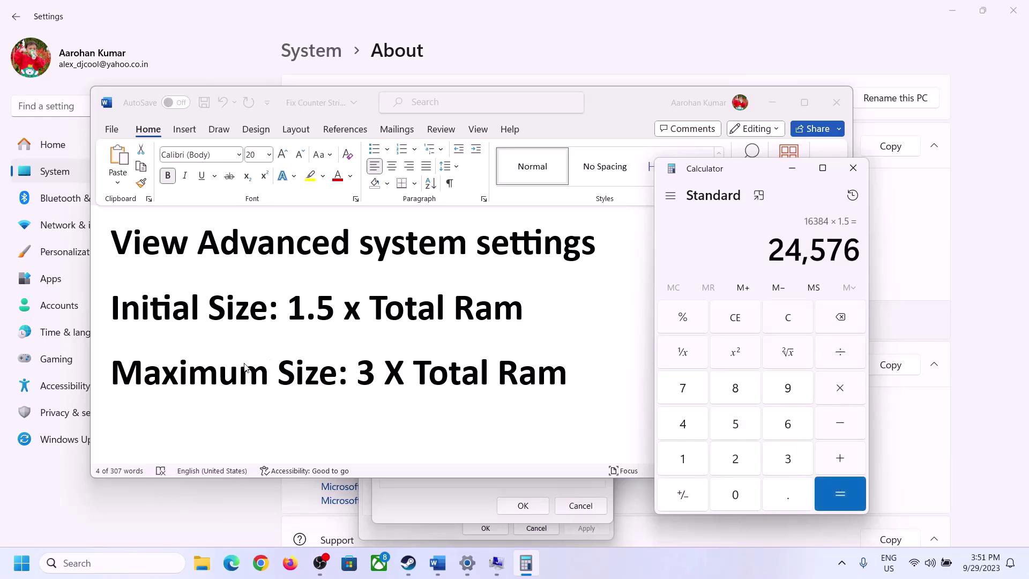
{"action": "left_click", "coordinate": [453, 500]}
{"action": "type", "text": "24576"}
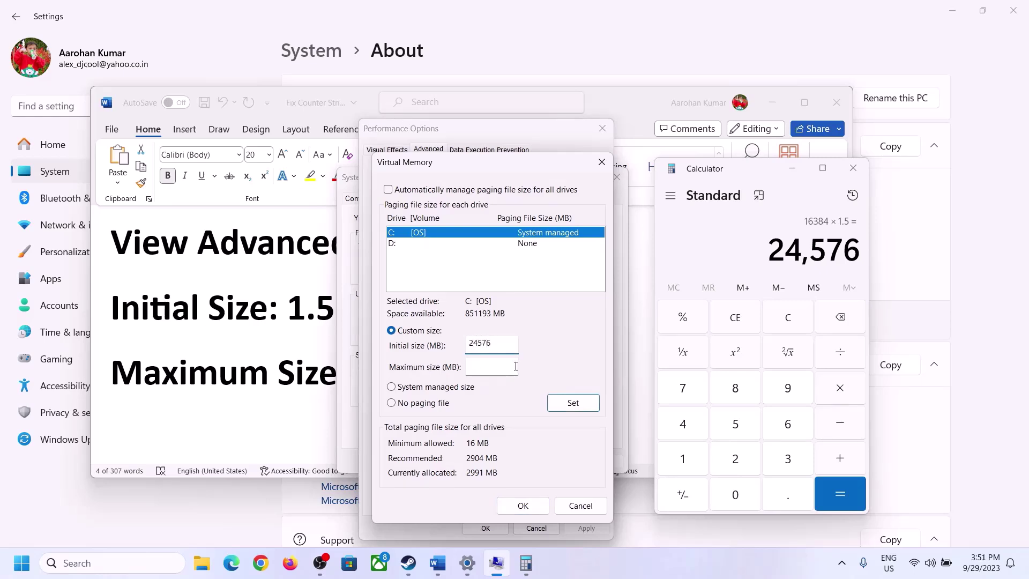
Step: Check the size formulas in the Word notes, clear Calculator and view the installed RAM on the System About page
{"action": "left_click", "coordinate": [515, 365]}
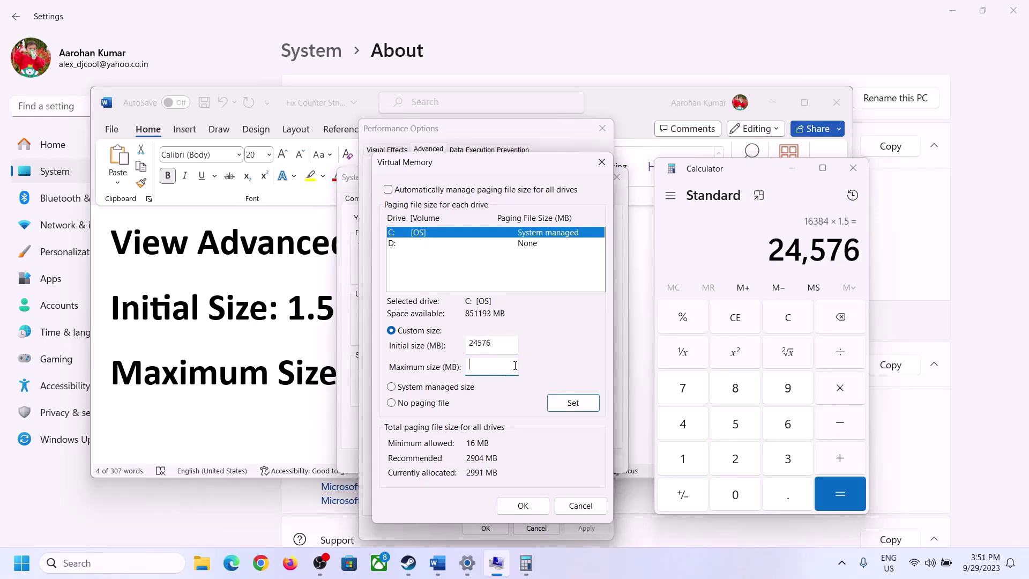
{"action": "left_click", "coordinate": [295, 379]}
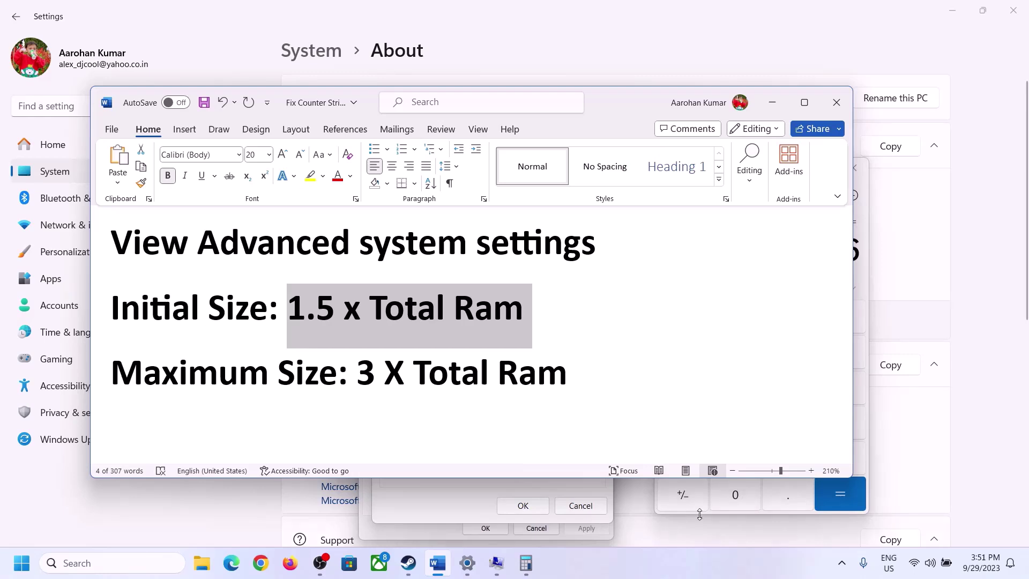
{"action": "left_click", "coordinate": [864, 277]}
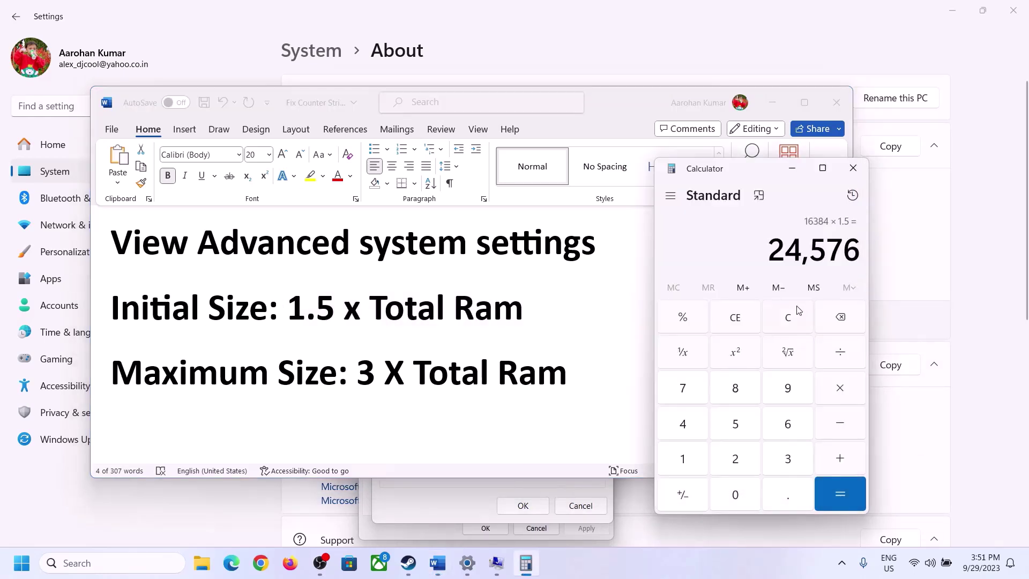
{"action": "left_click", "coordinate": [796, 320]}
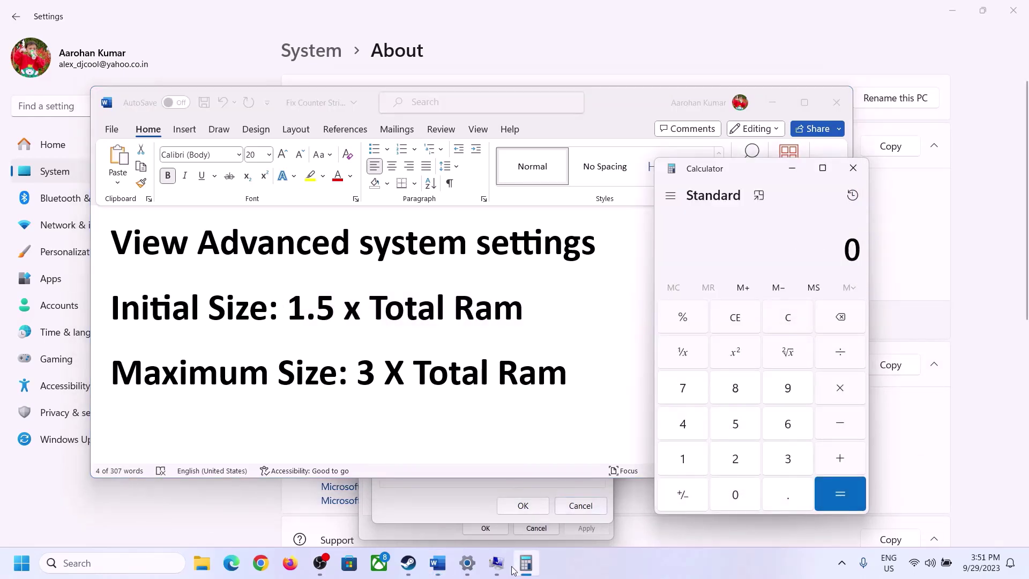
{"action": "left_click", "coordinate": [467, 564]}
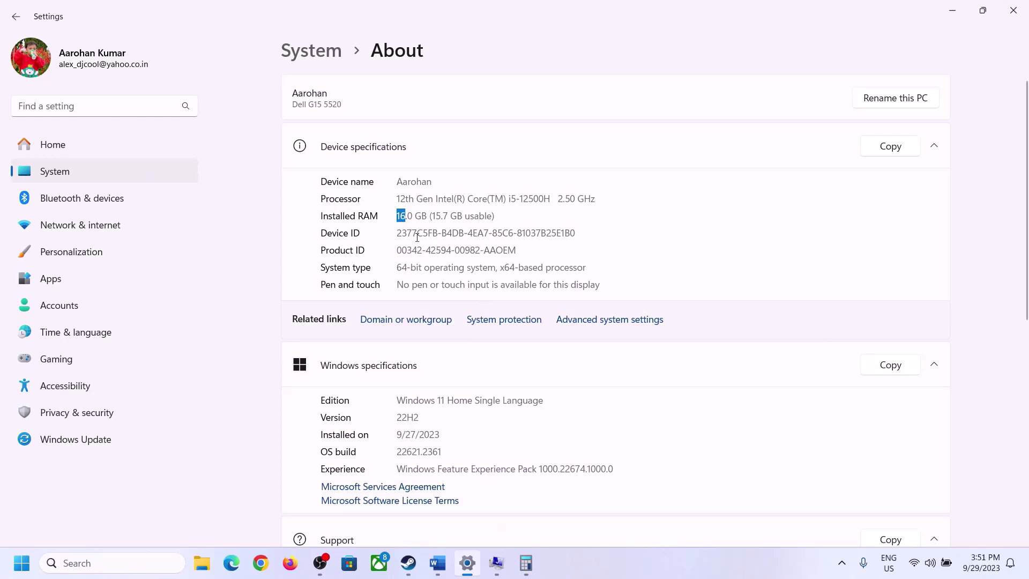
{"action": "left_click", "coordinate": [526, 563]}
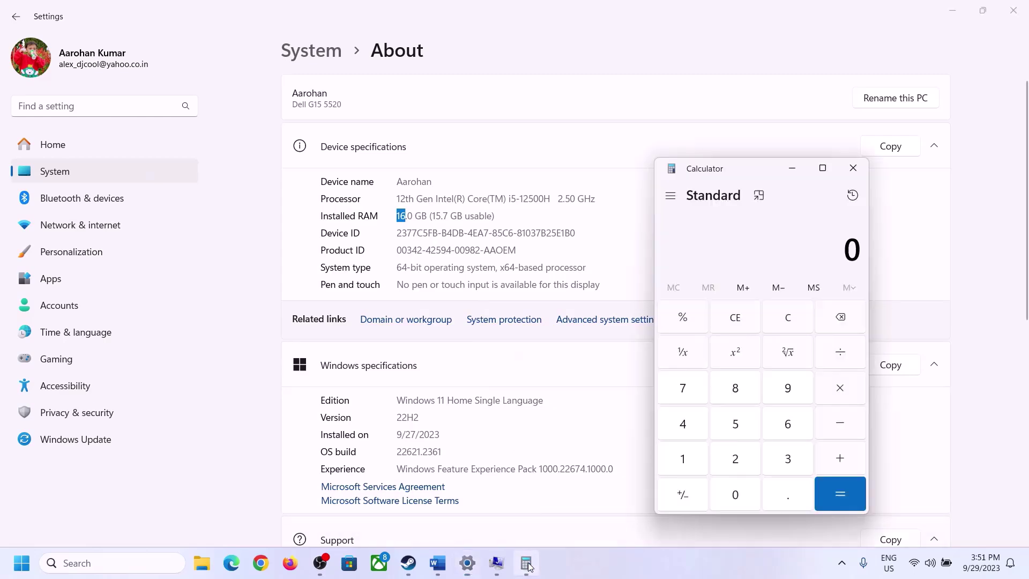
Step: Calculate 16 × 1024 in Calculator to convert the installed RAM to megabytes again
{"action": "left_click", "coordinate": [695, 455]}
{"action": "left_click", "coordinate": [785, 425]}
{"action": "left_click", "coordinate": [837, 390]}
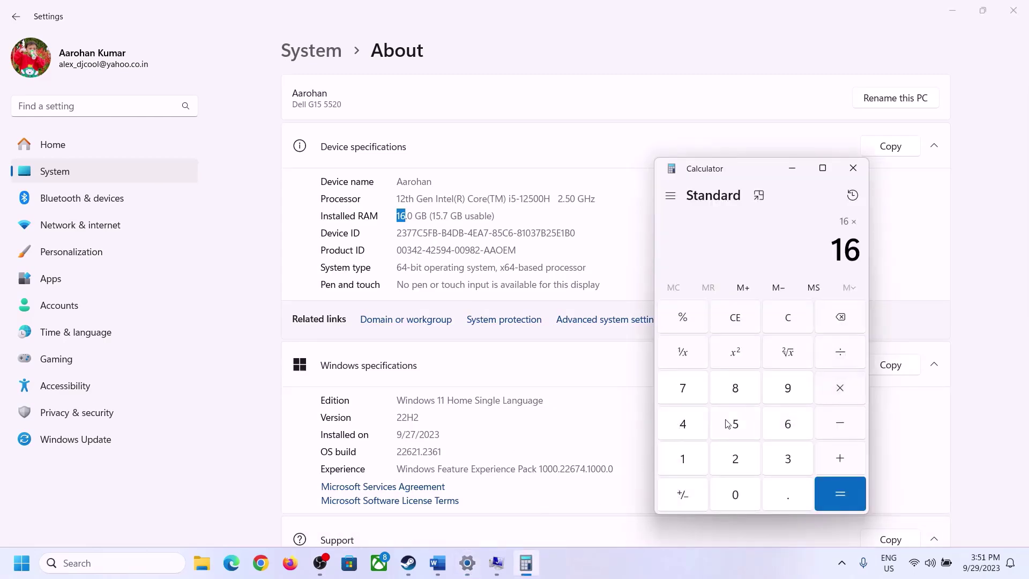
{"action": "left_click", "coordinate": [689, 454]}
{"action": "left_click", "coordinate": [731, 490]}
{"action": "left_click", "coordinate": [731, 456]}
{"action": "left_click", "coordinate": [684, 421]}
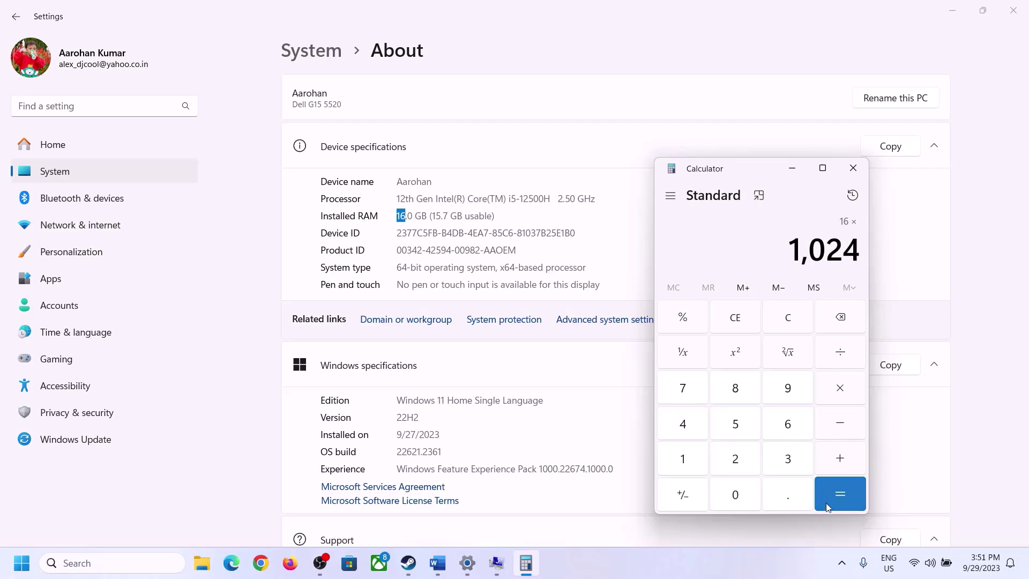
{"action": "left_click", "coordinate": [826, 507]}
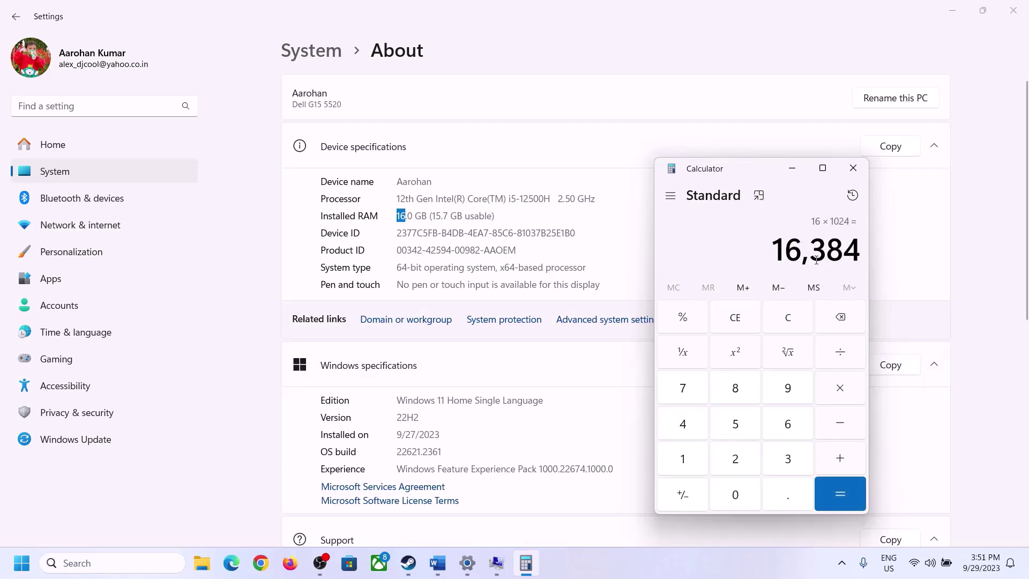
Step: Check the Maximum Size formula in the Word notes and multiply 16384 by 3 in Calculator
{"action": "left_click", "coordinate": [437, 563]}
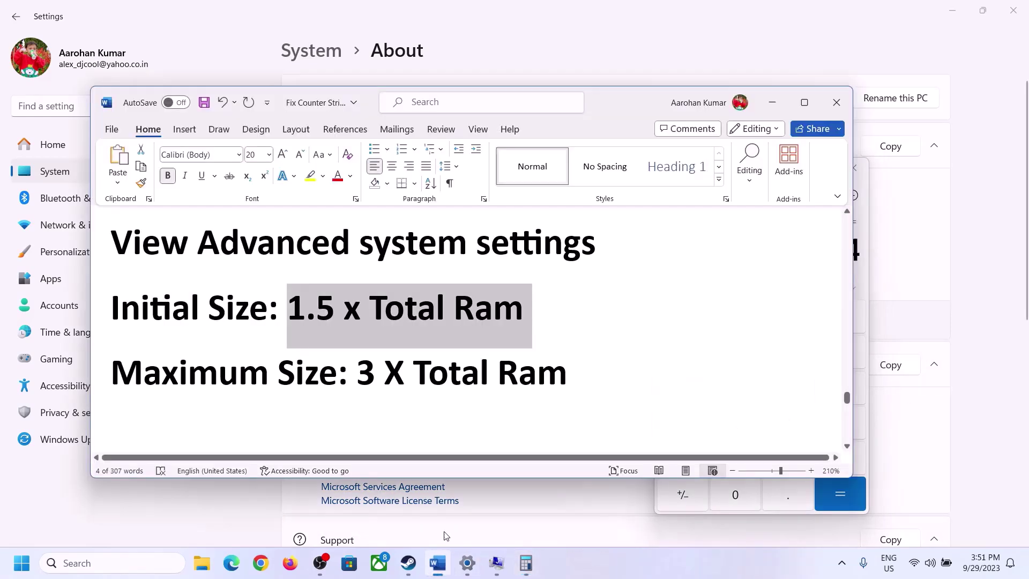
{"action": "left_click", "coordinate": [527, 562]}
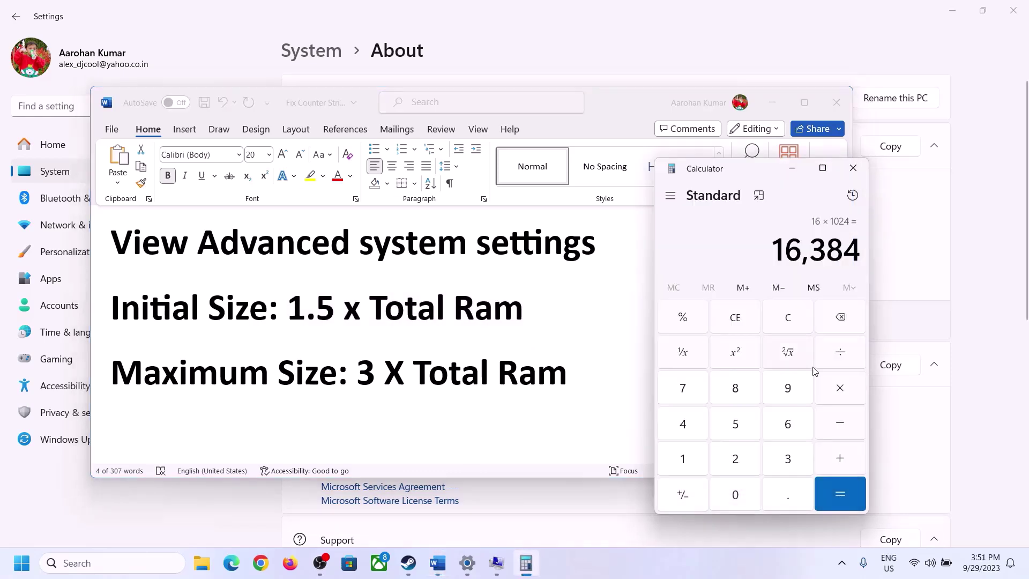
{"action": "left_click", "coordinate": [840, 390]}
{"action": "left_click", "coordinate": [774, 460]}
{"action": "left_click", "coordinate": [848, 492]}
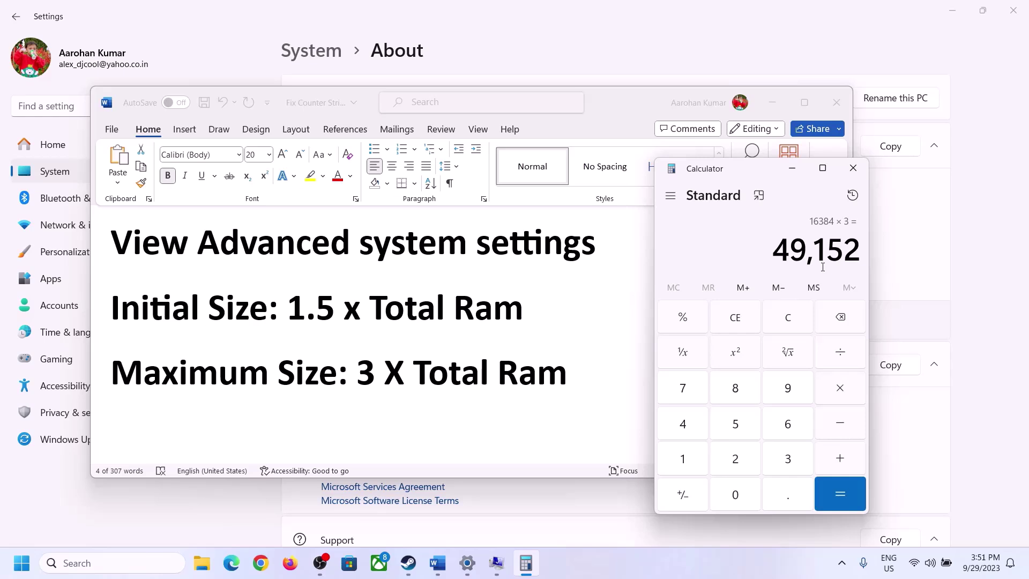
Step: Enter 49152 MB as drive C's maximum paging file size, set the custom sizes and confirm the Virtual Memory dialog
{"action": "left_click", "coordinate": [495, 563]}
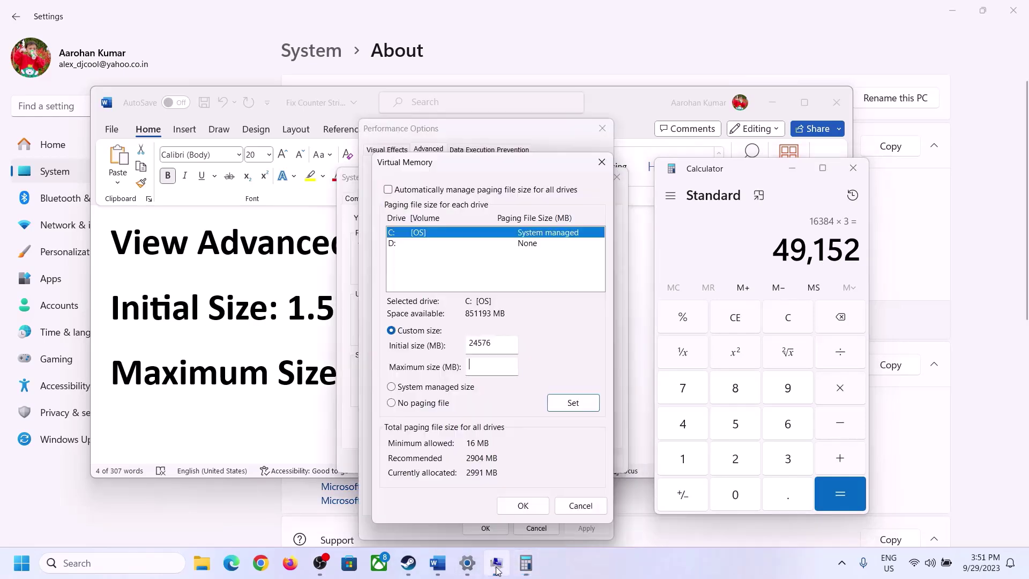
{"action": "left_click", "coordinate": [486, 370]}
{"action": "type", "text": "49152"}
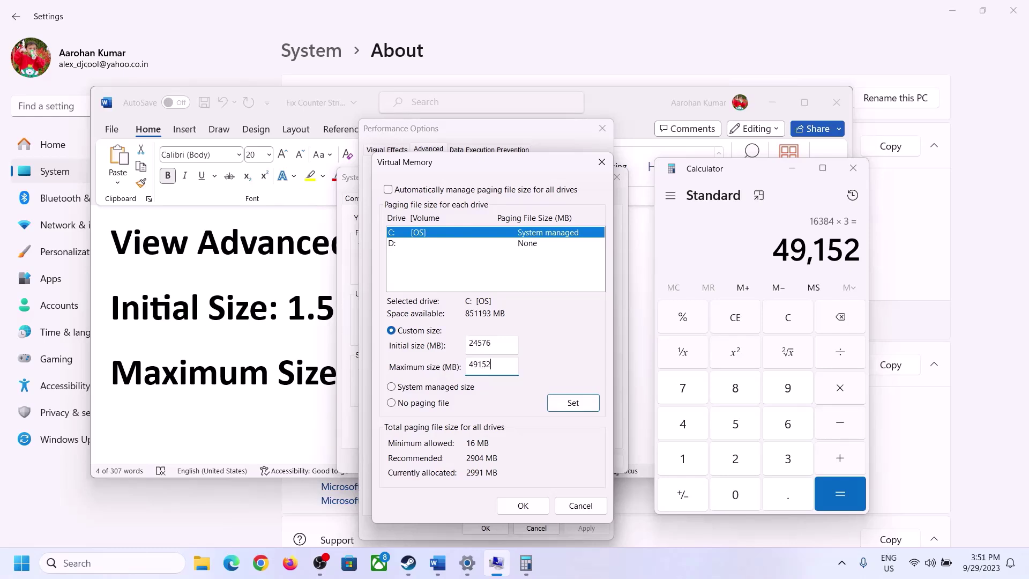
{"action": "left_click", "coordinate": [572, 405]}
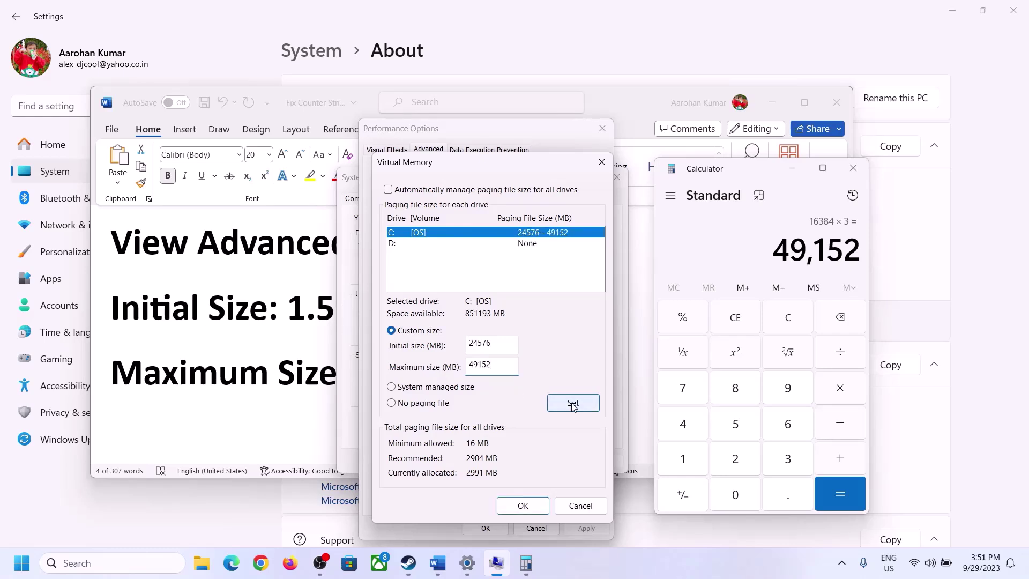
{"action": "left_click", "coordinate": [522, 505]}
{"action": "left_click", "coordinate": [621, 330]}
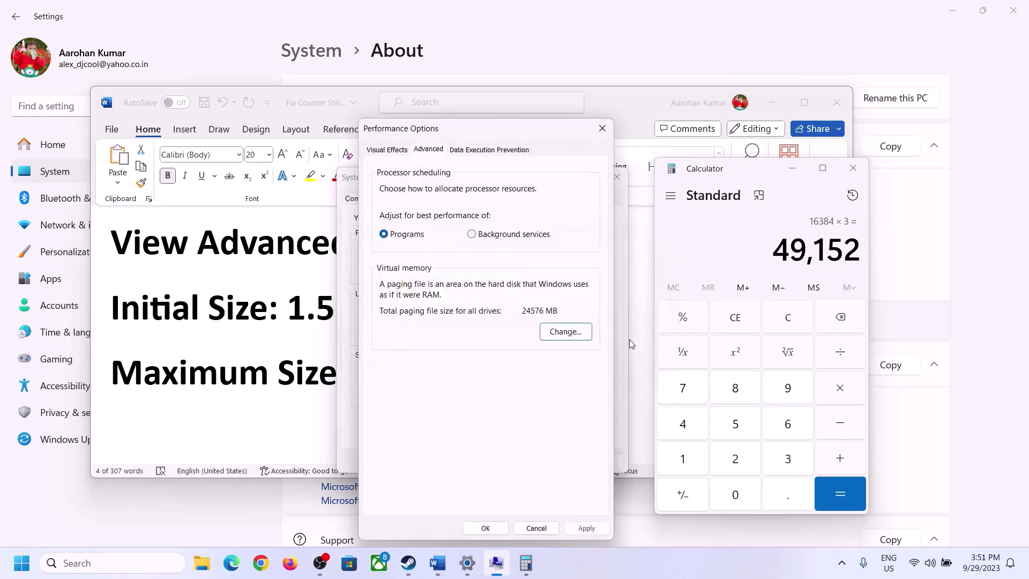
Step: Confirm the Performance Options and System Properties dialogs and dismiss the restart prompt without restarting
{"action": "left_click", "coordinate": [486, 527]}
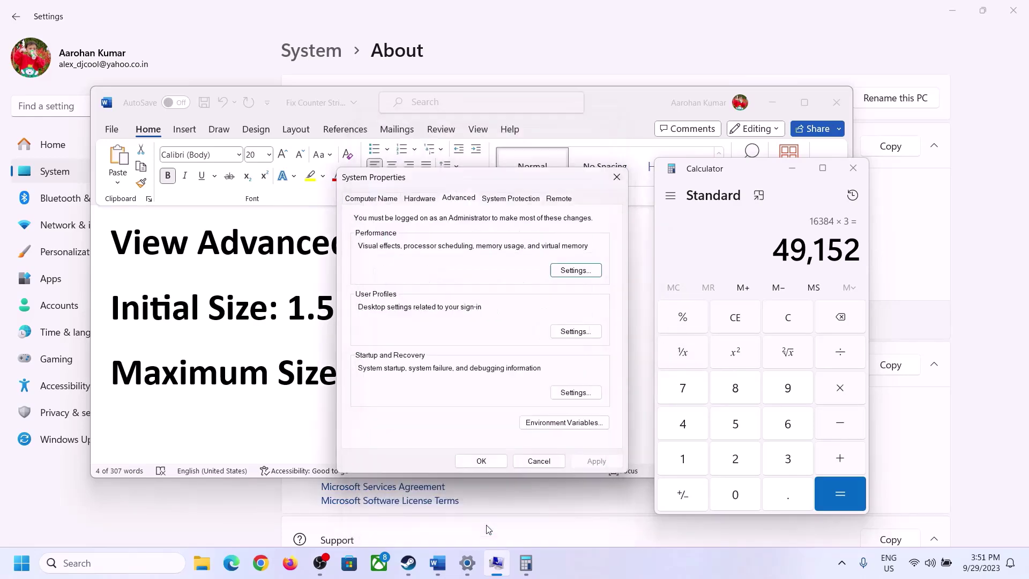
{"action": "left_click", "coordinate": [482, 460]}
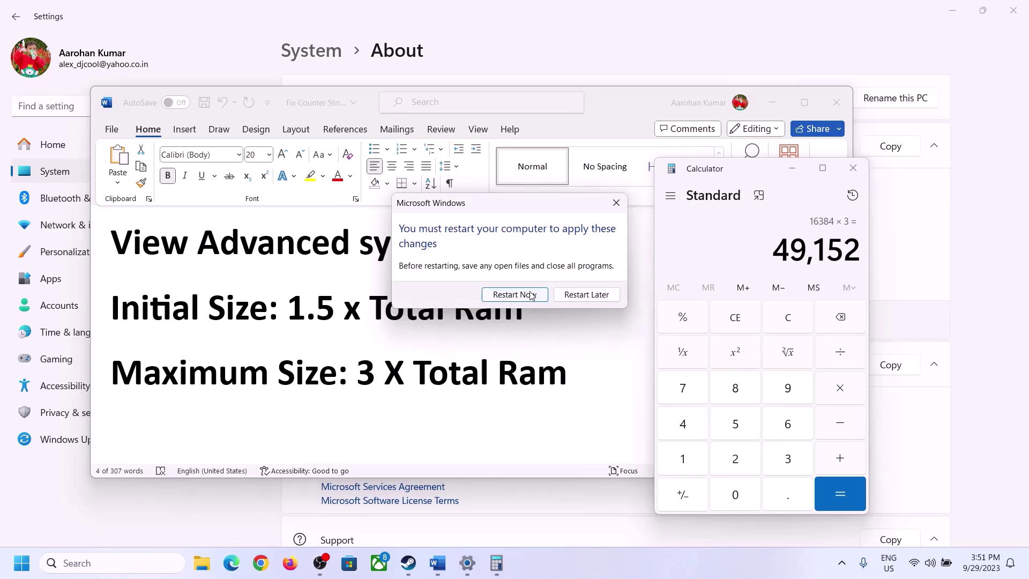
{"action": "left_click", "coordinate": [616, 202]}
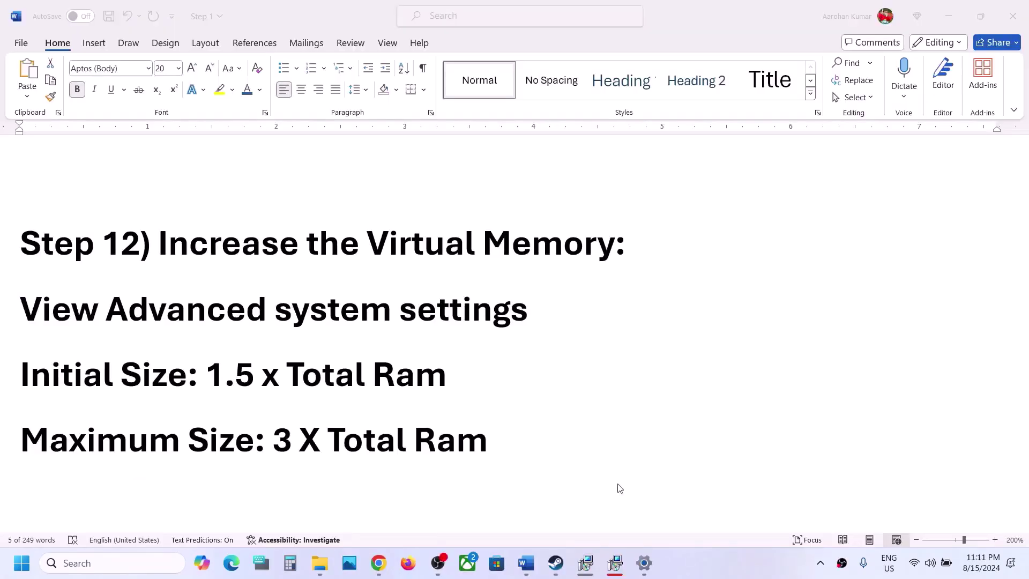
Step: Read Step 13 in the Word notes, highlighting the parts on unplugging external devices, disconnecting additional controllers and "Disable Overlay"
{"action": "scroll", "coordinate": [554, 467], "scroll_direction": "down", "scroll_amount": 4}
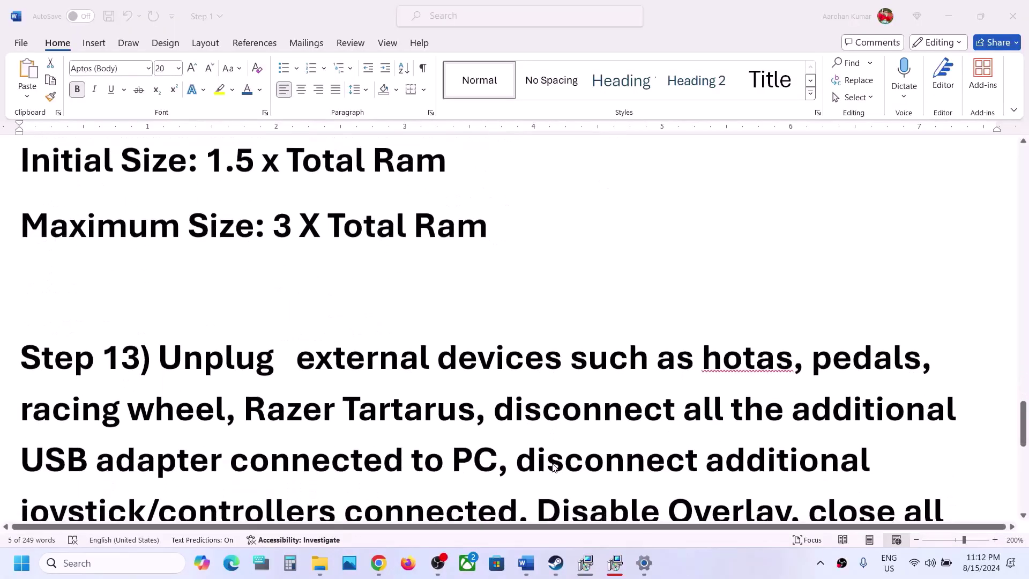
{"action": "scroll", "coordinate": [554, 467], "scroll_direction": "down", "scroll_amount": 2}
{"action": "left_click", "coordinate": [163, 243]}
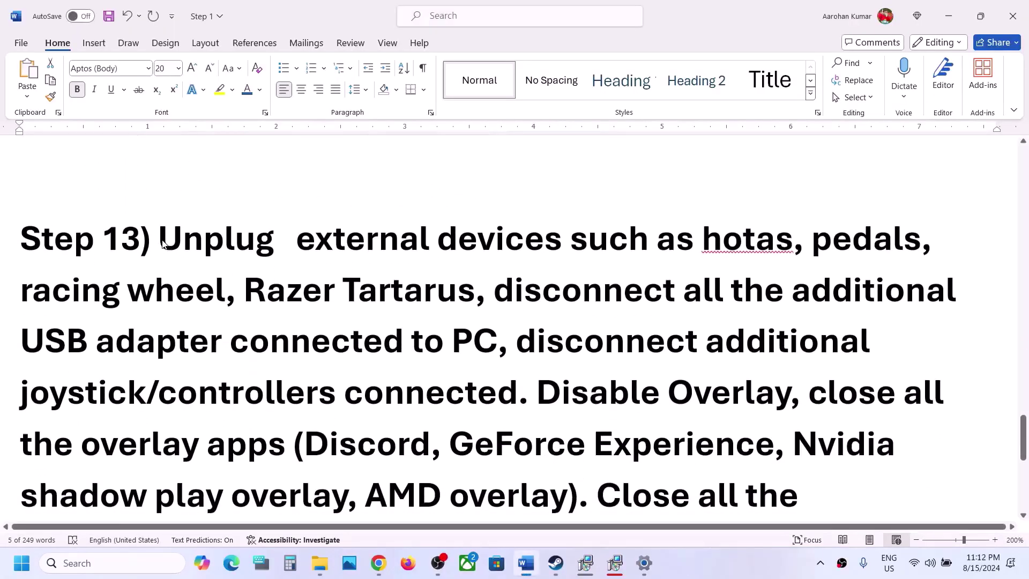
{"action": "left_click_drag", "start_coordinate": [166, 241], "coordinate": [481, 345]}
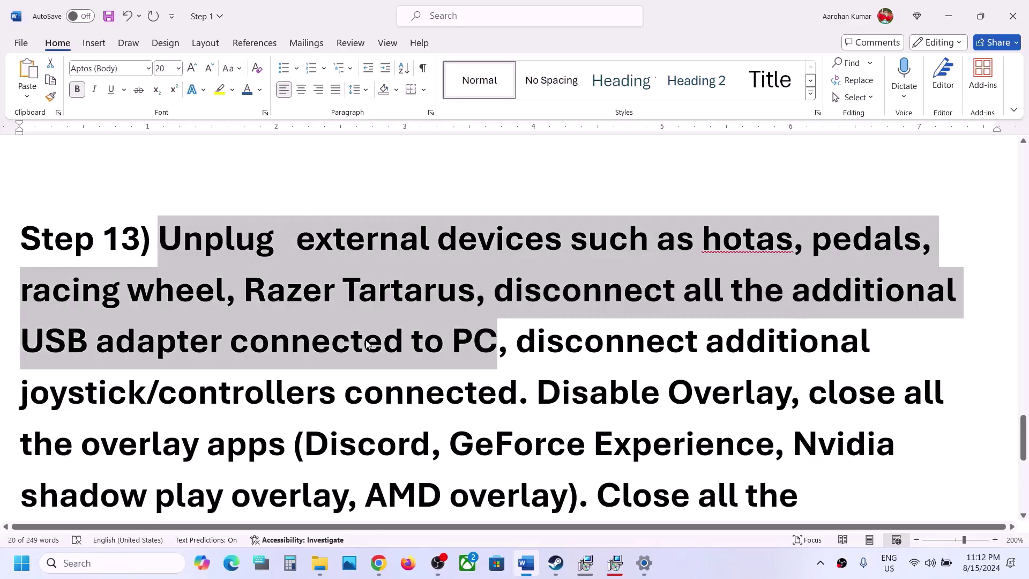
{"action": "left_click", "coordinate": [338, 339]}
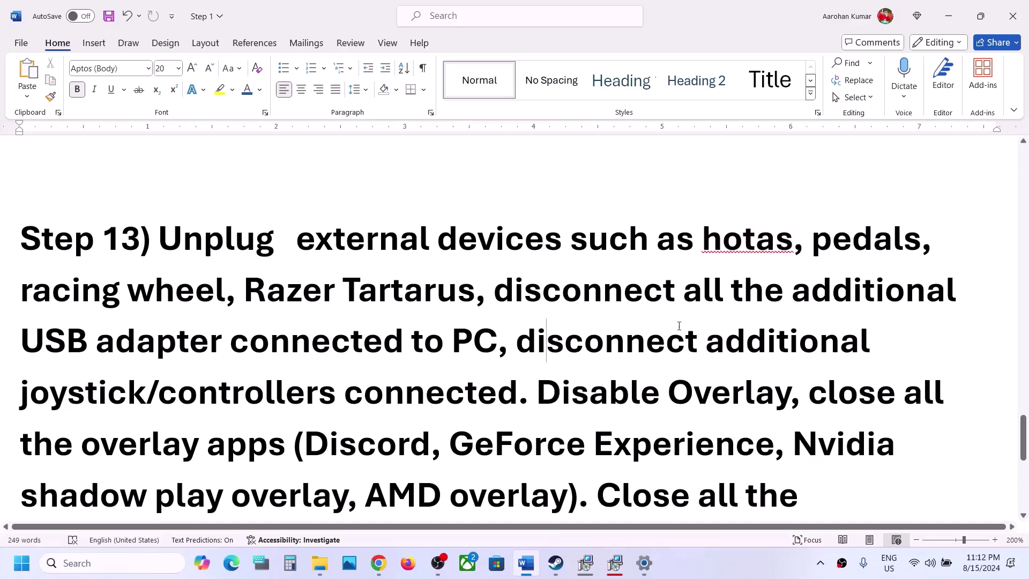
{"action": "left_click_drag", "start_coordinate": [546, 339], "coordinate": [496, 386]}
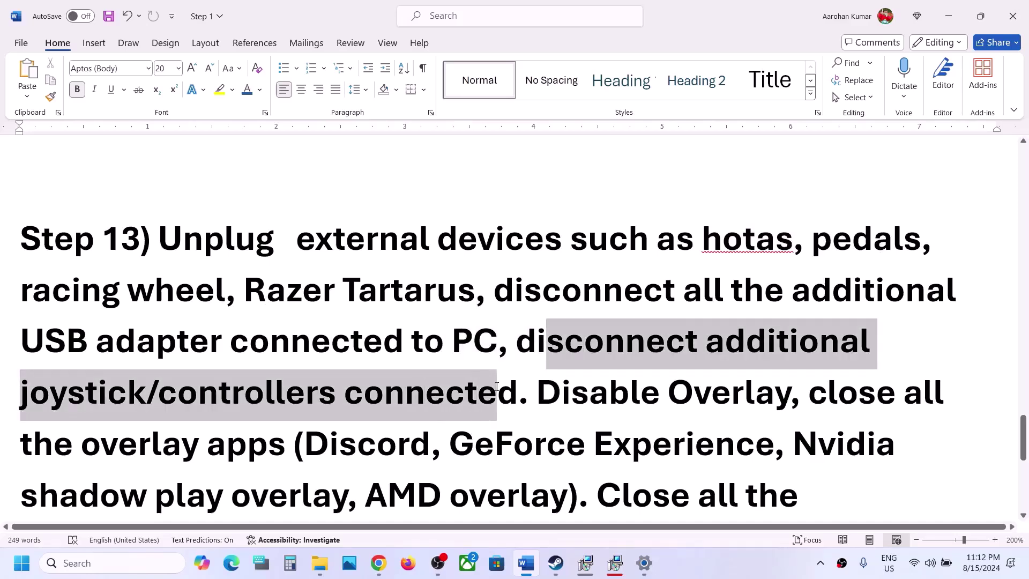
{"action": "left_click_drag", "start_coordinate": [496, 386], "coordinate": [497, 386]}
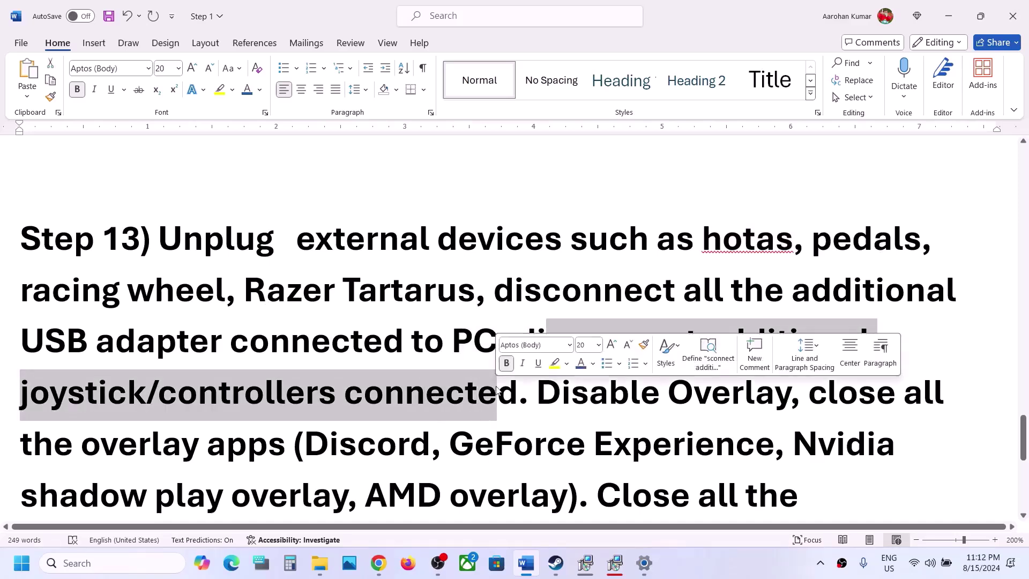
{"action": "left_click_drag", "start_coordinate": [560, 396], "coordinate": [732, 398]}
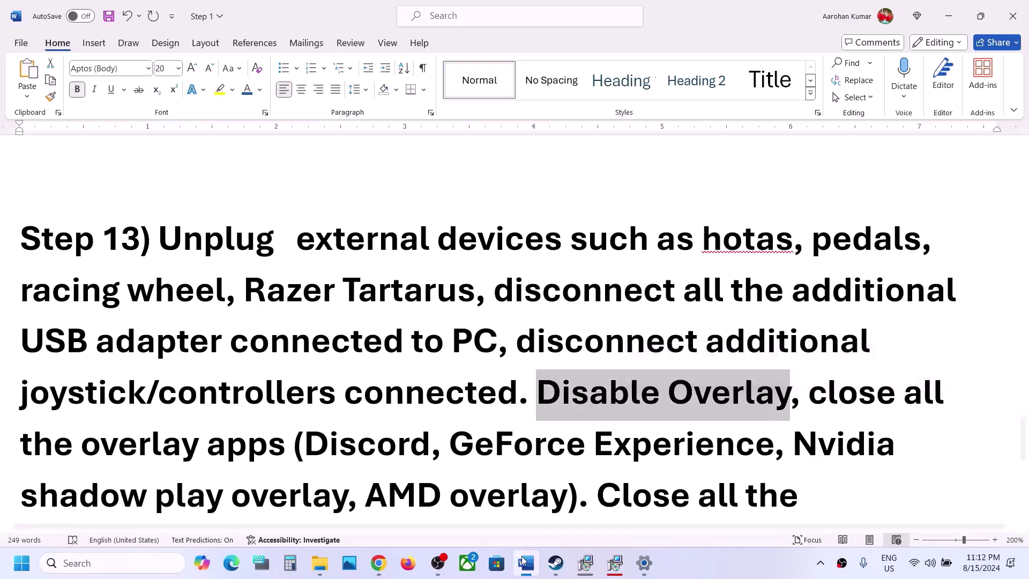
Step: Switch to Steam and turn off the in-game Steam Overlay in the properties of Hunt: Showdown 1896
{"action": "left_click", "coordinate": [555, 562]}
{"action": "right_click", "coordinate": [163, 309]}
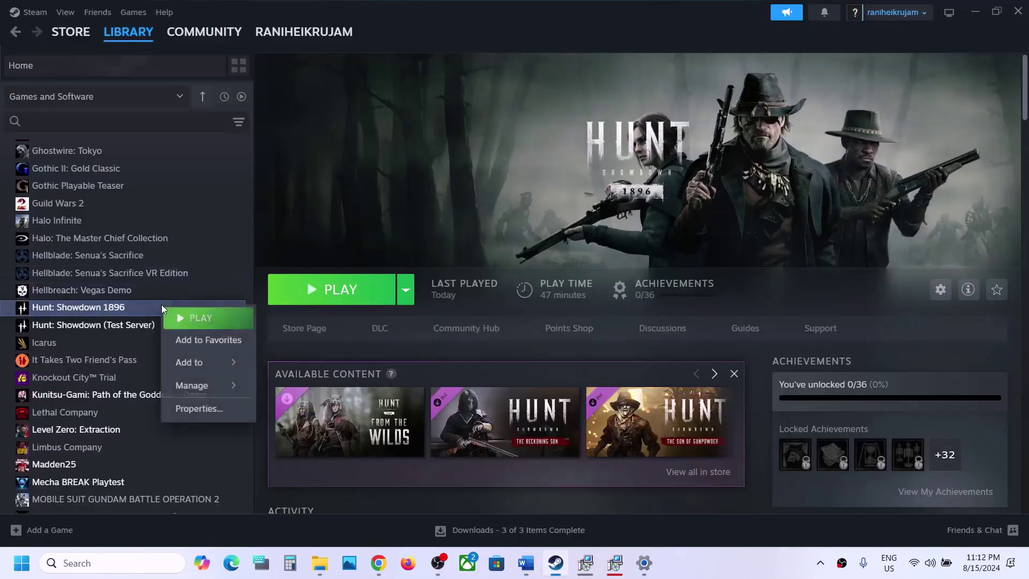
{"action": "left_click", "coordinate": [199, 409]}
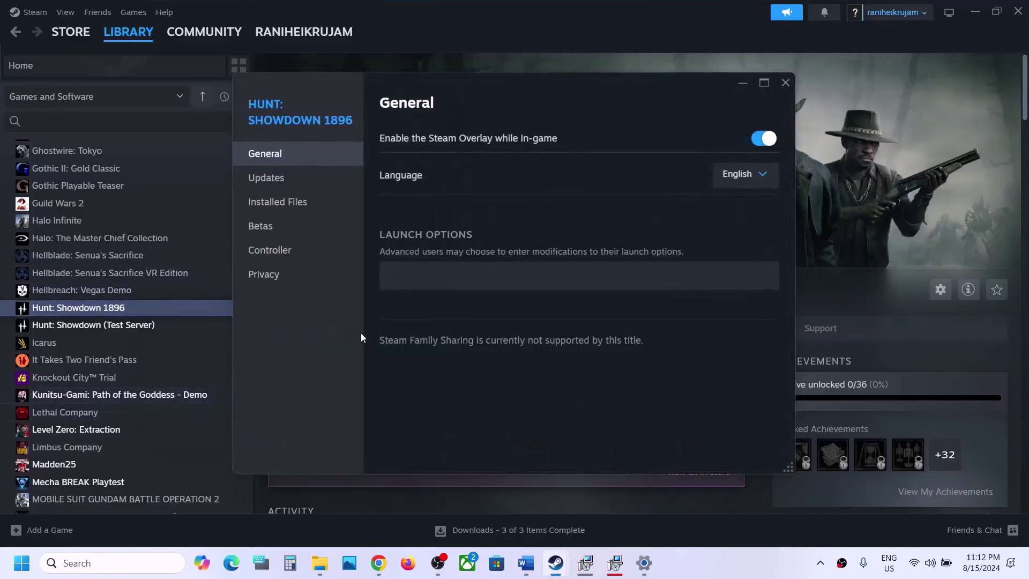
{"action": "left_click", "coordinate": [760, 139]}
{"action": "left_click", "coordinate": [785, 84]}
Step: Return to the Word notes and highlight "GeForce Experience" and the instruction to close all the overlay apps in Step 13
{"action": "left_click", "coordinate": [525, 562]}
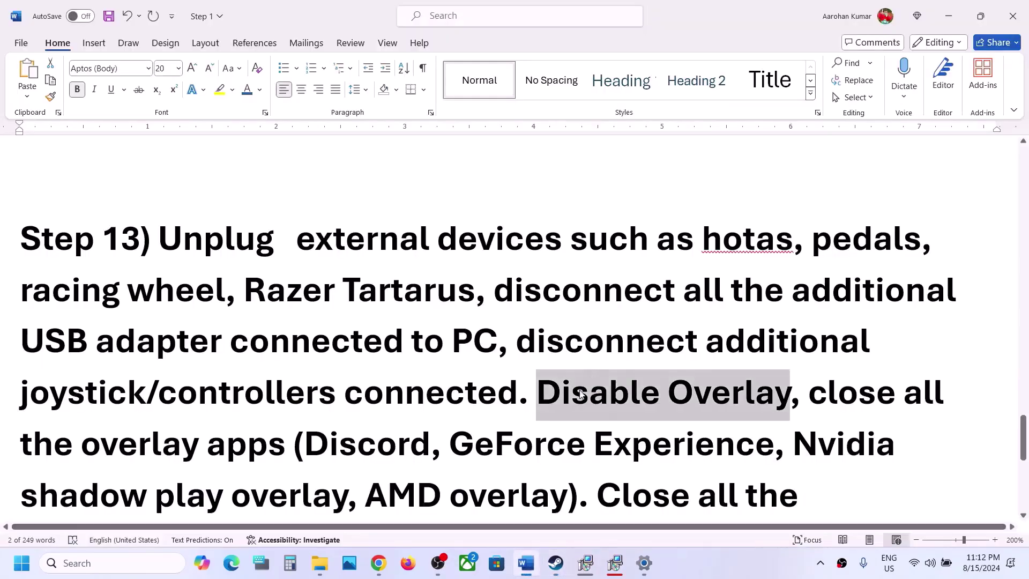
{"action": "scroll", "coordinate": [264, 408], "scroll_direction": "down", "scroll_amount": 1}
{"action": "left_click_drag", "start_coordinate": [792, 354], "coordinate": [774, 410]}
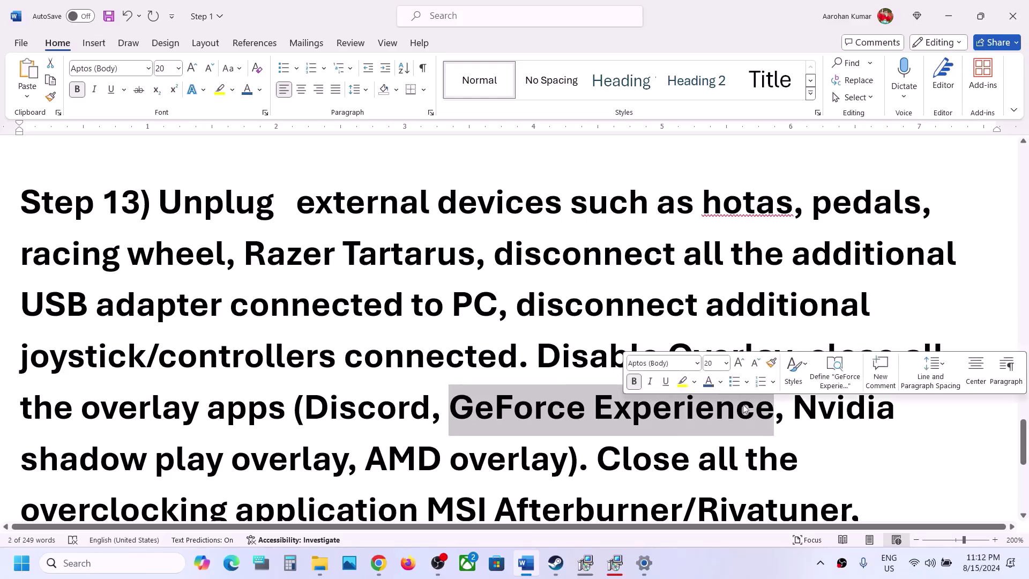
{"action": "left_click", "coordinate": [832, 366]}
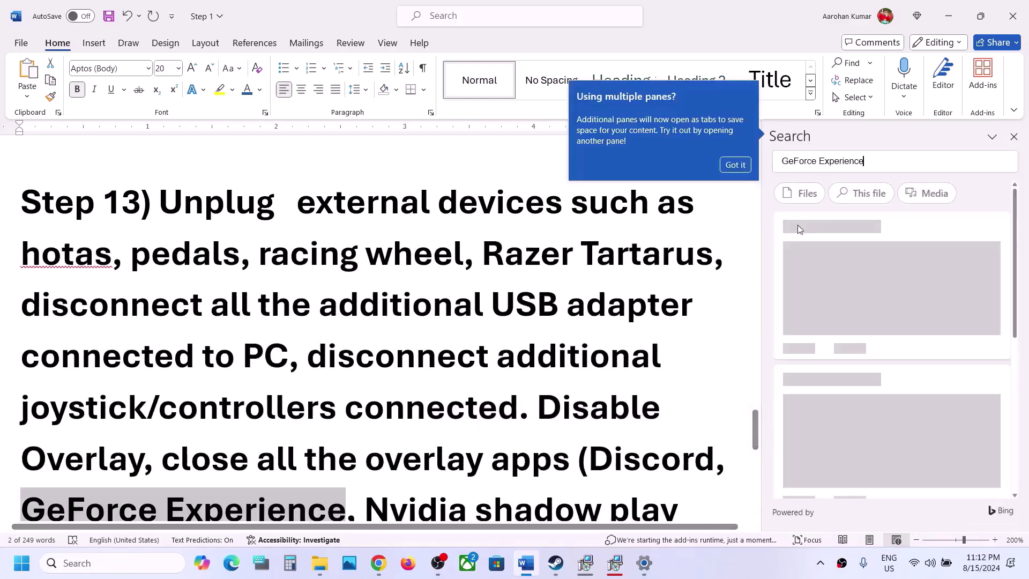
{"action": "left_click", "coordinate": [1013, 137]}
{"action": "scroll", "coordinate": [623, 358], "scroll_direction": "down", "scroll_amount": 3}
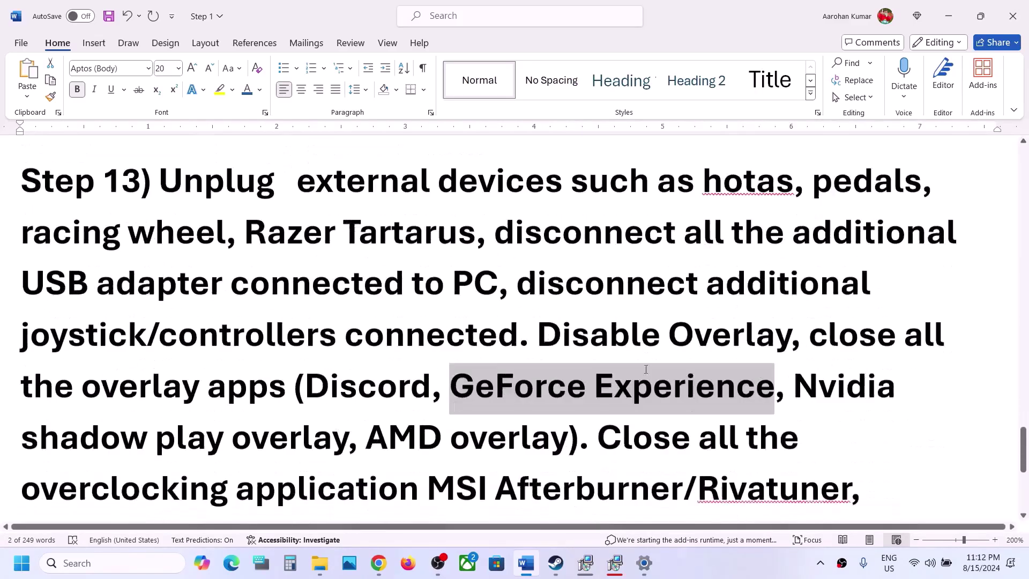
{"action": "left_click", "coordinate": [672, 321]}
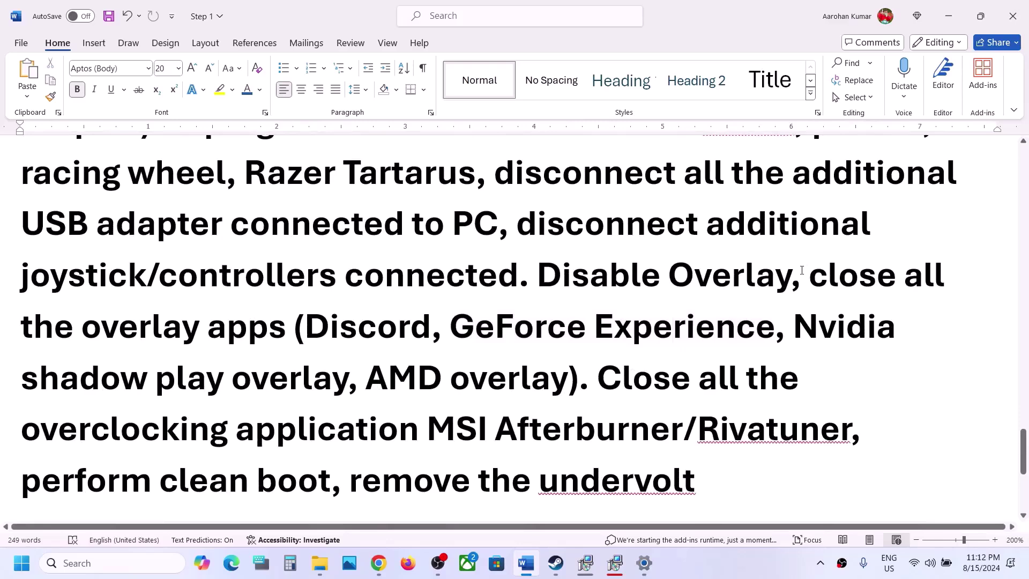
{"action": "left_click_drag", "start_coordinate": [800, 274], "coordinate": [302, 320]}
{"action": "scroll", "coordinate": [622, 272], "scroll_direction": "down", "scroll_amount": 2}
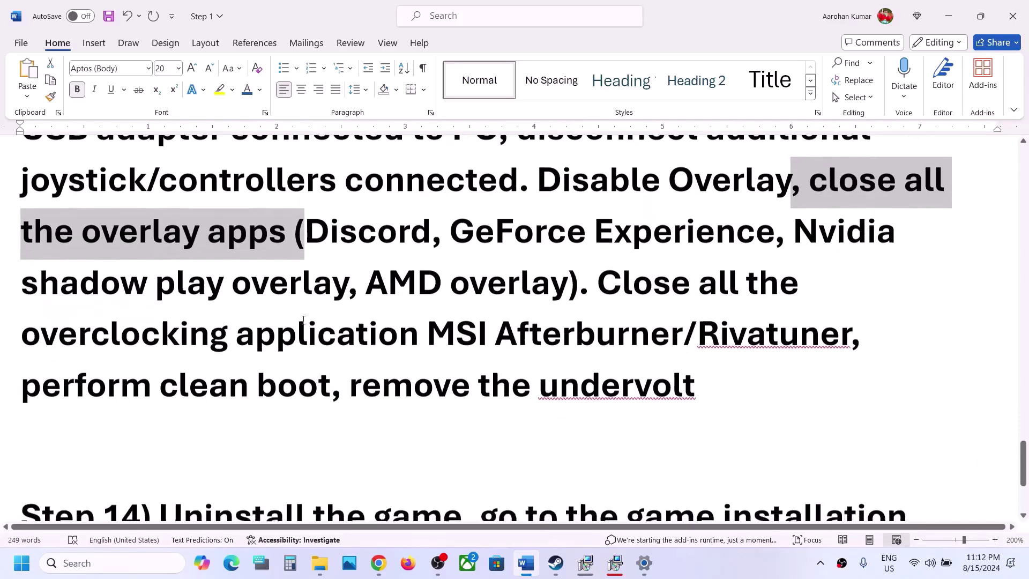